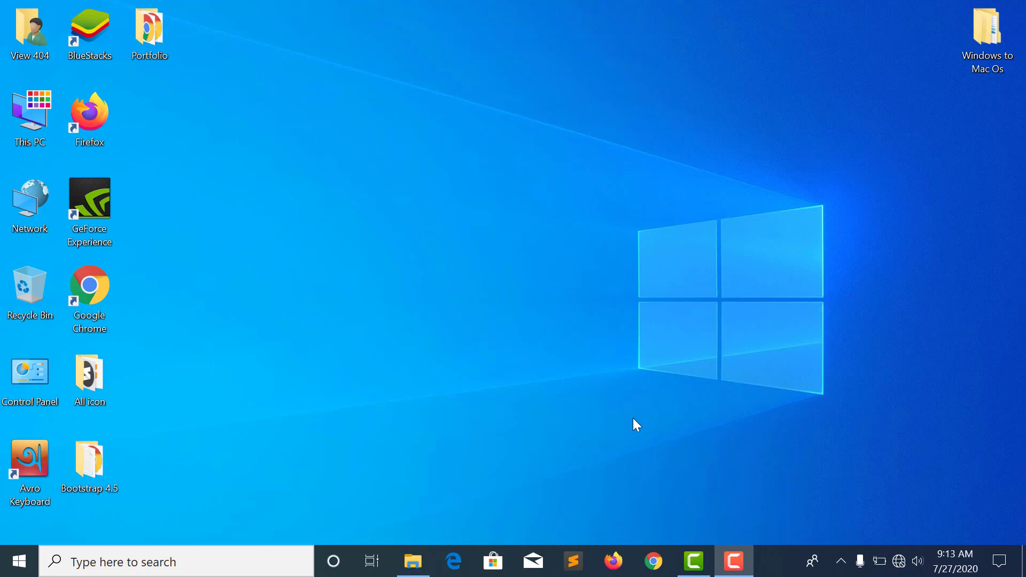
Step: Open the Windows to Mac Os desktop folder and extract nexus.zip into that same folder
double_click(1000, 34)
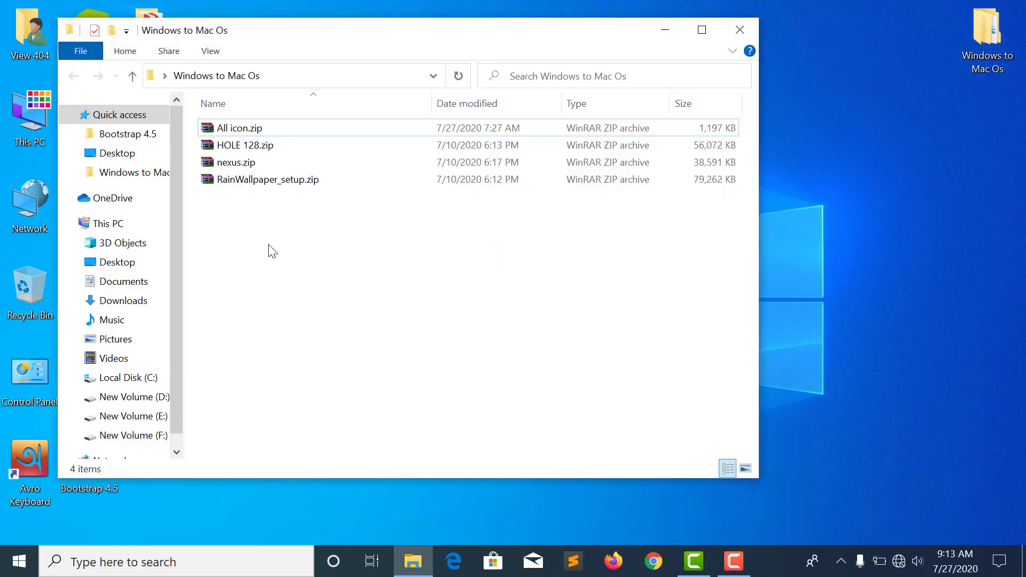
key(space)
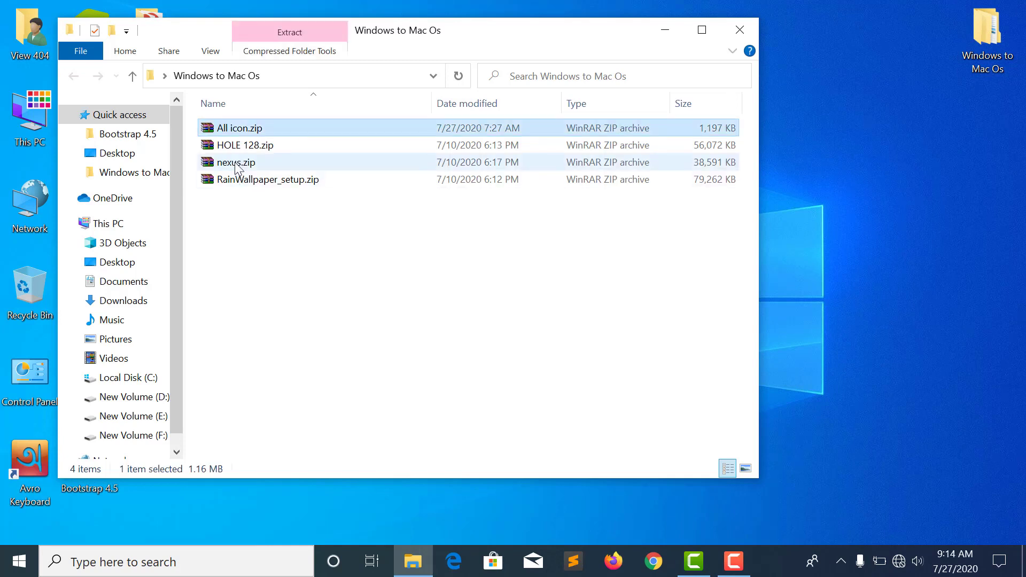
click(236, 163)
right_click(236, 162)
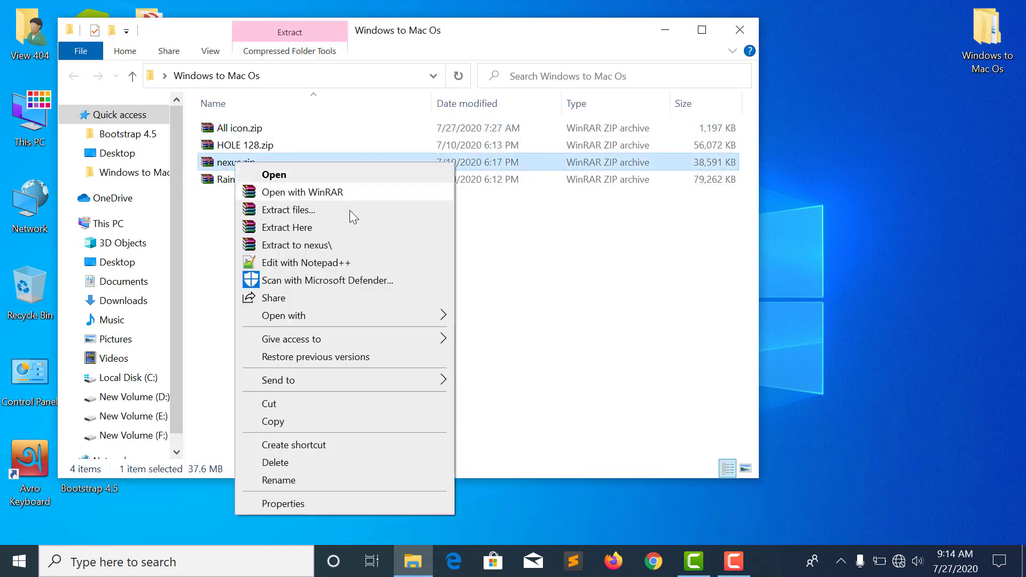
click(301, 230)
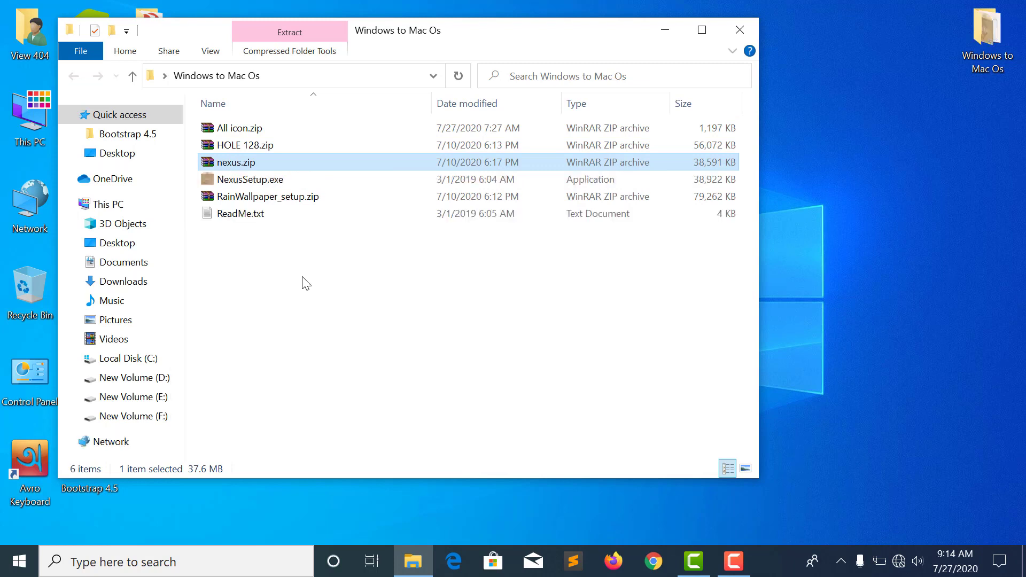
click(303, 289)
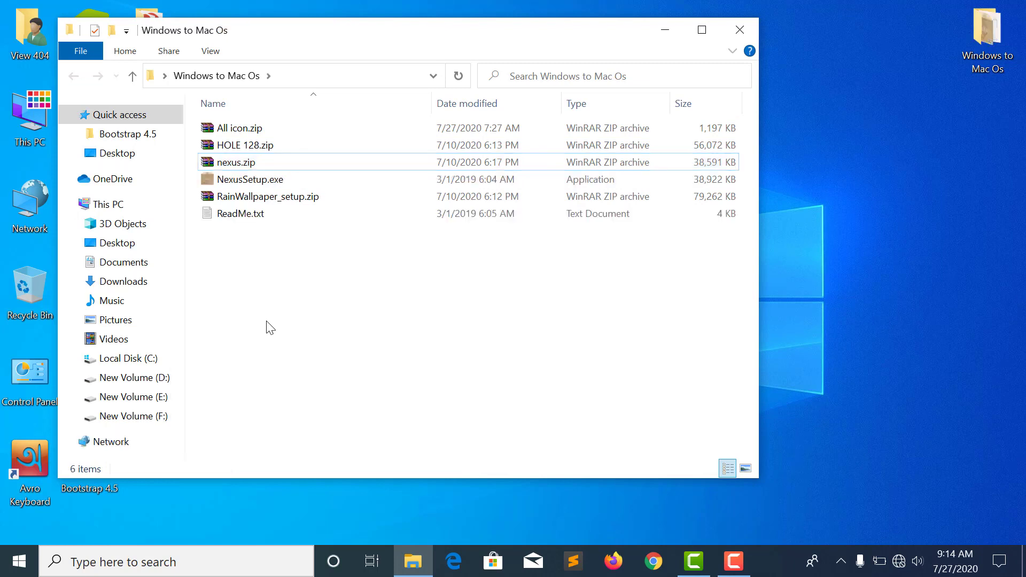
Step: Run NexusSetup.exe in English, accept the license agreement, keep the default setup options and complete the Nexus installation
double_click(246, 180)
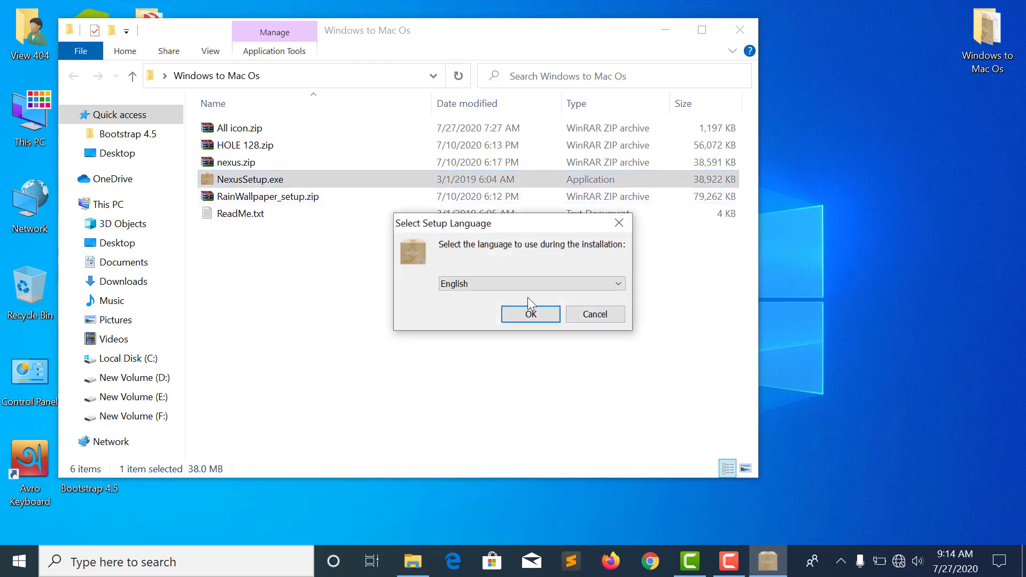
click(537, 316)
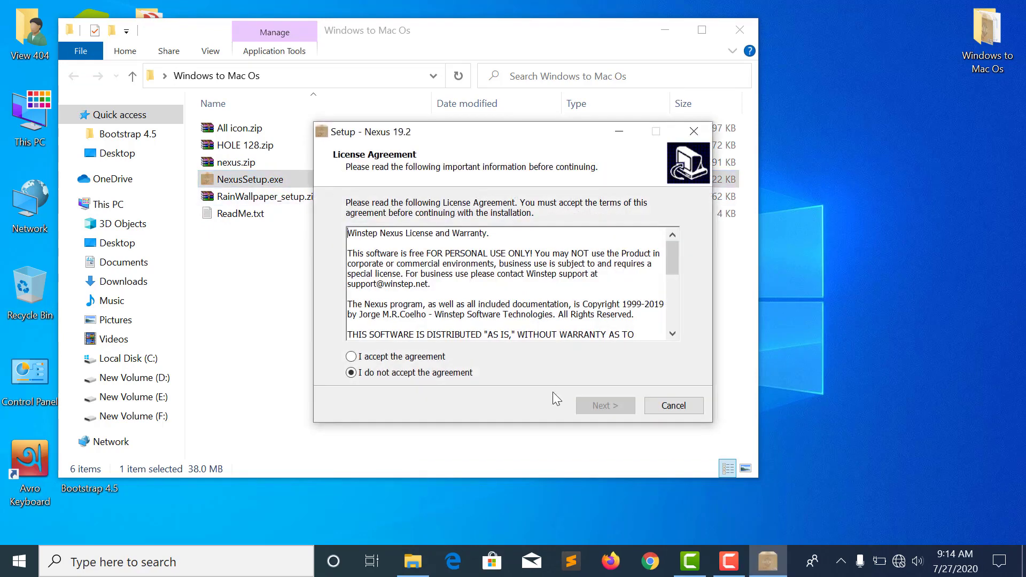
click(395, 357)
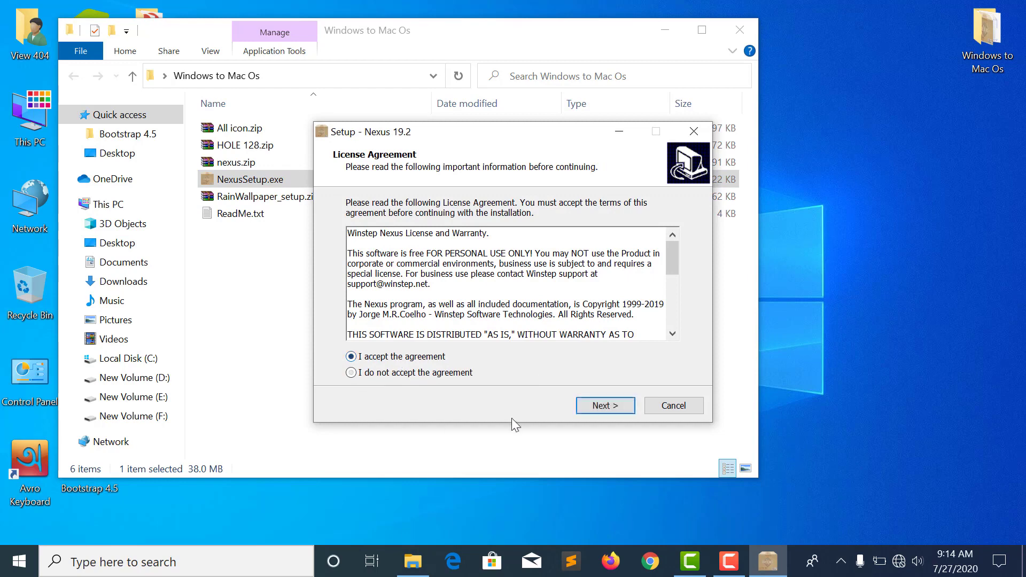
click(601, 405)
click(601, 405)
click(600, 406)
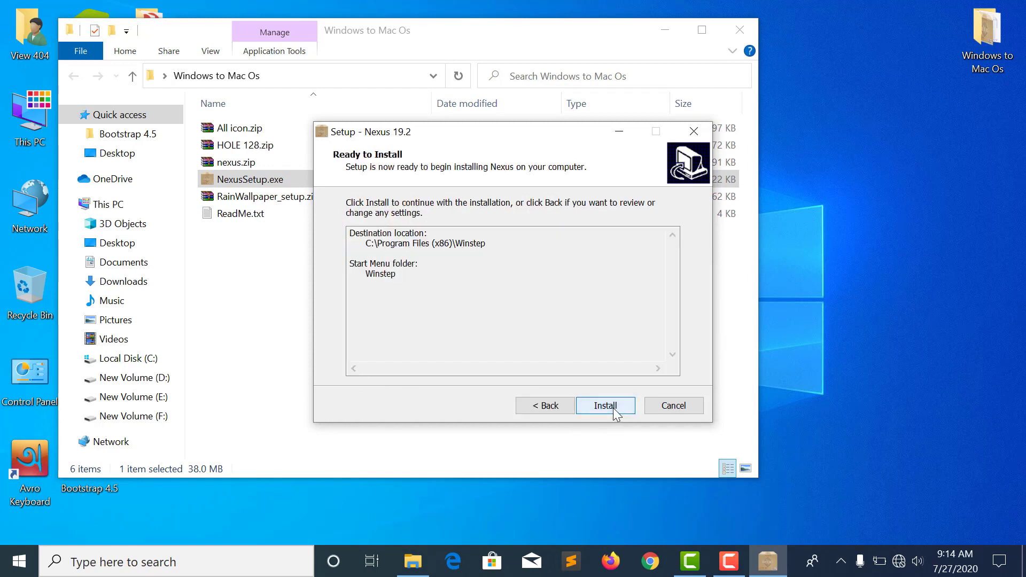
click(614, 410)
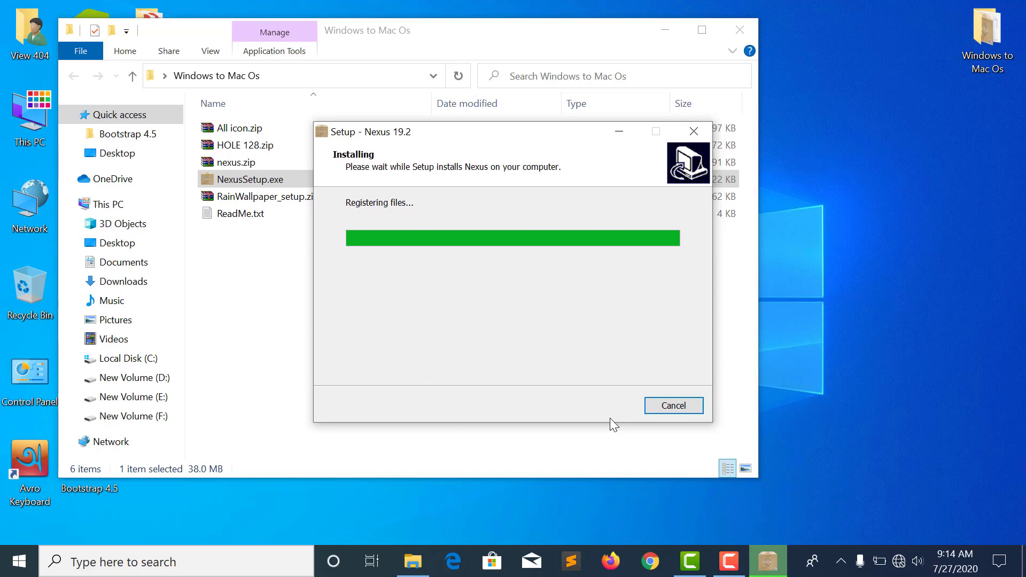
click(608, 410)
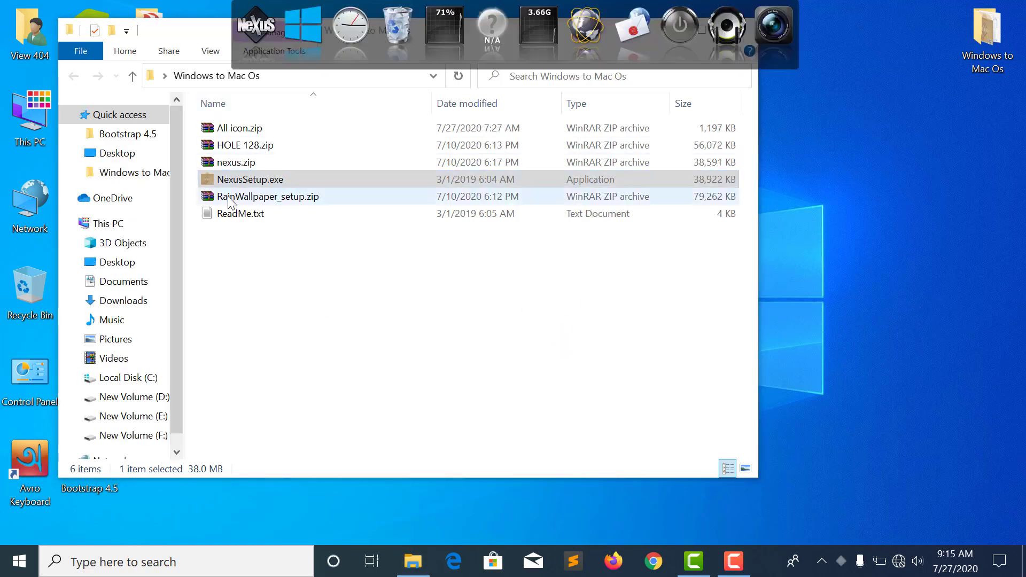
click(198, 36)
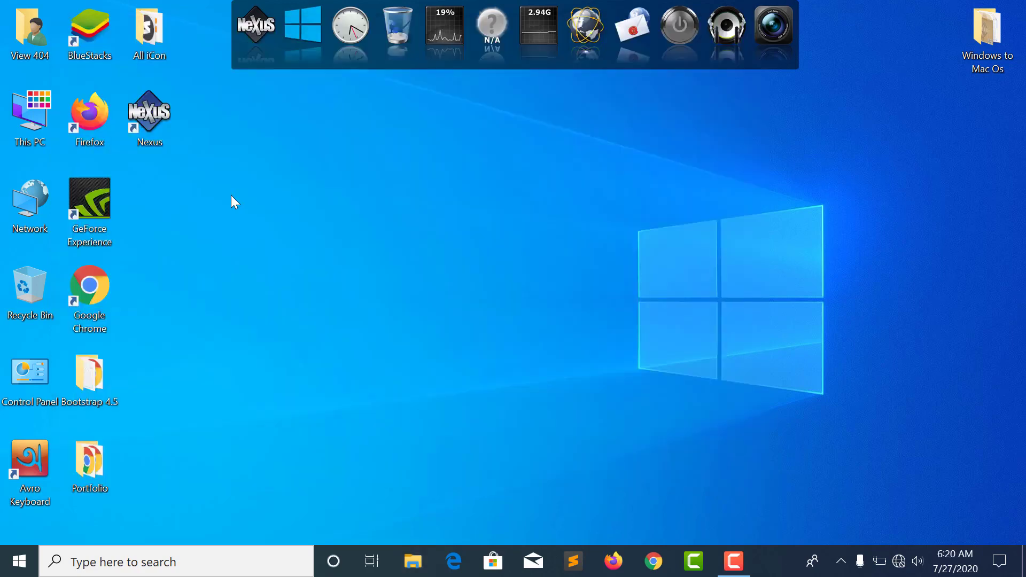
Step: Open the Nexus dock preferences and attach the dock to the Bottom screen edge, applying the change
click(261, 28)
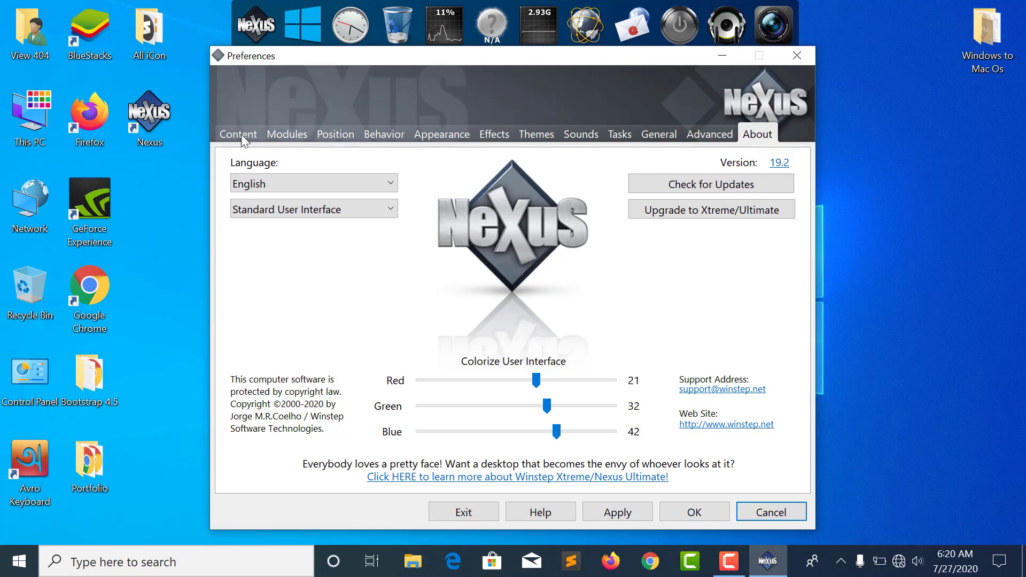
click(241, 136)
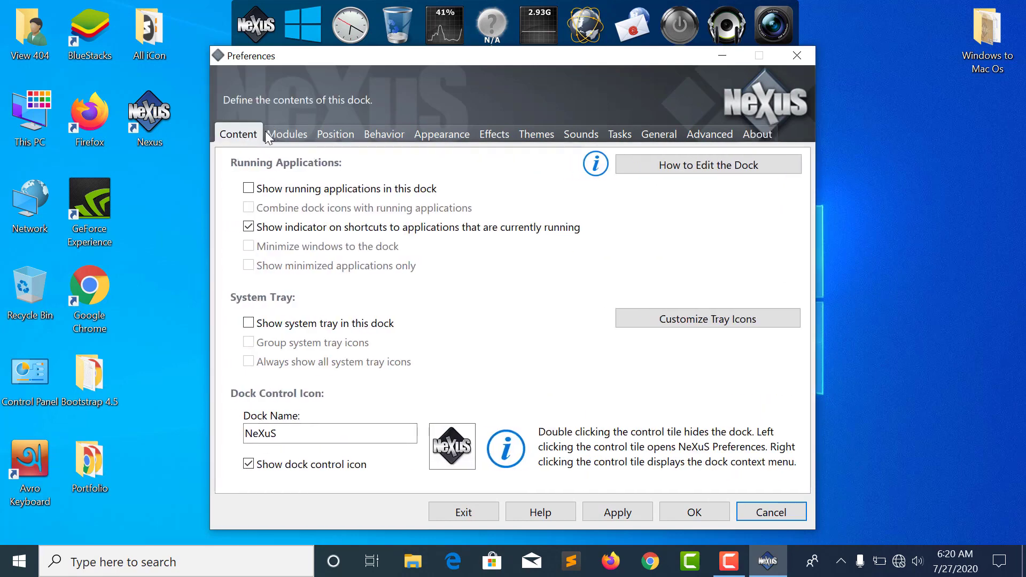
click(283, 137)
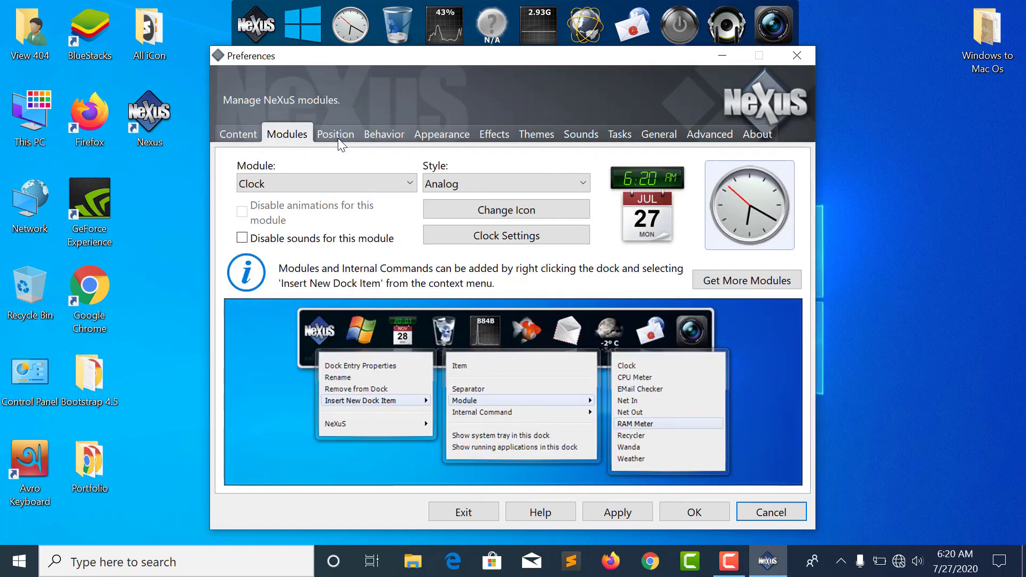
click(337, 137)
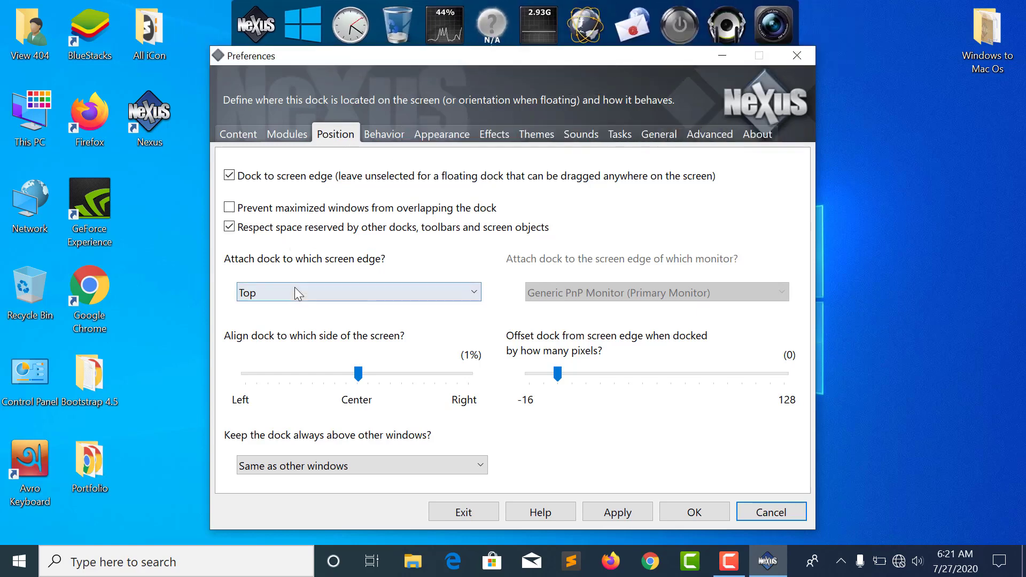
click(277, 293)
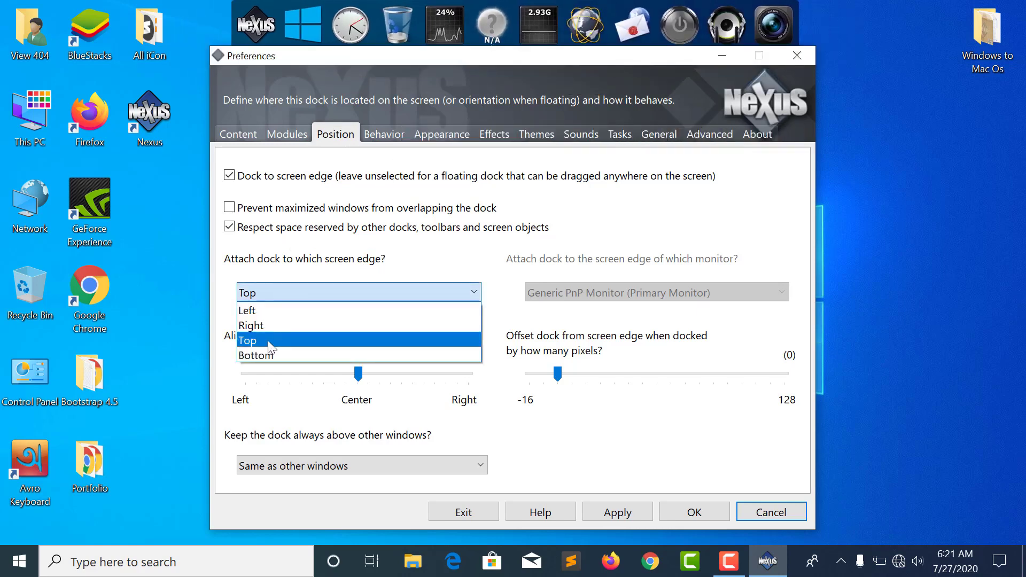
click(259, 357)
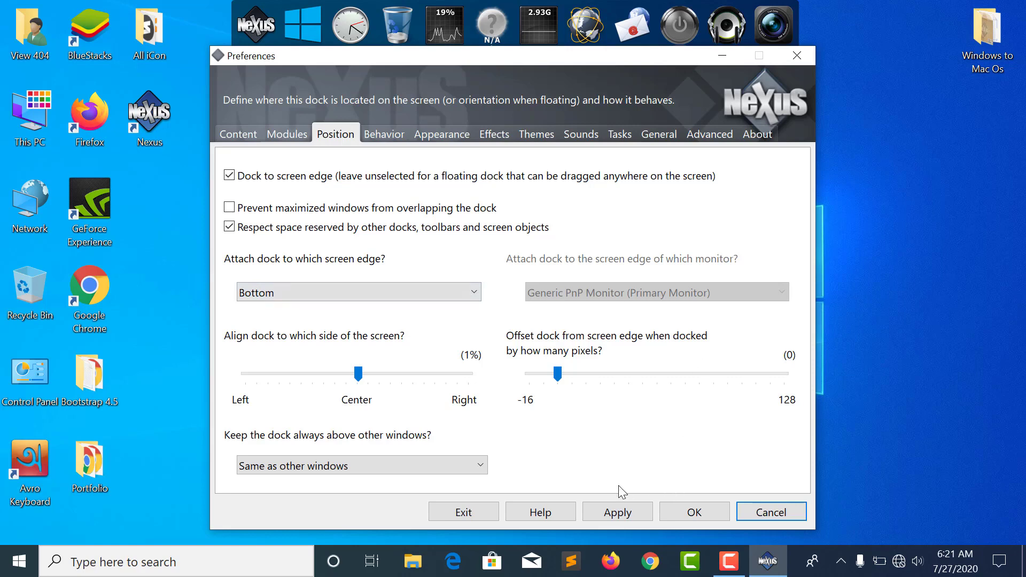
click(617, 512)
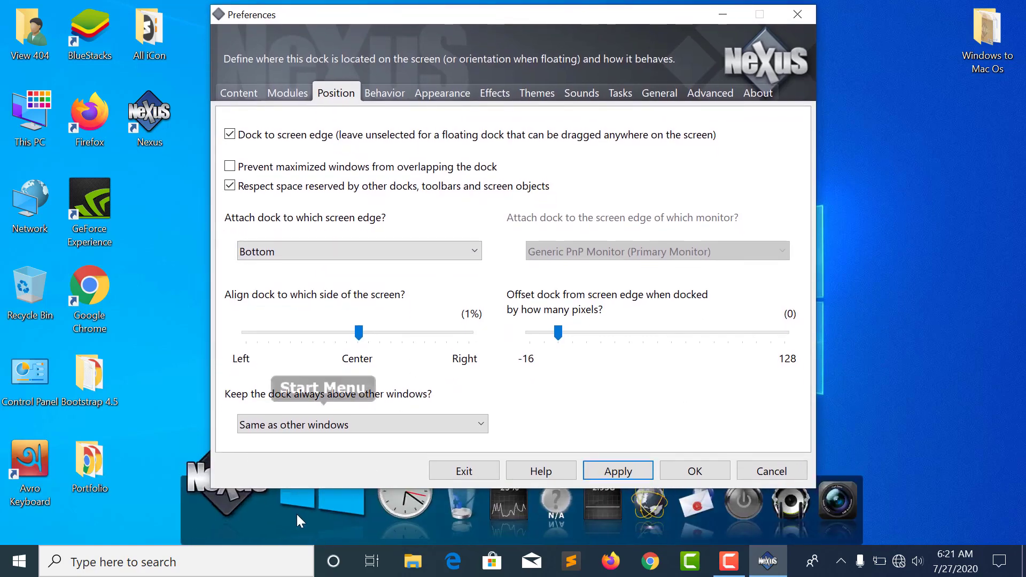
Step: Try attaching the dock to the Right screen edge, and set it back to Bottom, applying each change
click(326, 249)
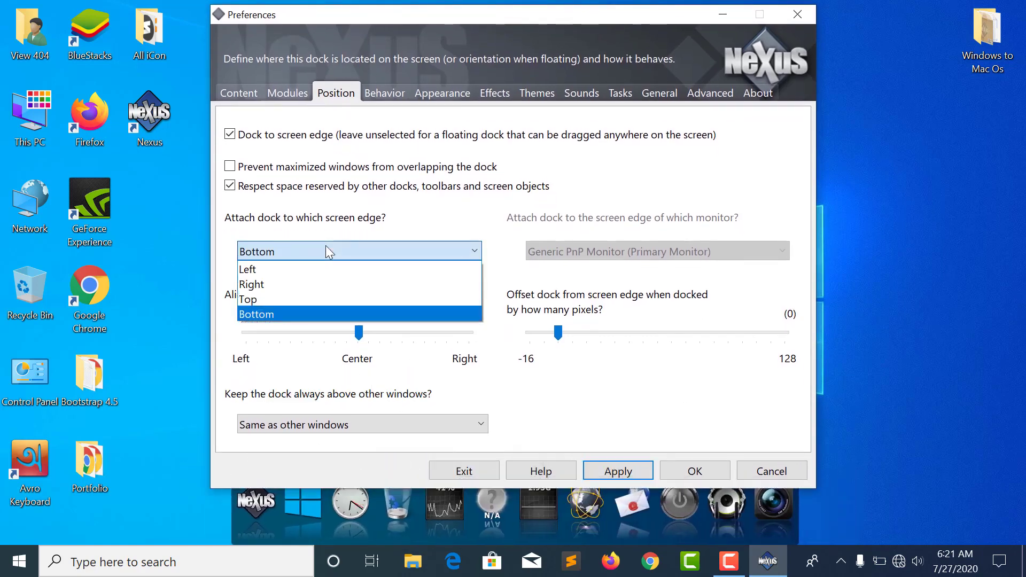
click(270, 284)
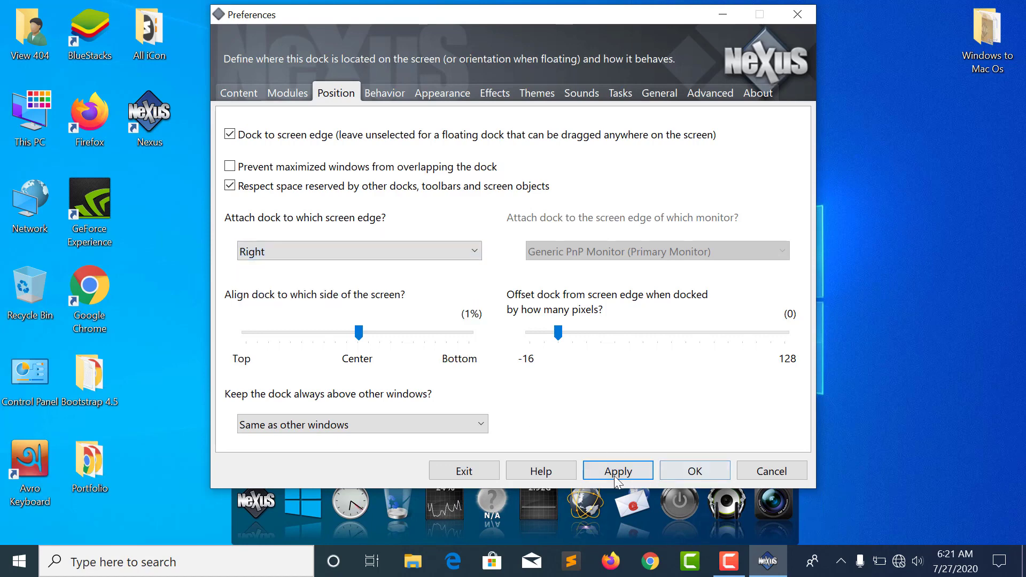
click(618, 473)
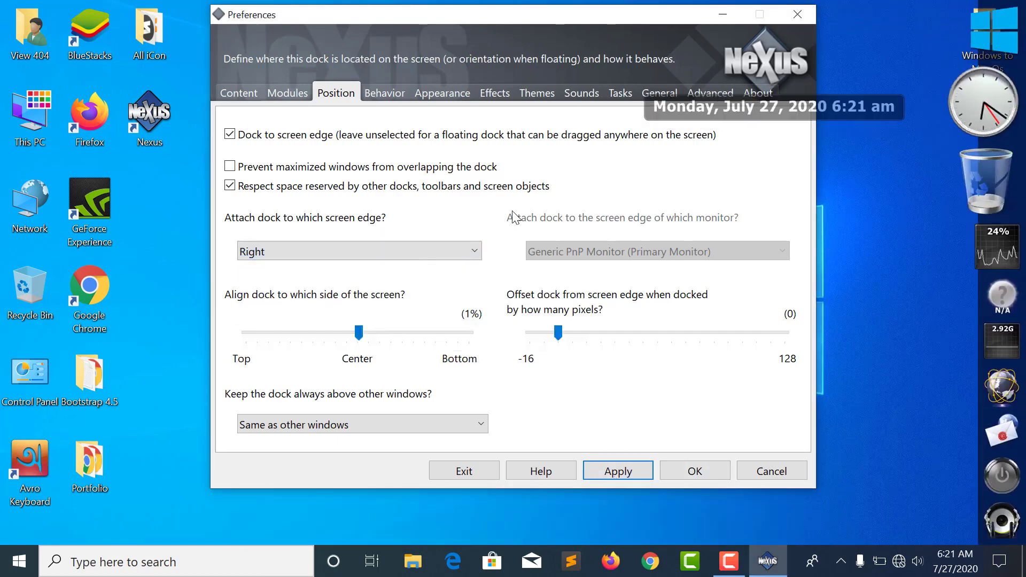
click(346, 245)
click(272, 313)
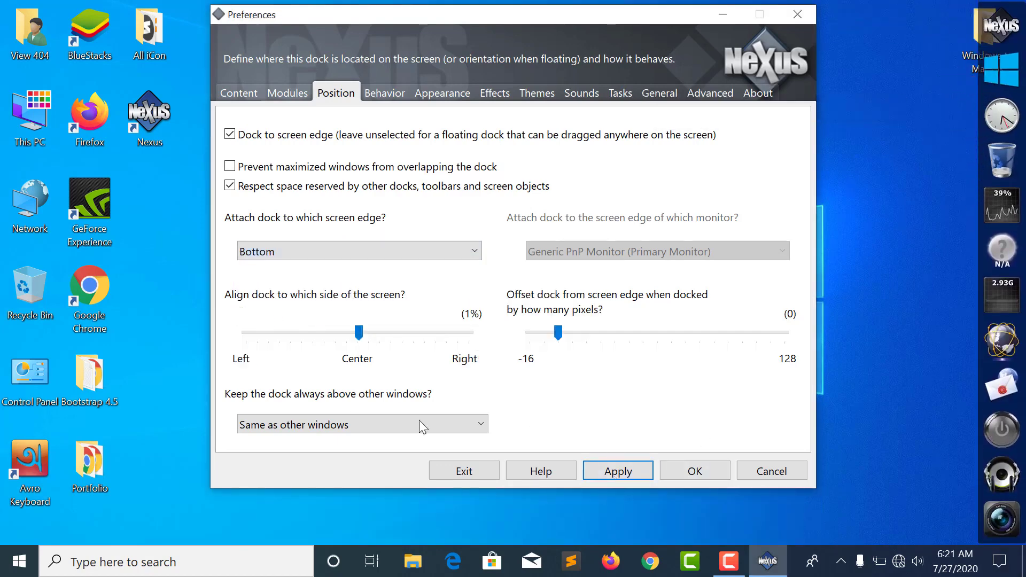
click(596, 470)
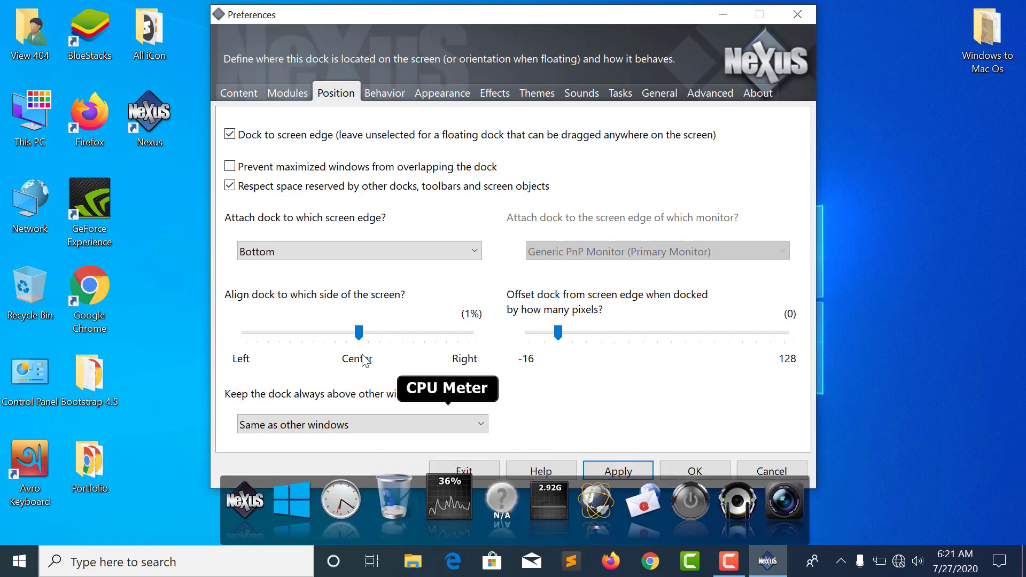
Step: Try aligning the dock fully right at 100%, and return its alignment to Center at 0%, applying both
drag(361, 336, 477, 344)
click(617, 473)
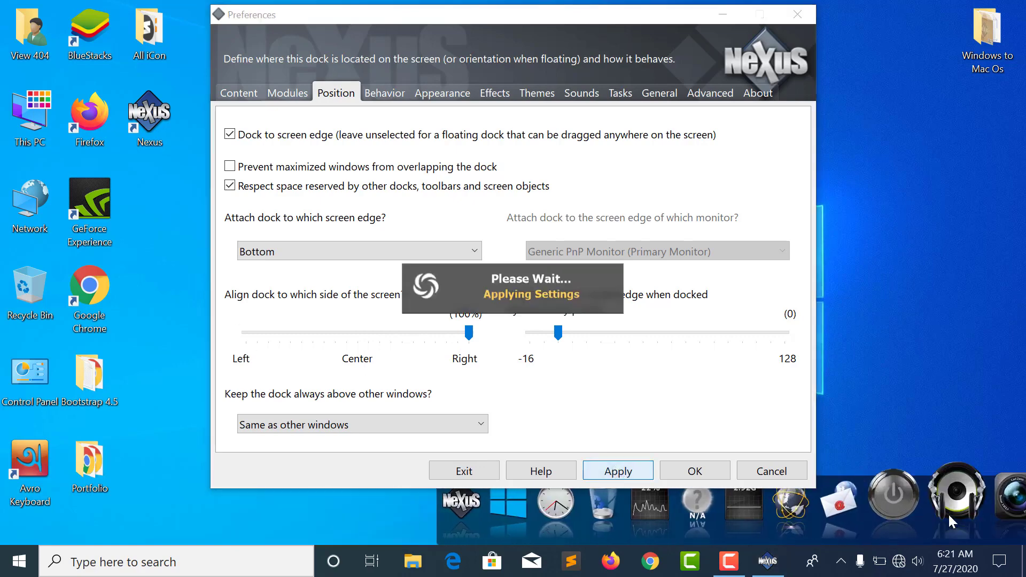
drag(466, 335, 362, 348)
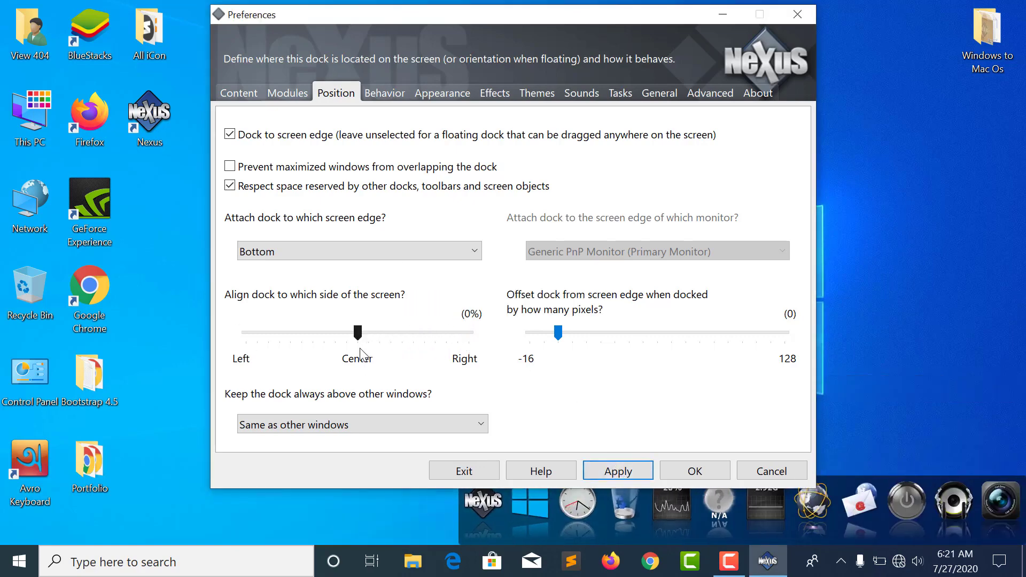
click(601, 470)
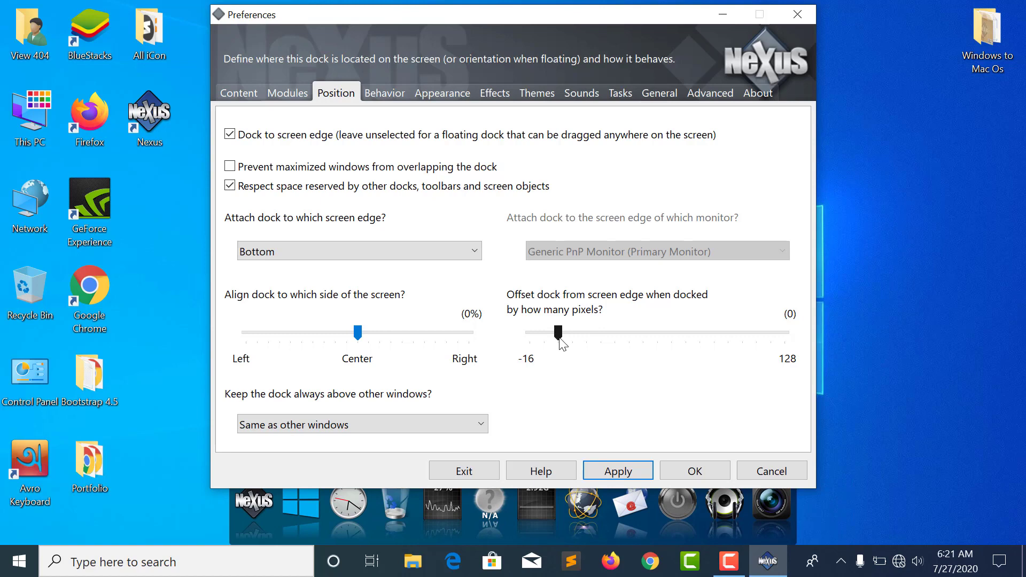
Step: Try a dock offset of -16 pixels from the screen edge and apply it
drag(560, 338, 506, 342)
click(619, 470)
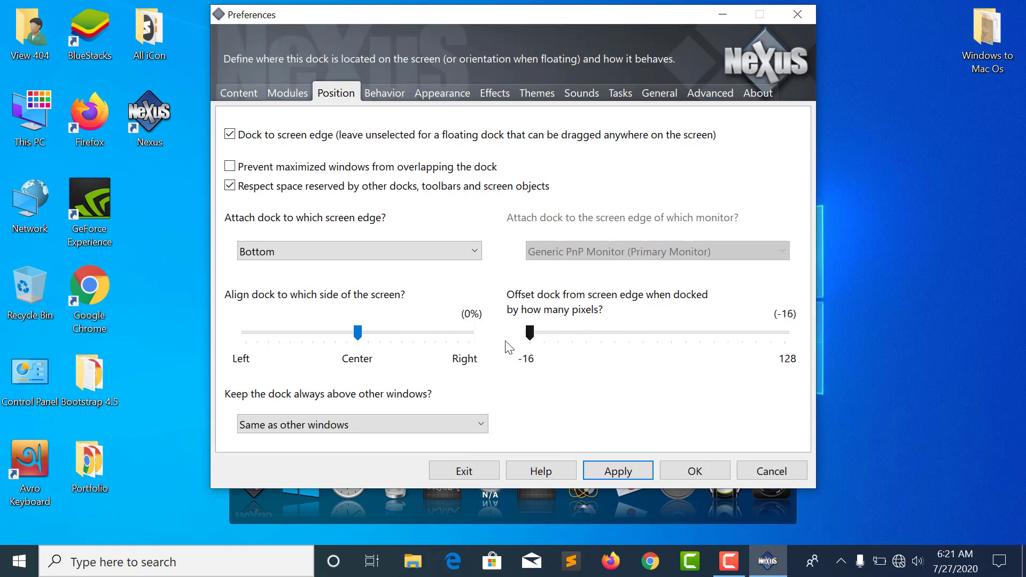
click(630, 483)
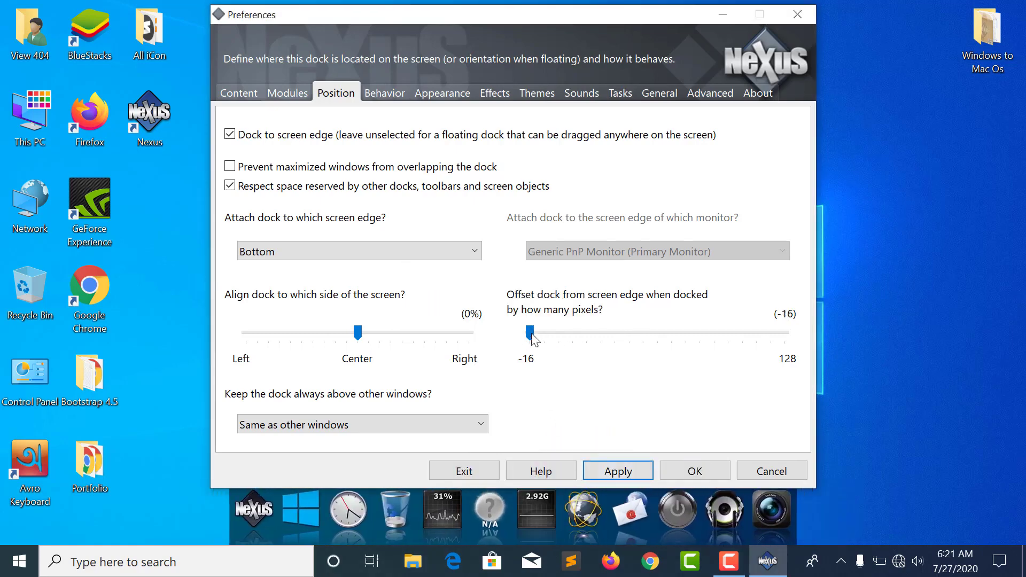
Step: Set the dock's offset from the screen edge to 19 pixels and apply it
drag(537, 335, 591, 337)
click(606, 469)
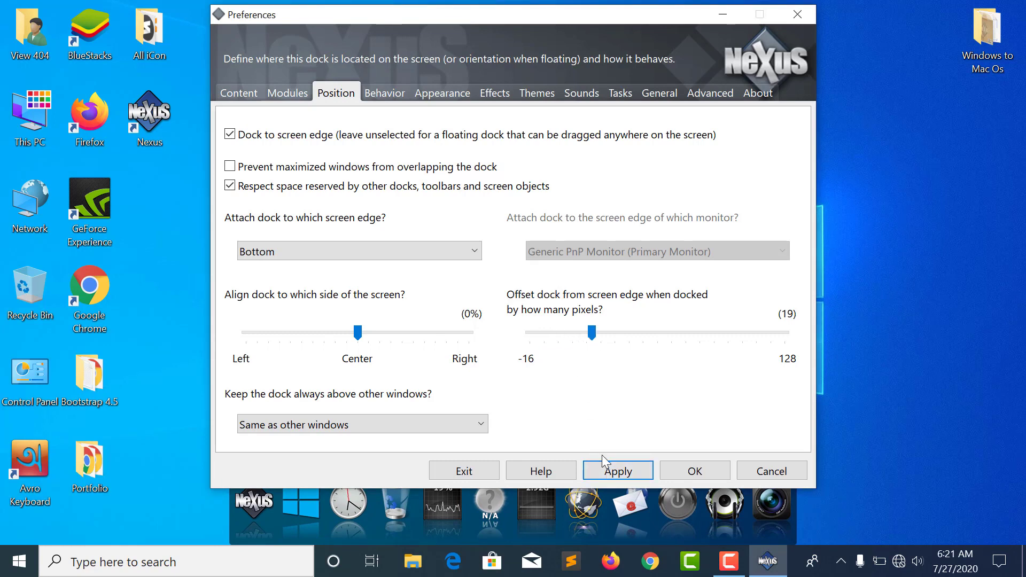
click(609, 476)
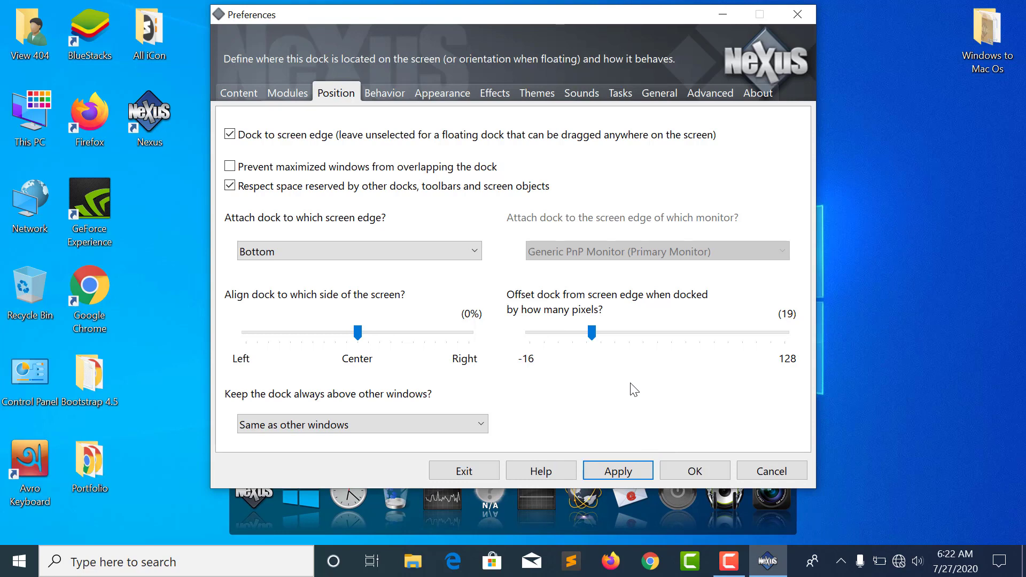
Step: Review the options for keeping the dock above other windows, and check the dock against the maximized Bootstrap 4.5 folder before minimizing it
click(361, 423)
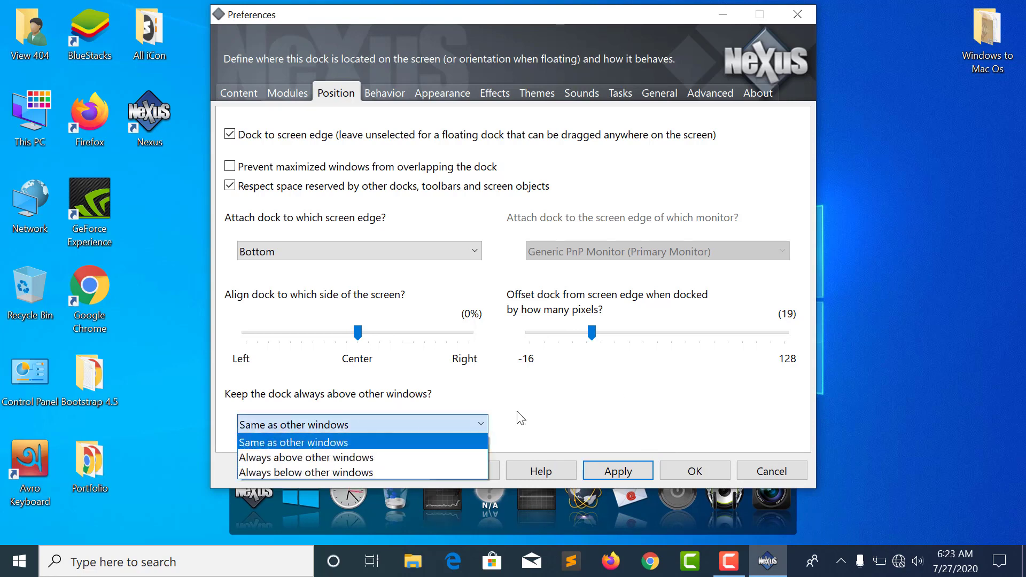
click(544, 414)
double_click(88, 374)
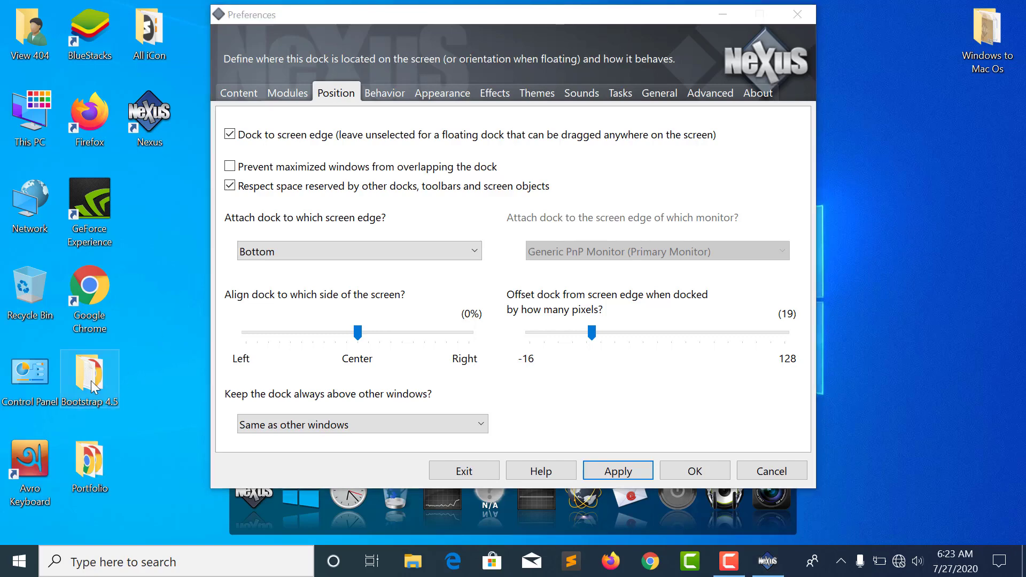
click(968, 89)
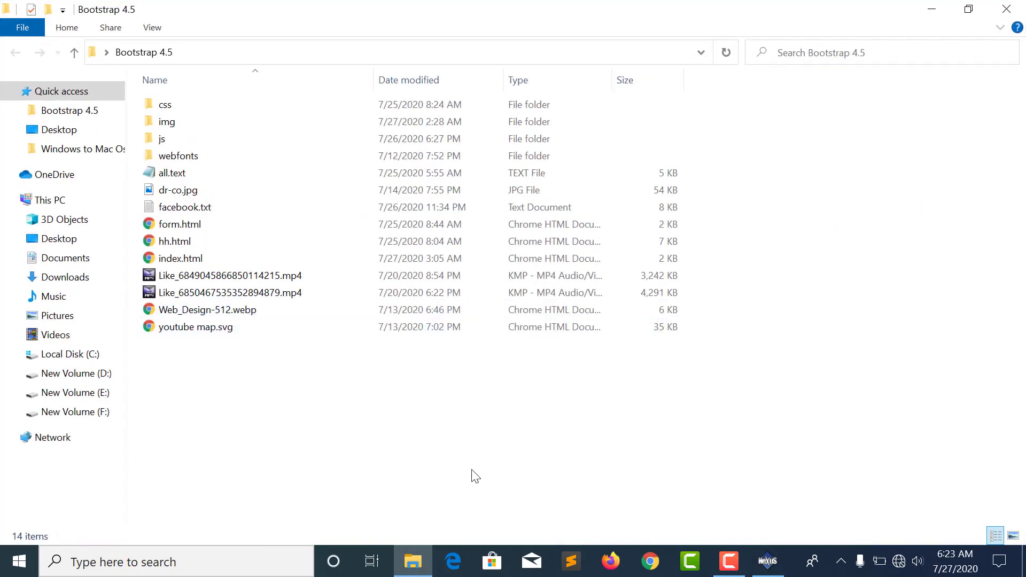
click(924, 14)
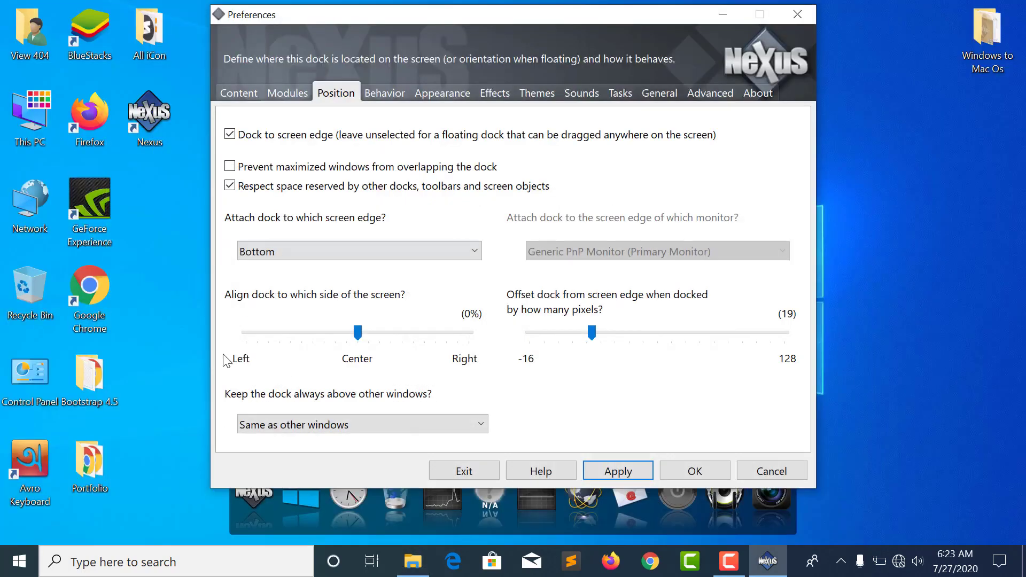
Step: Try keeping the dock always above other windows, apply it, and check the dock against a File Explorer window
click(311, 428)
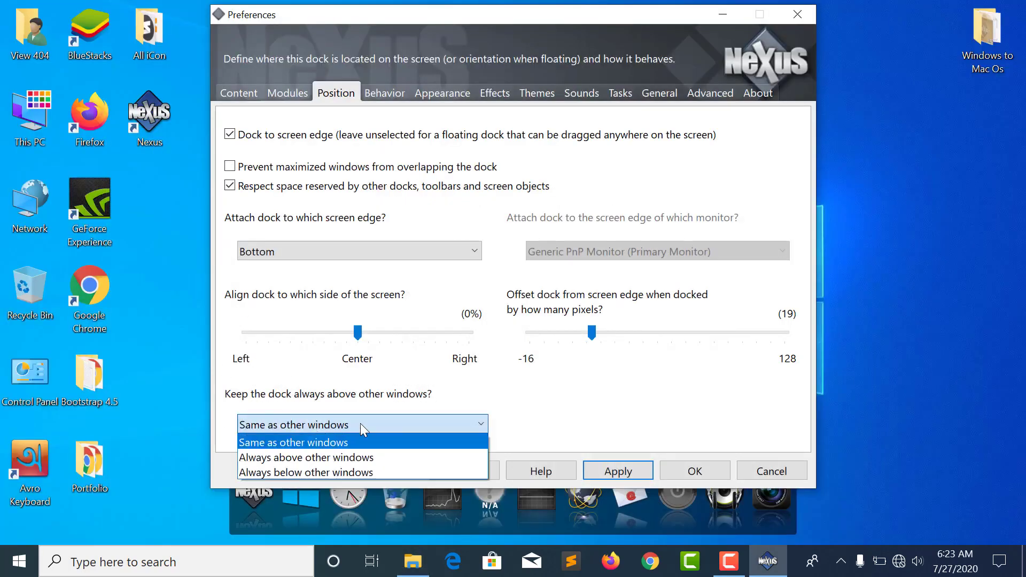
click(313, 458)
click(615, 472)
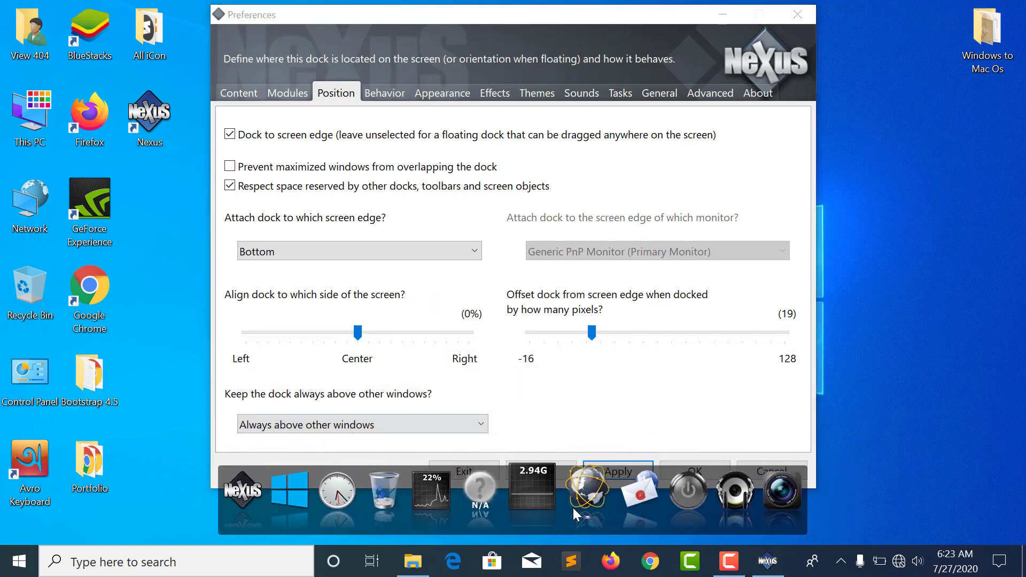
click(413, 561)
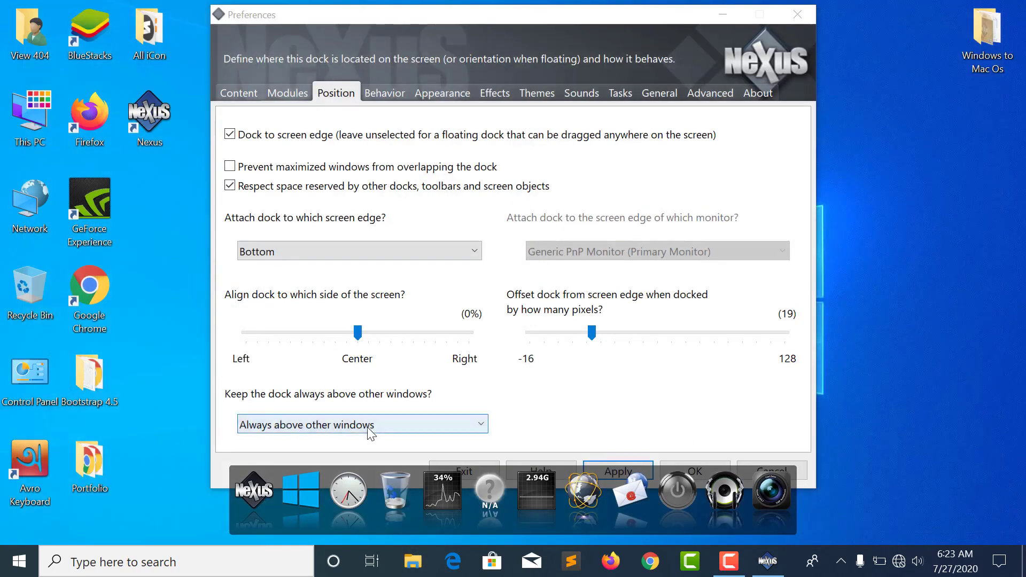
Step: Set the dock's stacking back to "Same as other windows" and apply it
click(370, 432)
click(320, 446)
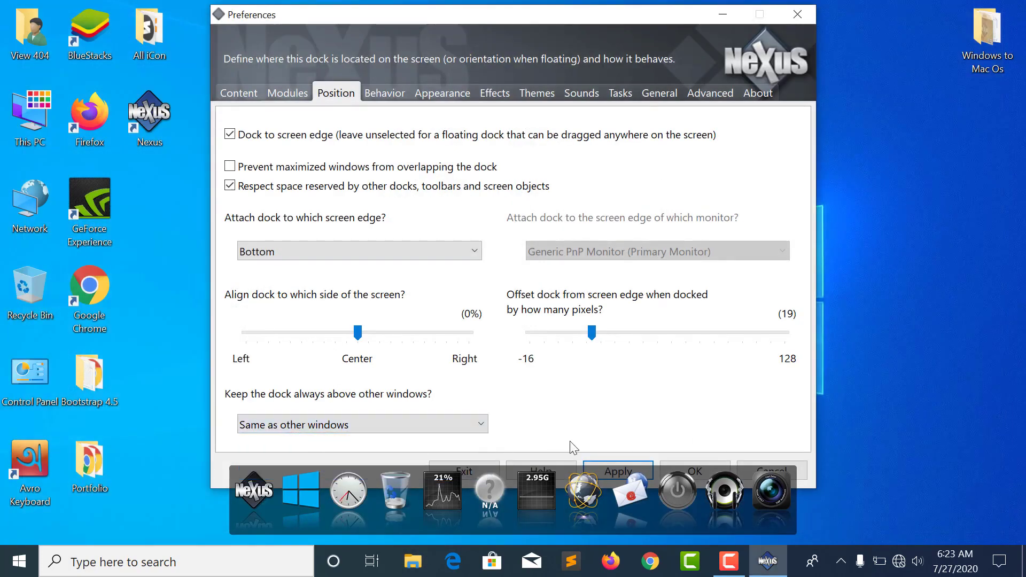
click(619, 452)
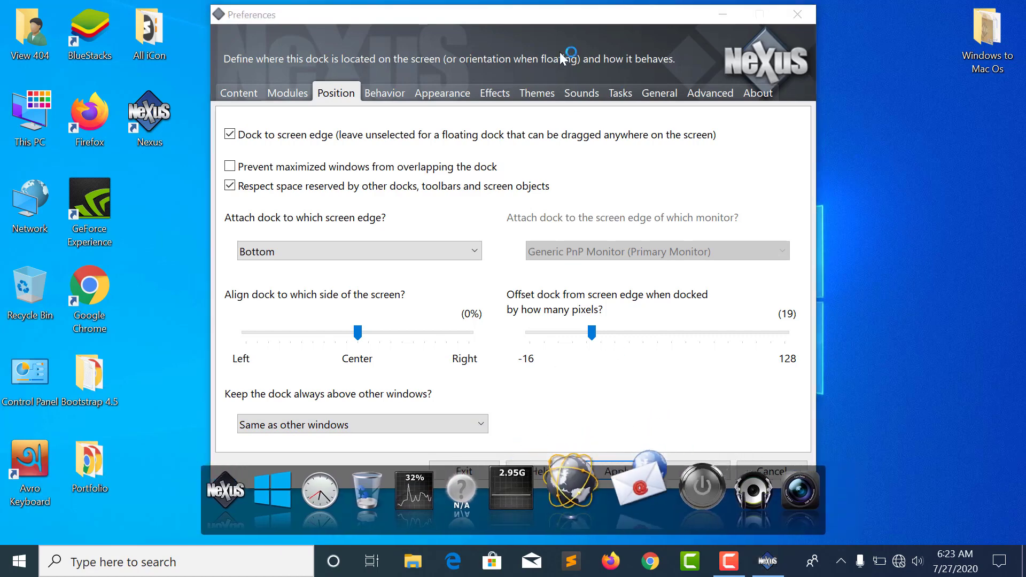
drag(580, 12, 584, 10)
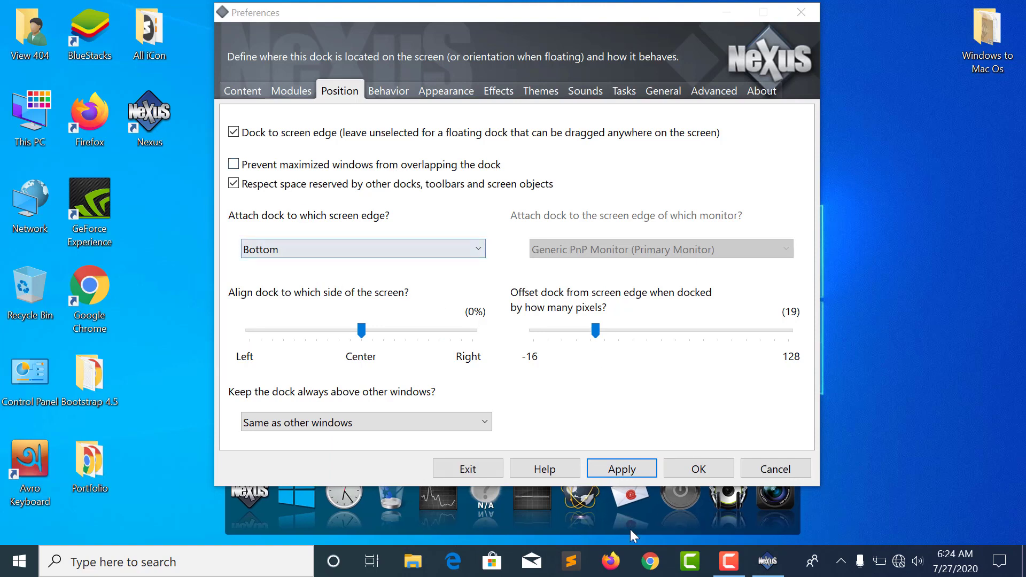
click(627, 469)
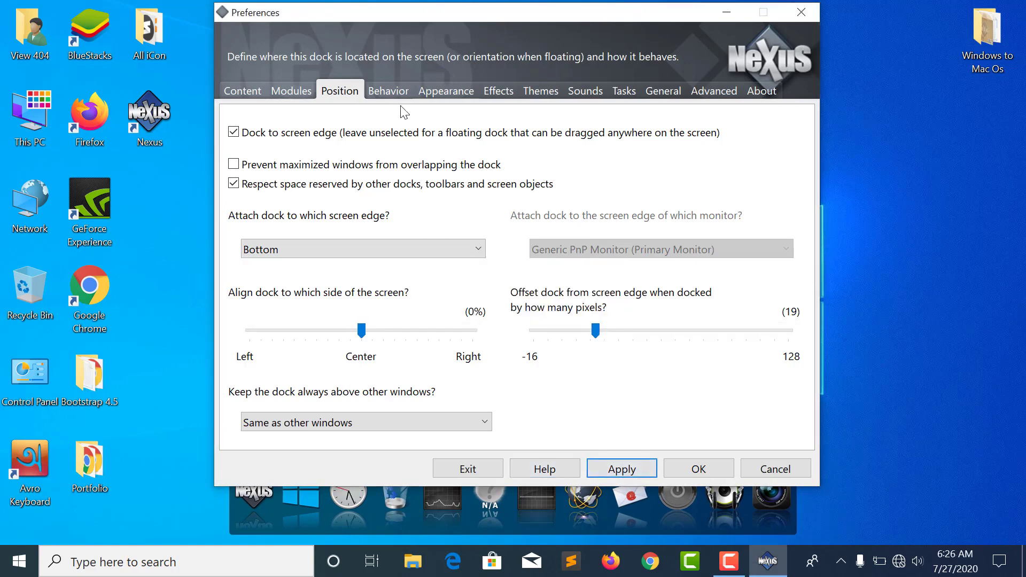
Step: Try dock icon sizes of 129 pixels and 30 pixels in the appearance settings, applying each
click(390, 91)
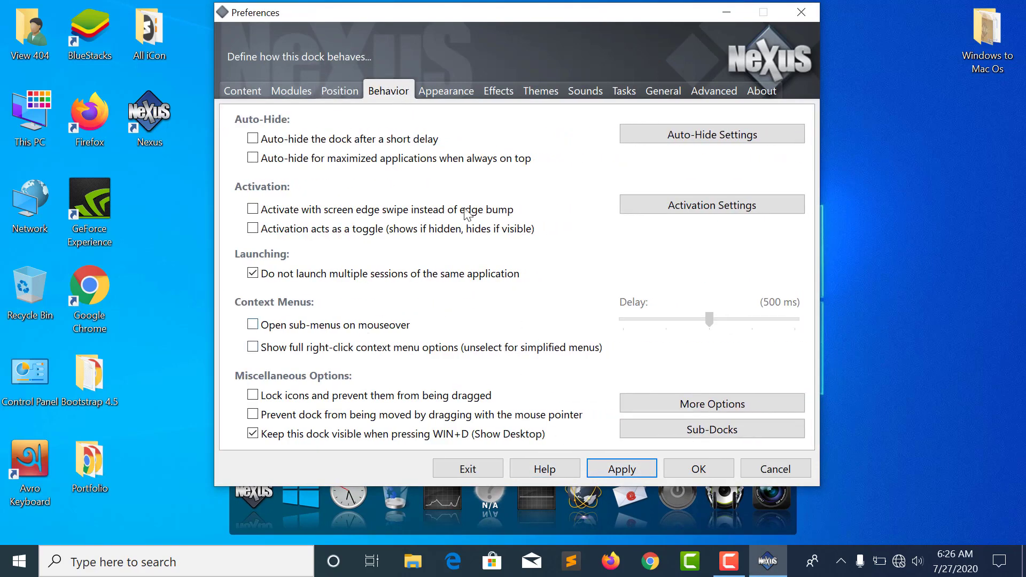
click(442, 93)
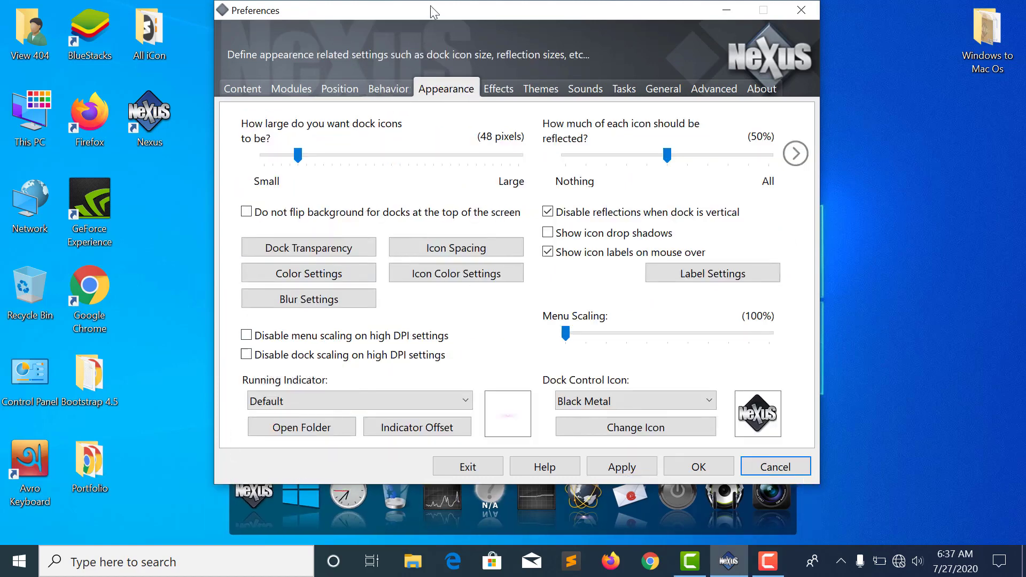
drag(431, 6, 581, 6)
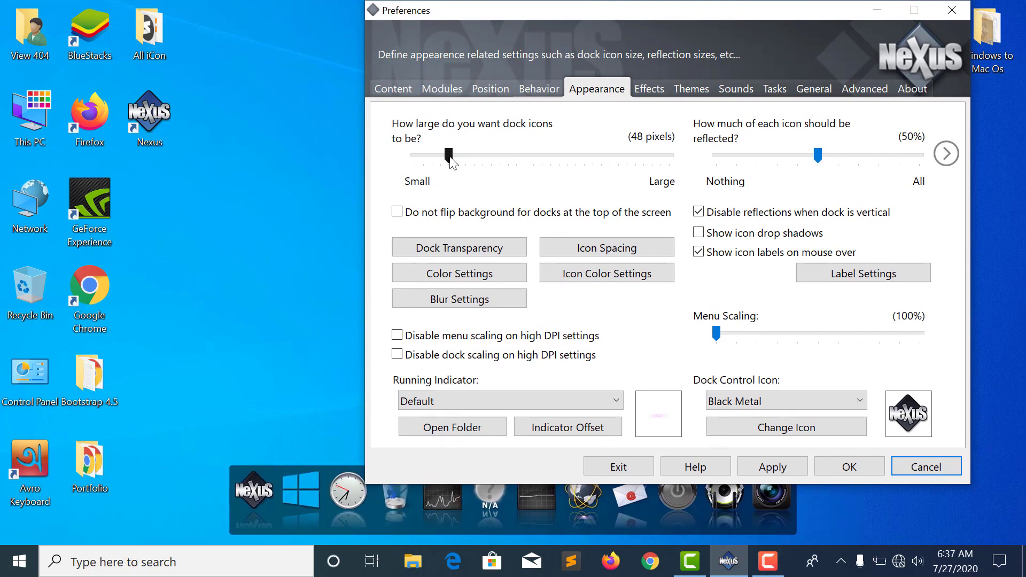
drag(449, 155, 539, 157)
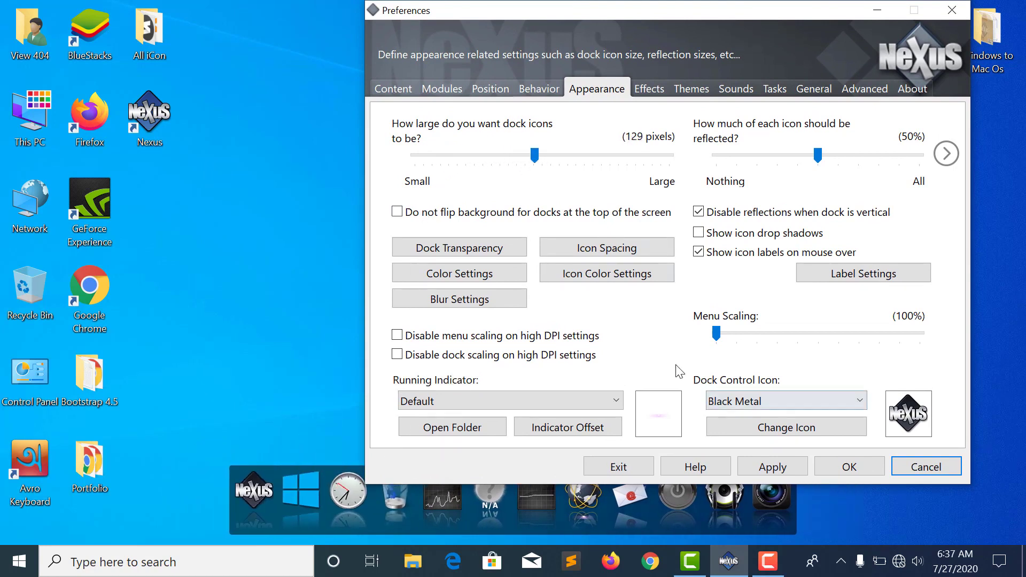
click(775, 468)
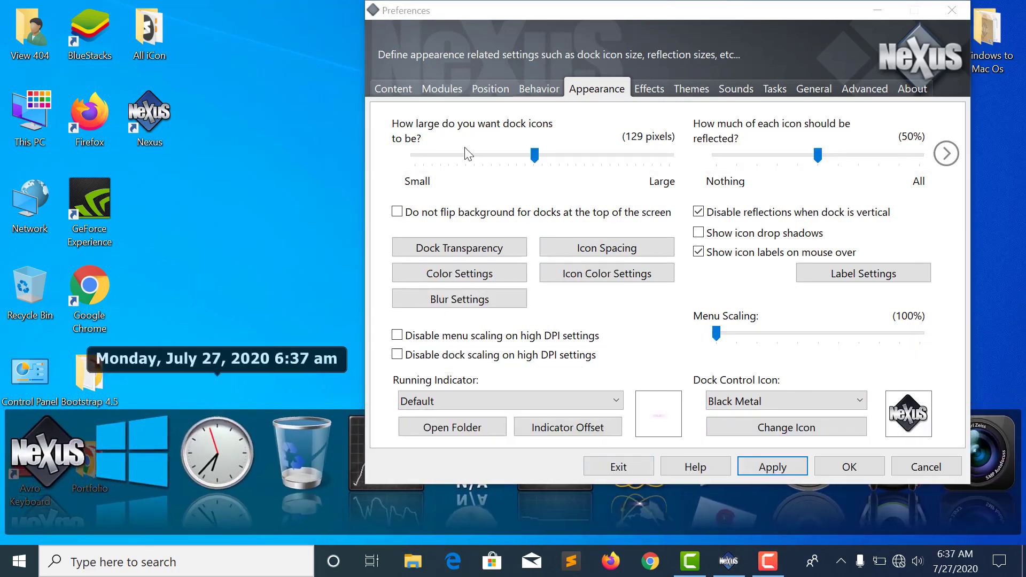
drag(534, 155, 429, 156)
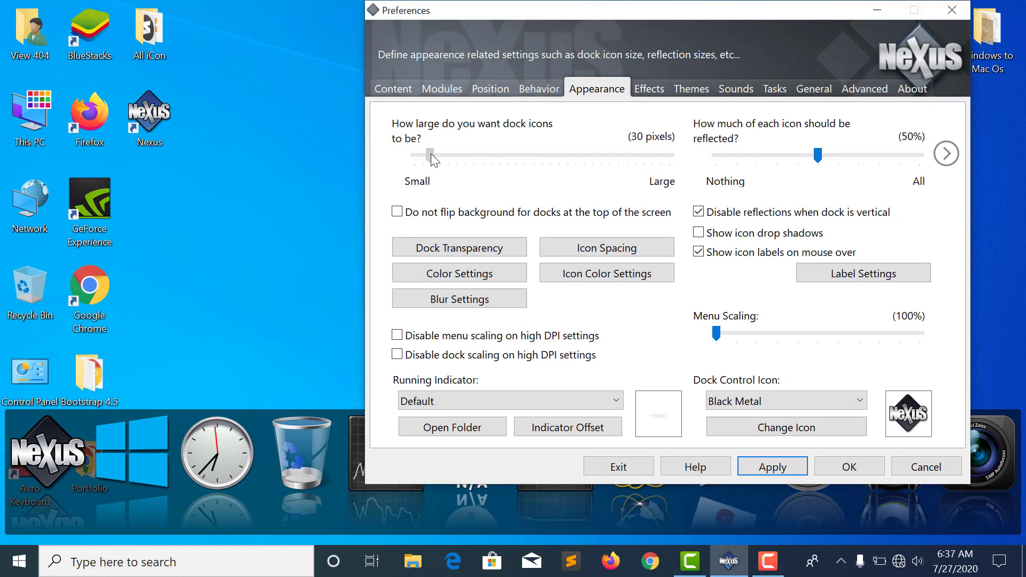
click(768, 473)
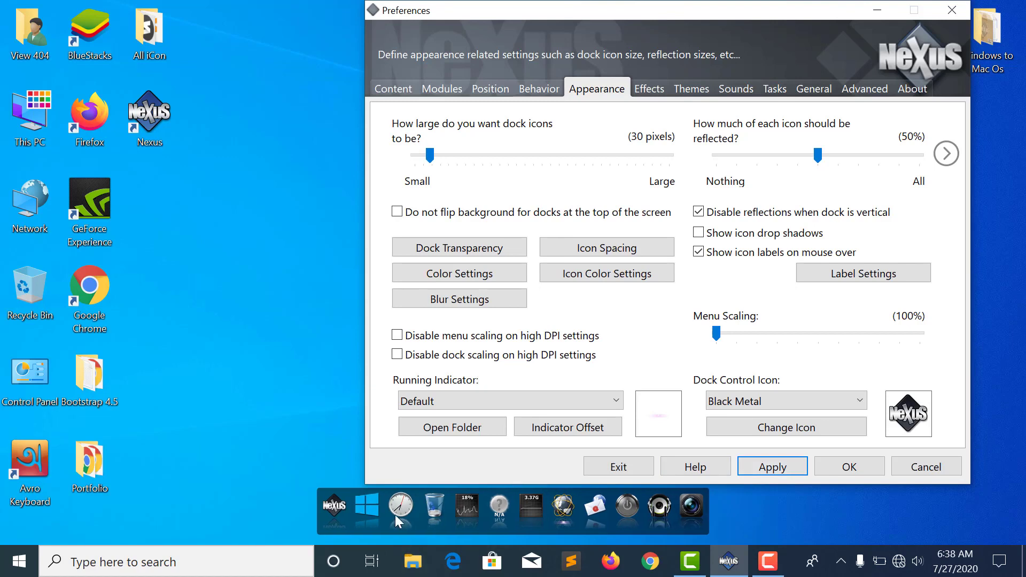
Step: Set the dock icon size to 48 pixels and apply it
drag(433, 159, 440, 160)
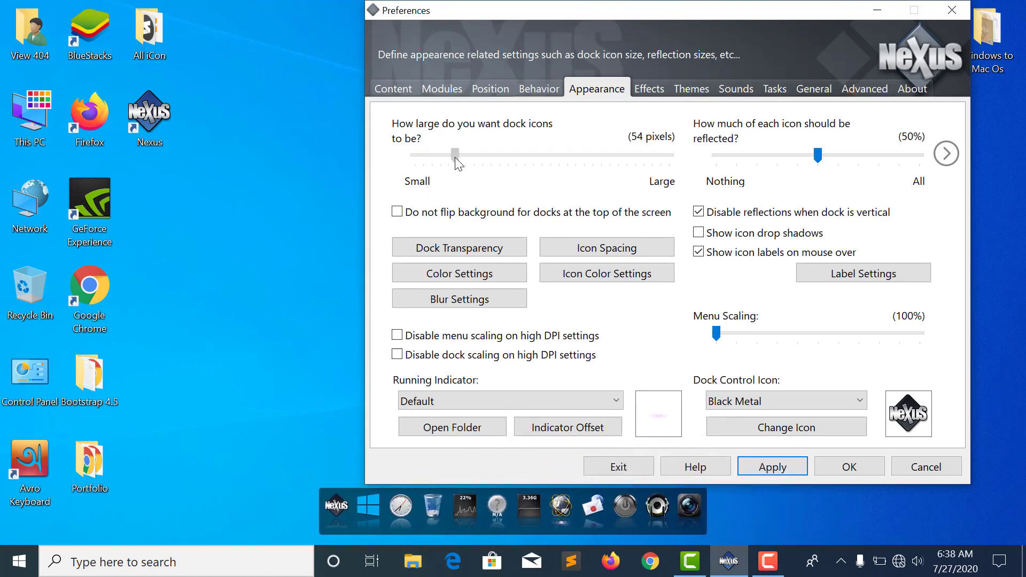
drag(451, 157, 447, 157)
click(777, 468)
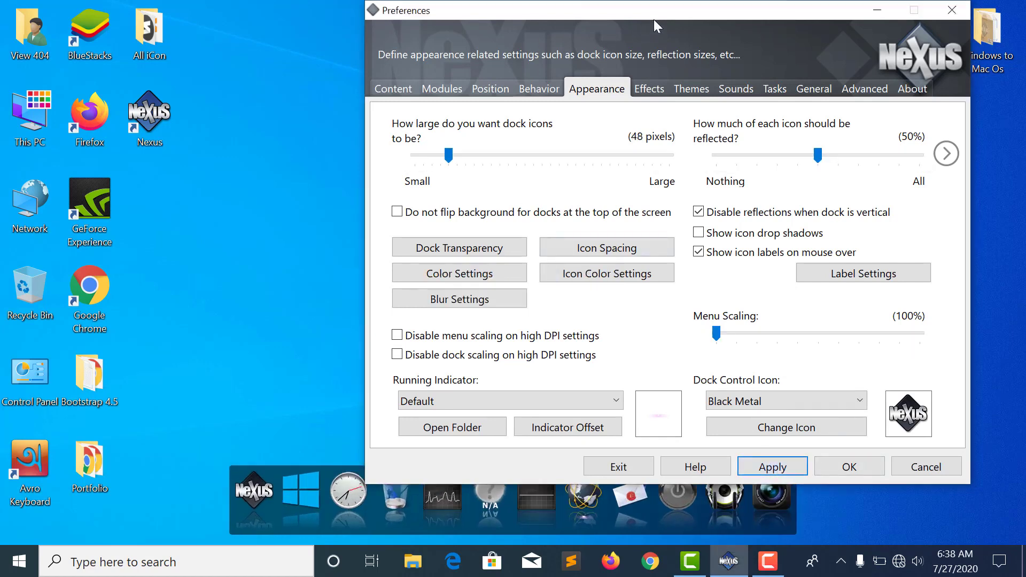
Step: Try an icon reflection transparency of +48% and apply it
drag(653, 19, 500, 19)
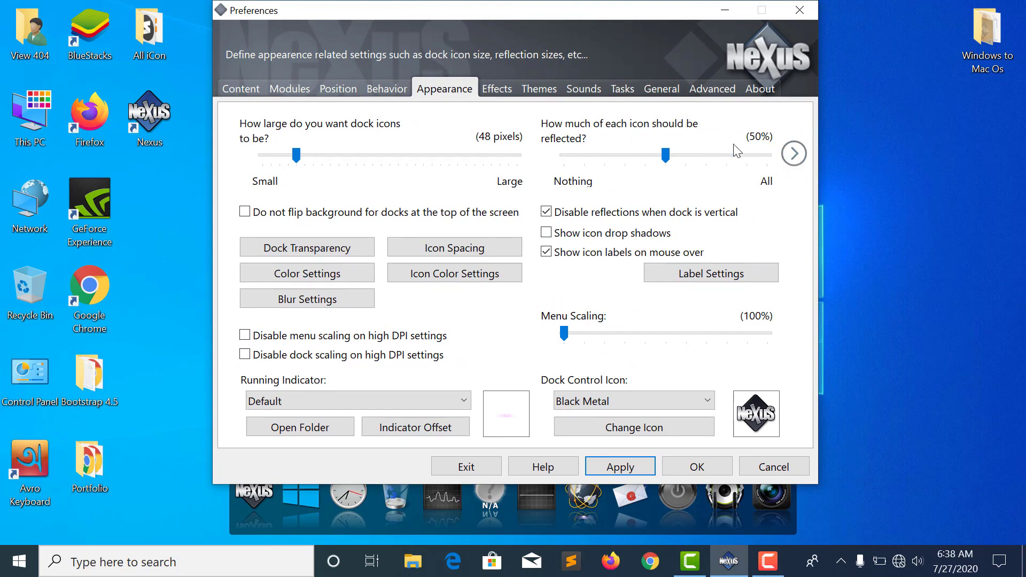
click(796, 156)
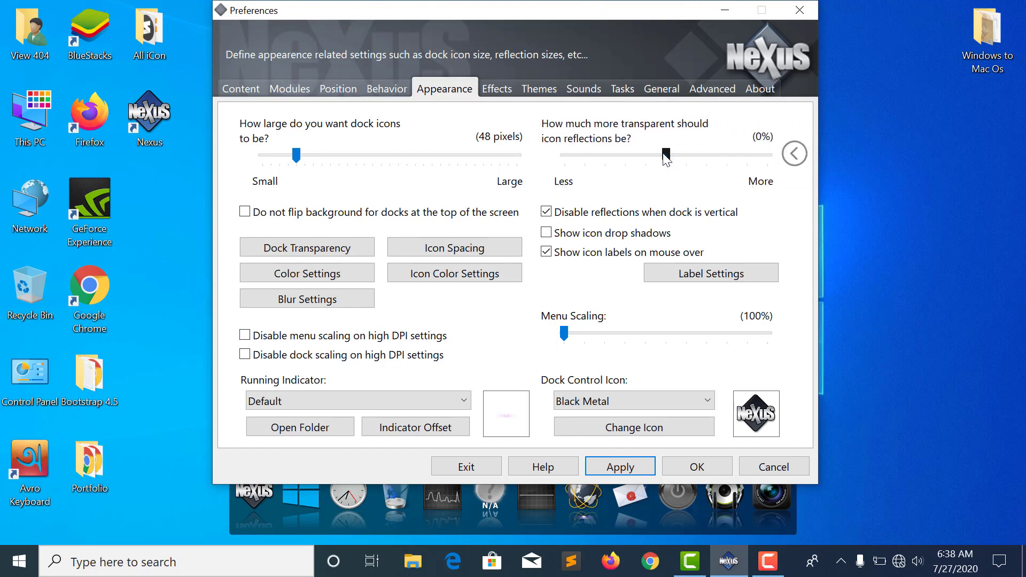
drag(667, 157, 713, 164)
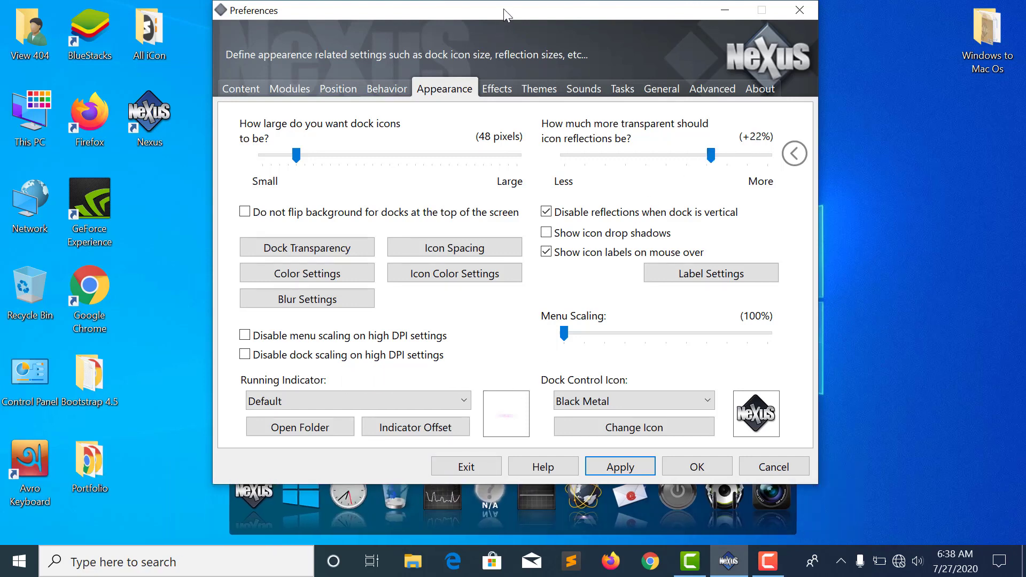
drag(503, 8, 583, 9)
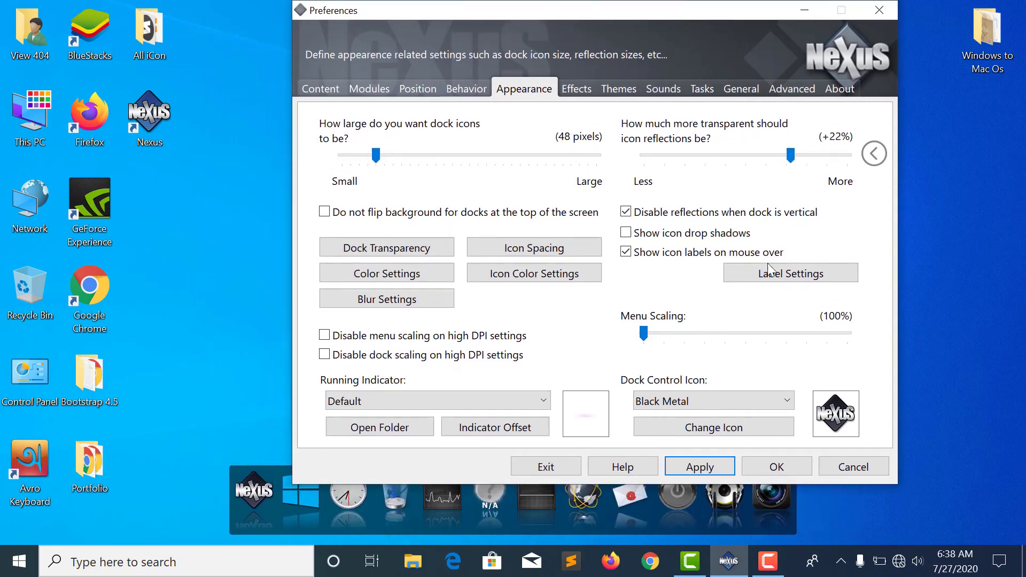
drag(783, 168, 844, 168)
click(700, 468)
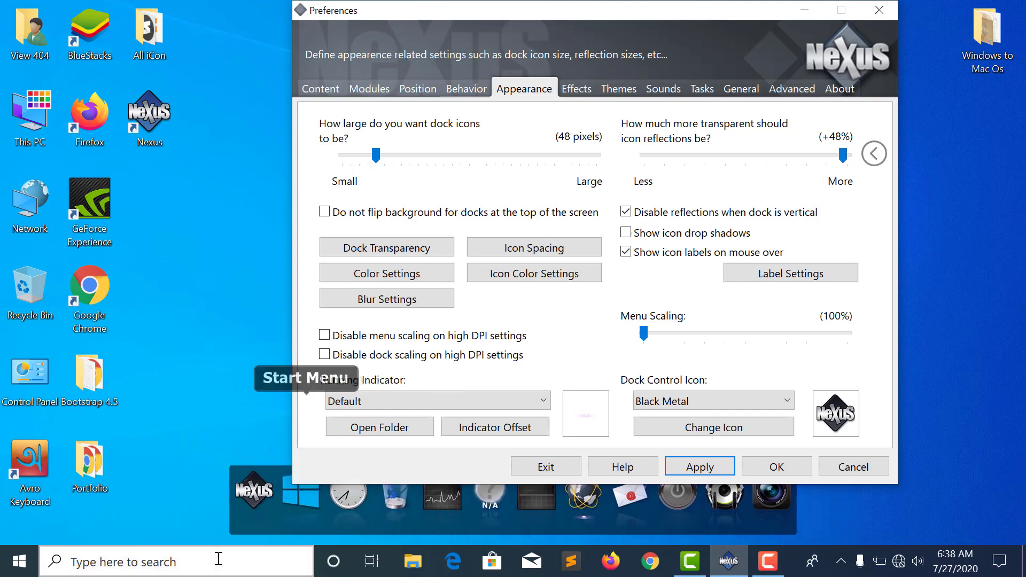
Step: Try an icon reflection transparency of -43%, and return it to 0%, applying both
drag(847, 155, 658, 156)
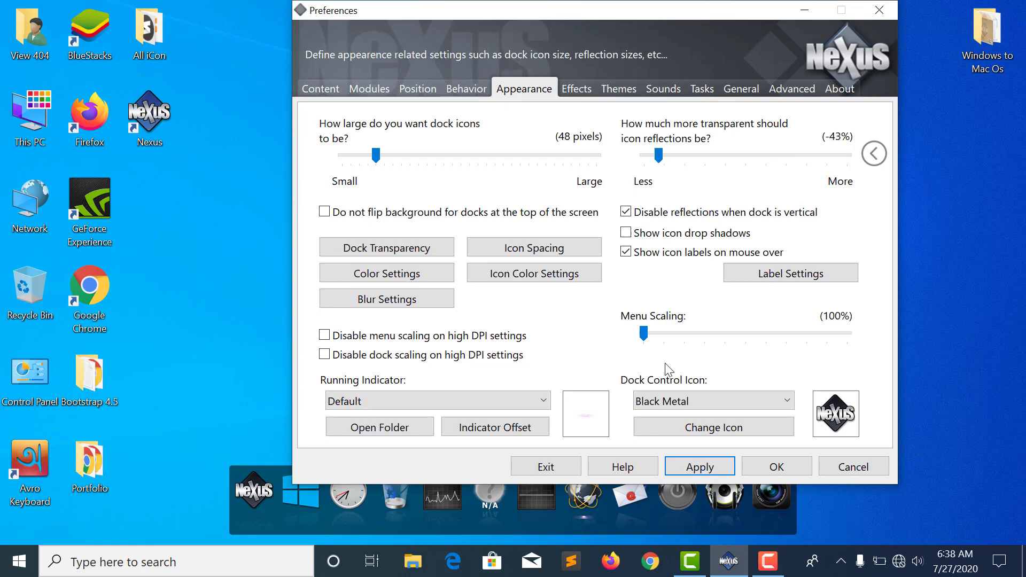
click(692, 466)
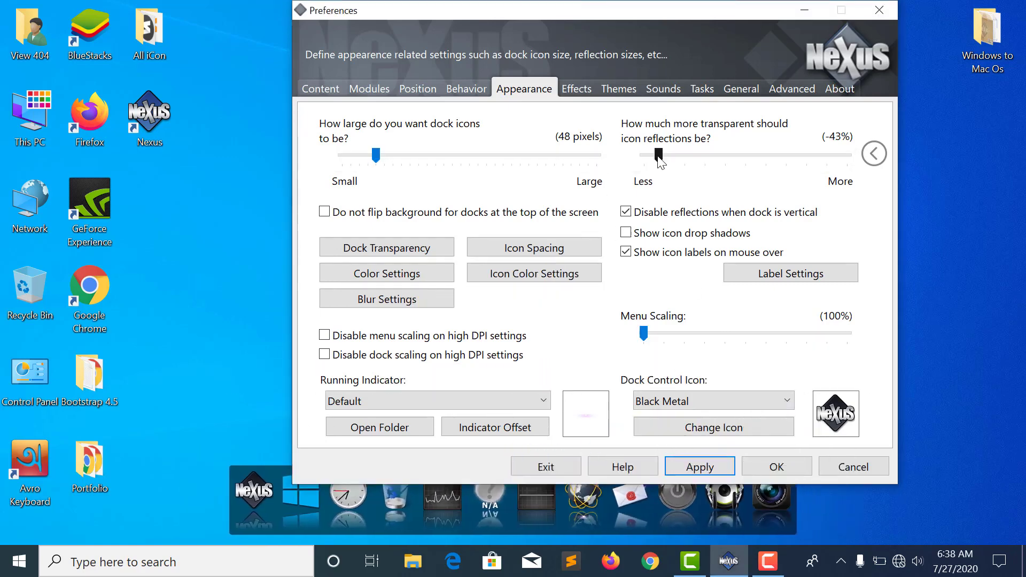
drag(658, 156, 746, 164)
click(693, 466)
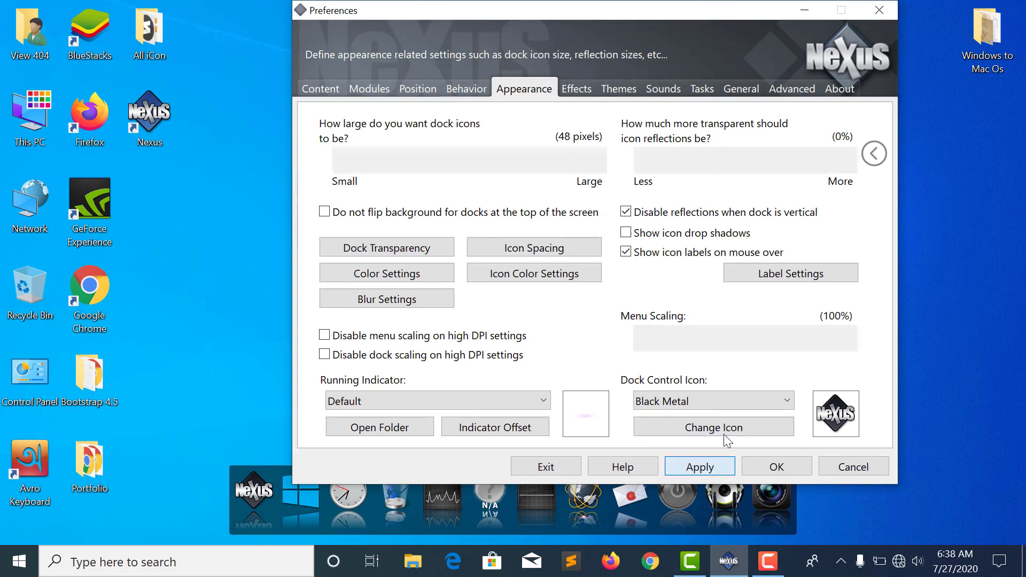
Step: Try reflecting 100% of each dock icon, and set the reflected amount to 0%, applying both
click(874, 154)
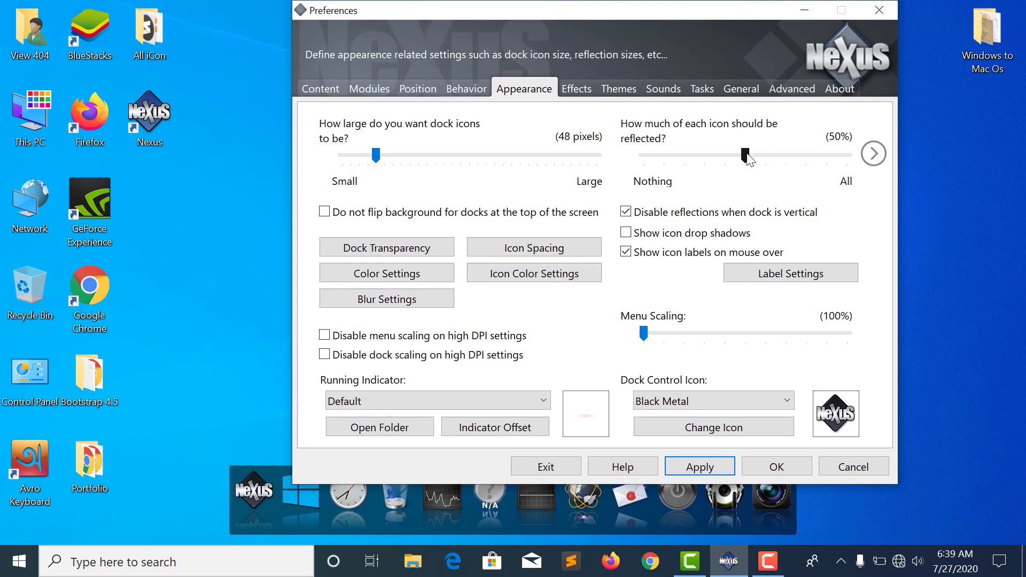
drag(748, 159, 850, 158)
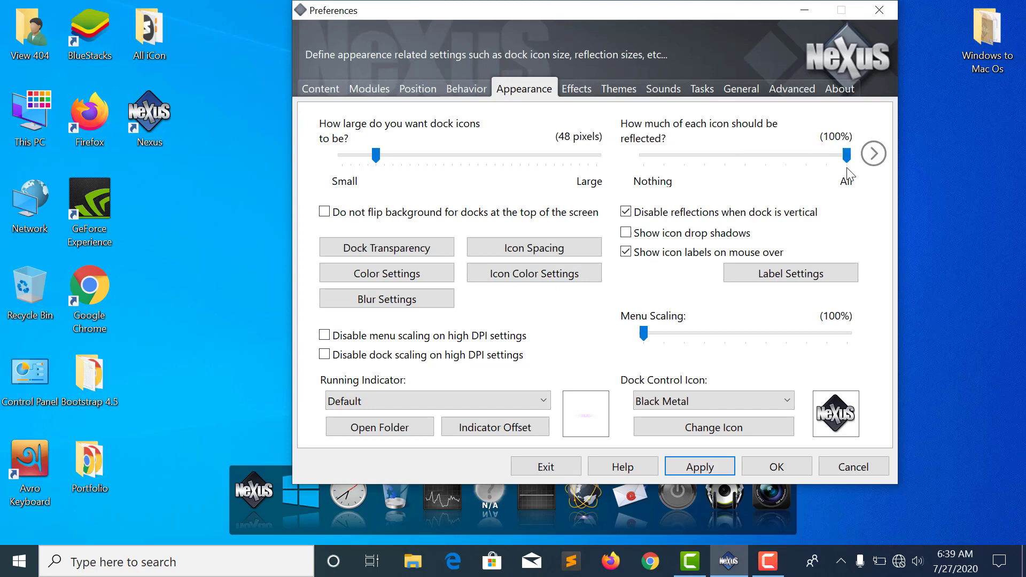
click(710, 463)
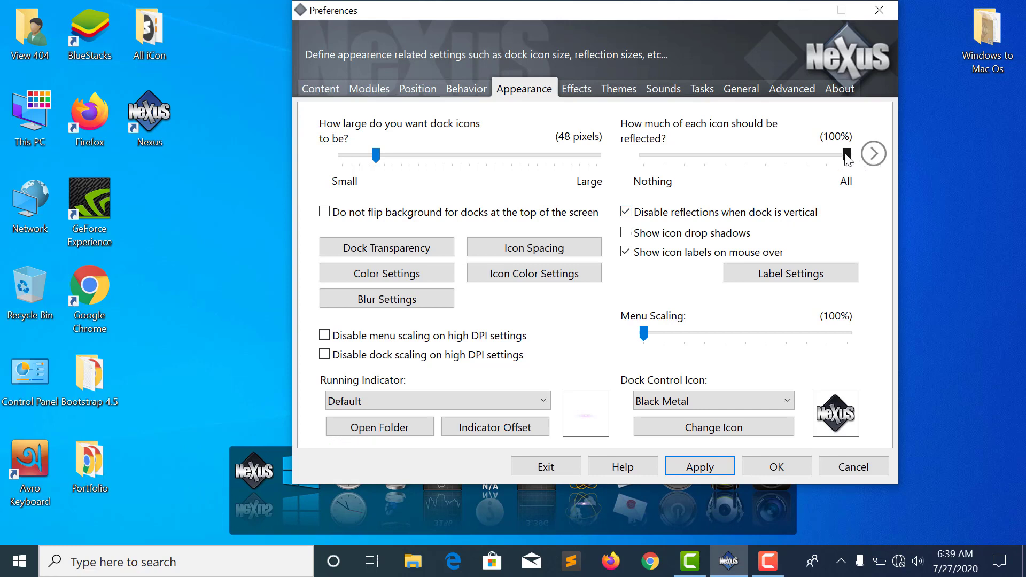
drag(846, 156, 633, 158)
click(695, 466)
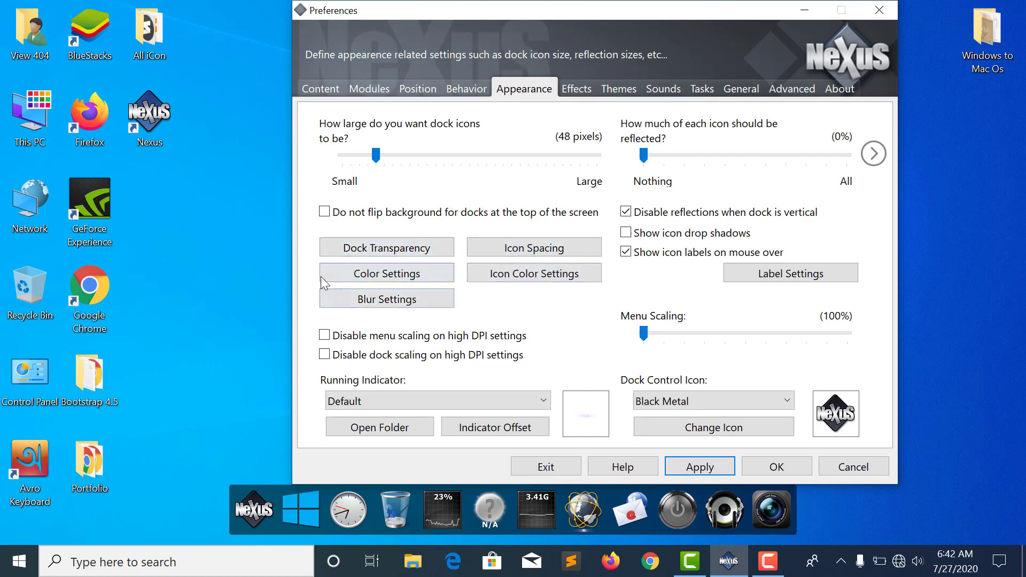
Step: Preview dock transparency at 83% and 100% and a higher icon transparency, and confirm both values at 0%
click(373, 248)
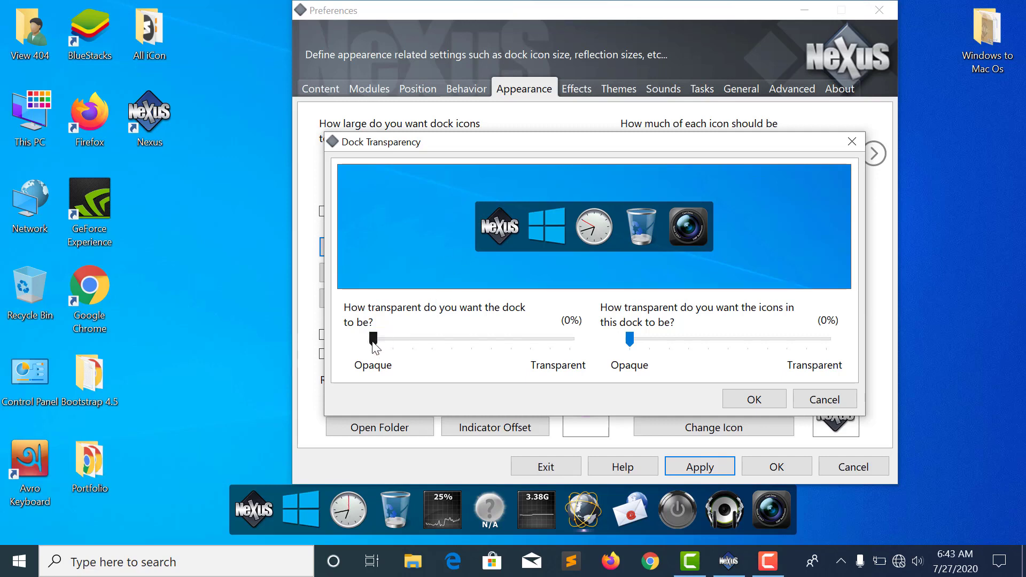
drag(373, 343, 536, 342)
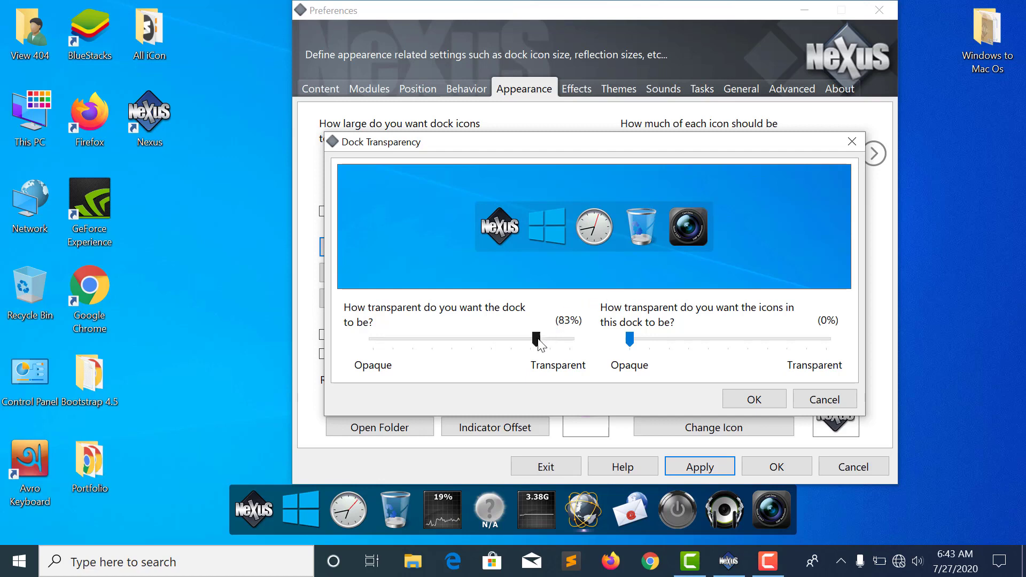
drag(537, 341, 572, 347)
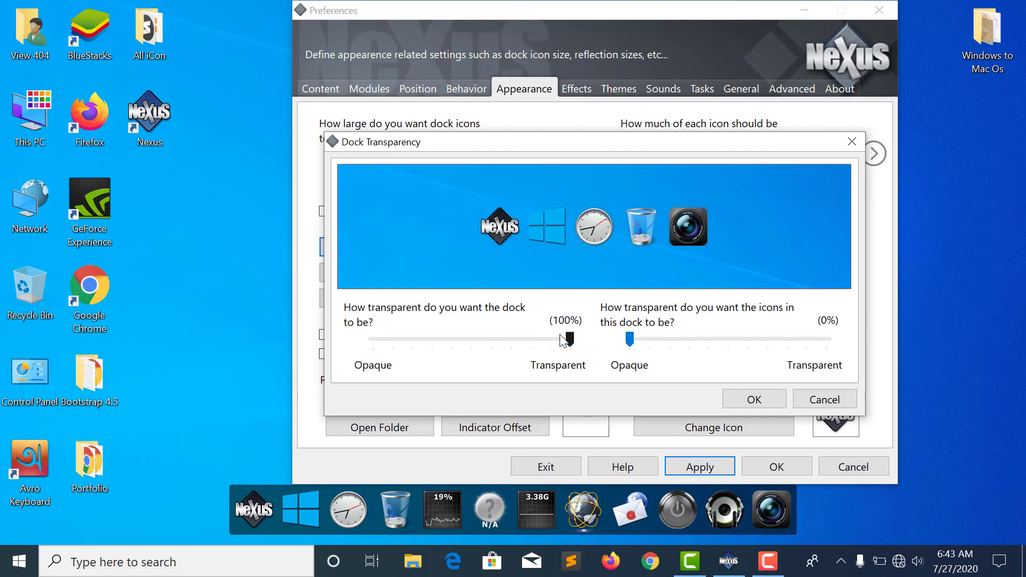
drag(573, 345, 374, 340)
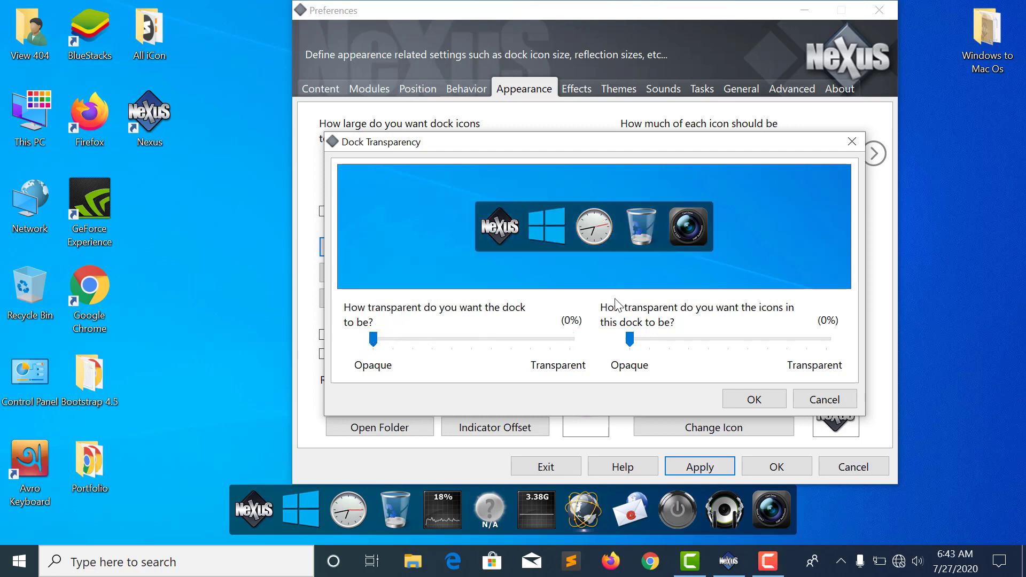
drag(630, 342, 812, 342)
click(758, 395)
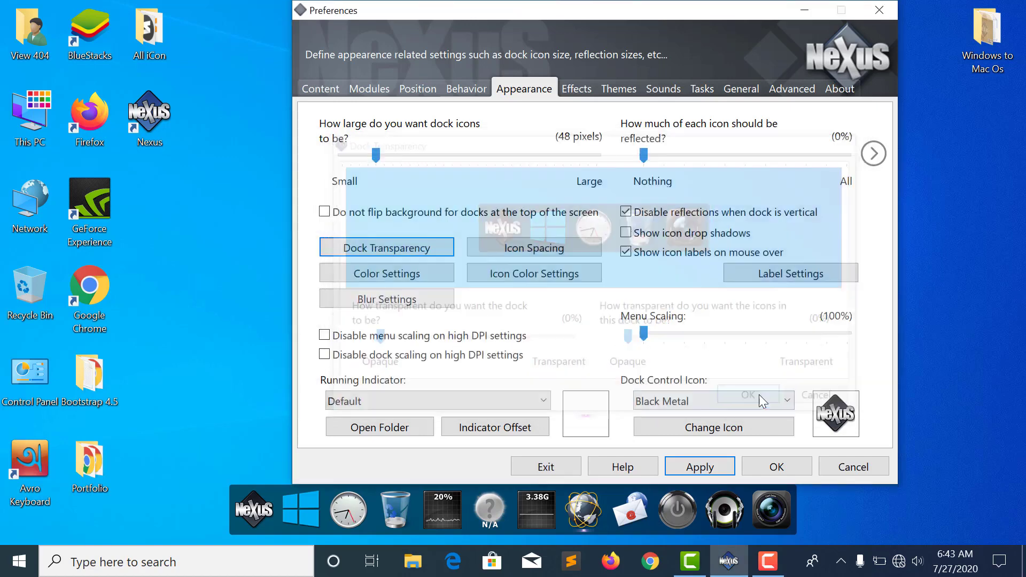
Step: Preview a horizontal icon spacing of 4 pixels, and confirm both horizontal and vertical spacing at 8 pixels
click(520, 252)
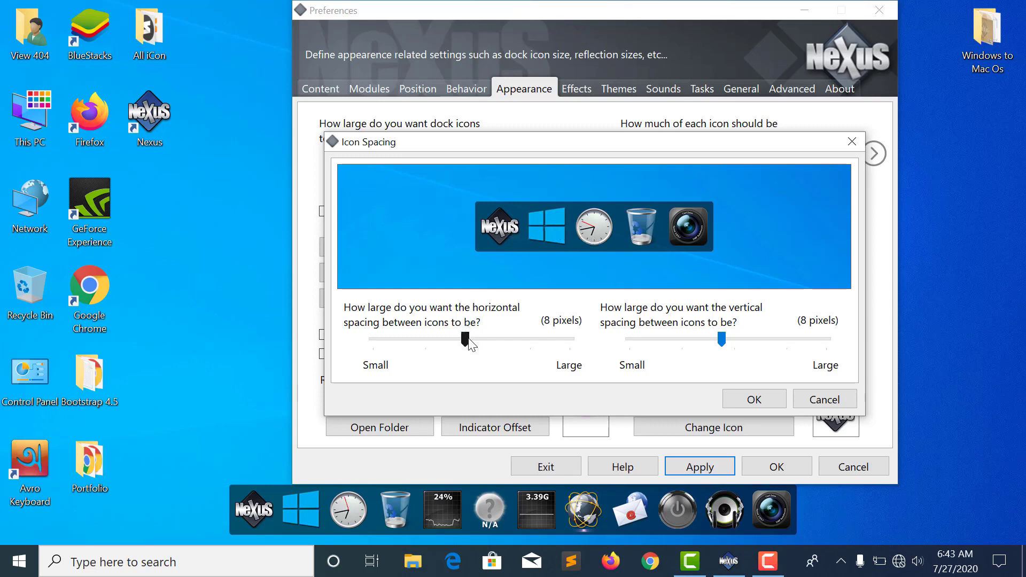
drag(412, 338, 412, 338)
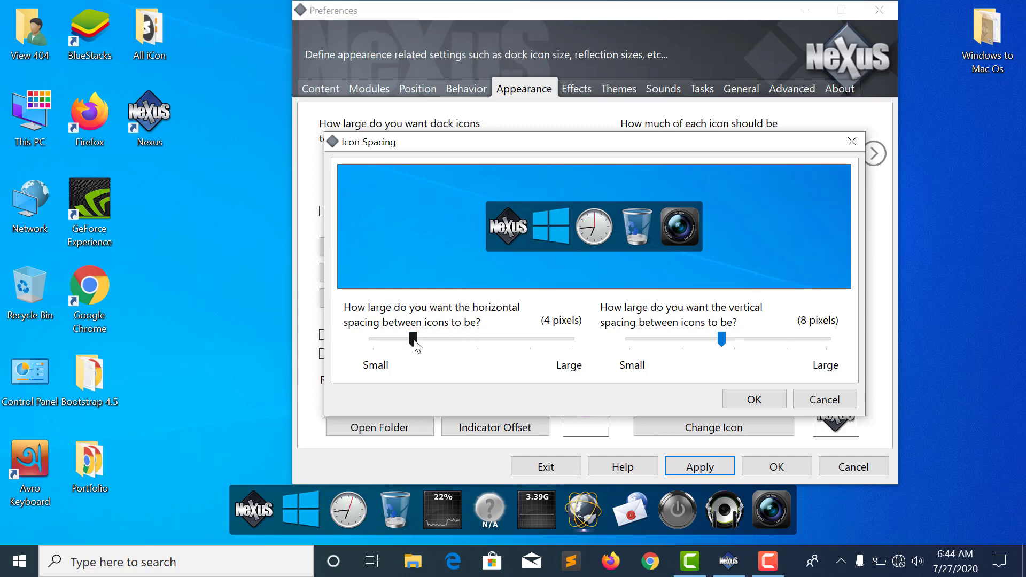
drag(414, 342, 472, 357)
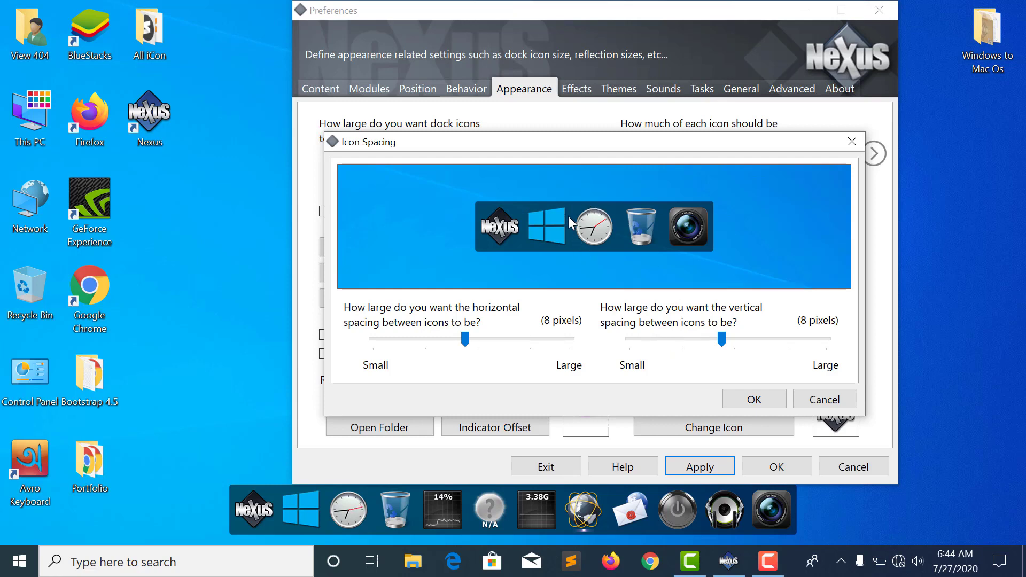
mouse_move(721, 341)
mouse_down()
mouse_move(659, 350)
mouse_move(813, 340)
mouse_move(724, 345)
mouse_up()
click(746, 401)
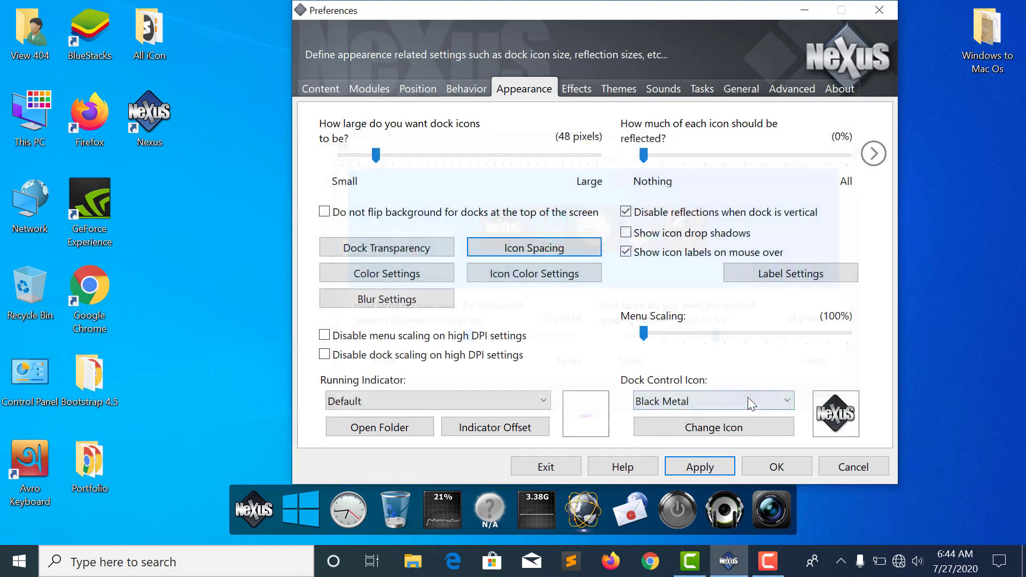
Step: Look through the dock color, icon color and blur settings, closing each without changes
click(379, 276)
click(790, 113)
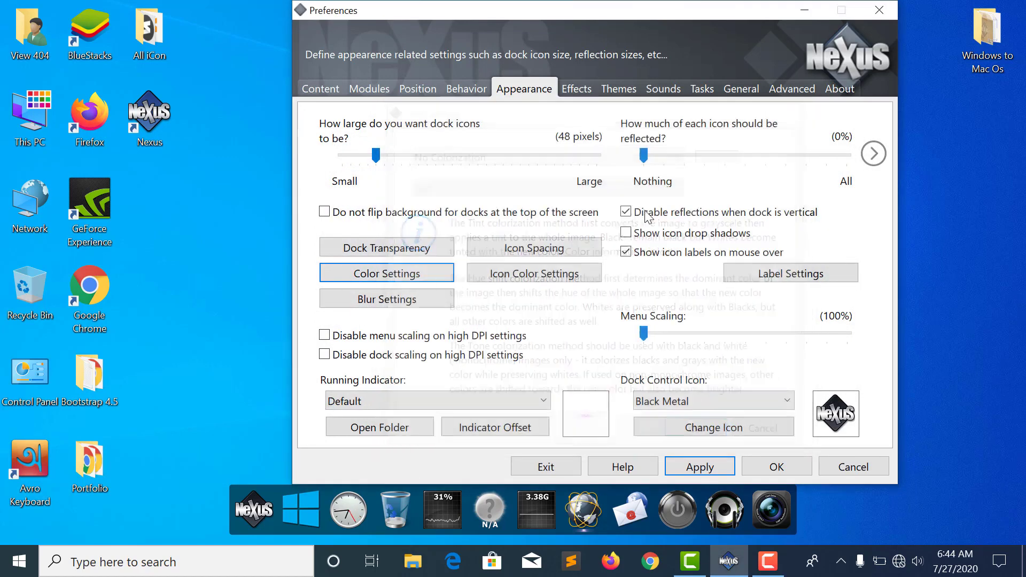
click(555, 272)
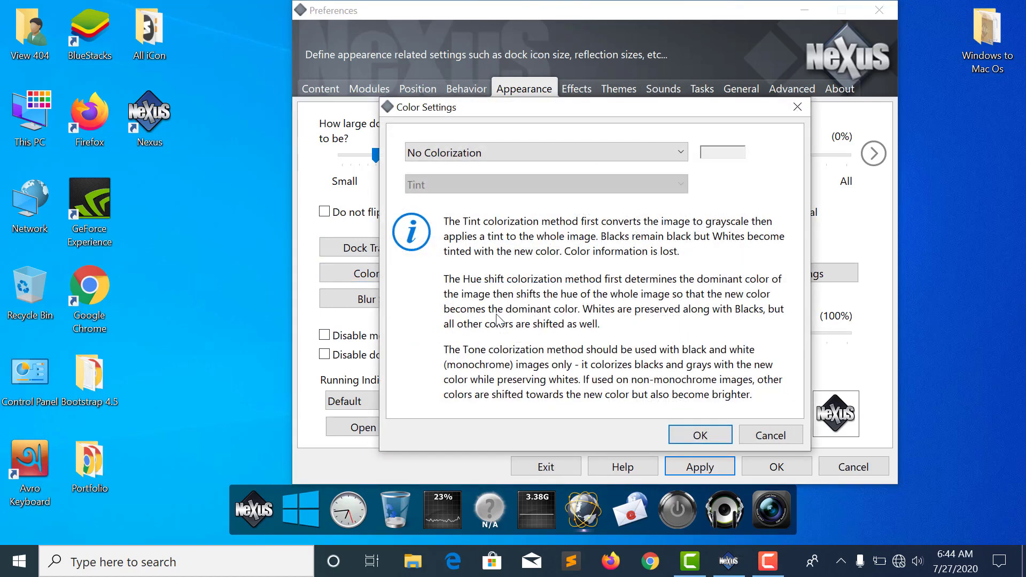
click(797, 107)
click(374, 299)
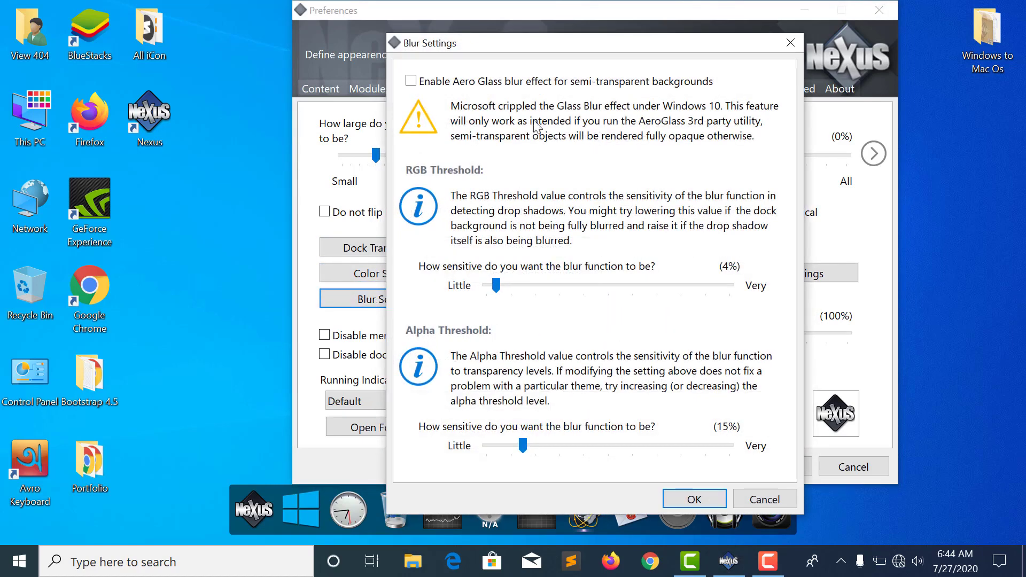
click(792, 43)
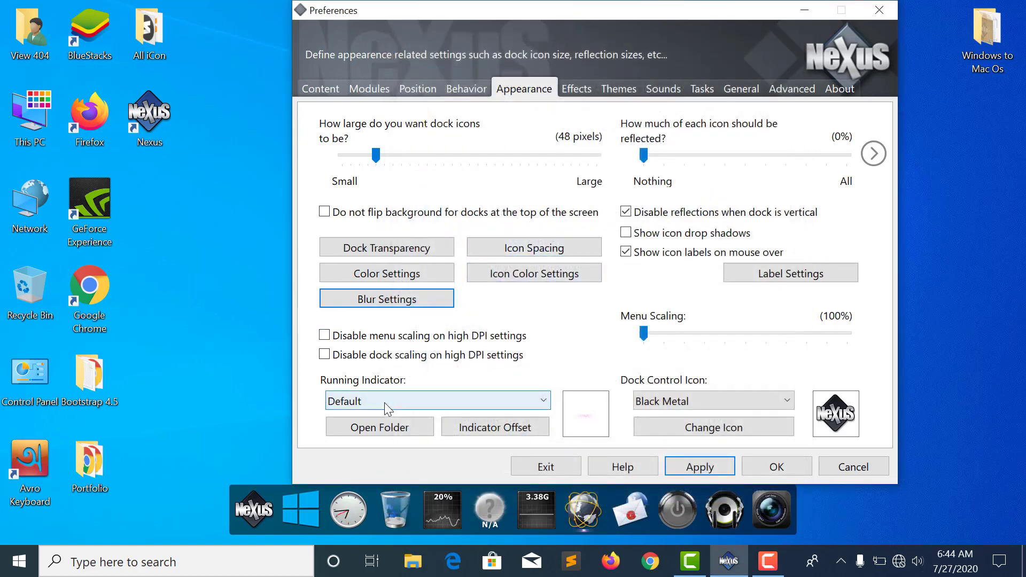
Step: Try the Gloss Circle Lime running indicator, and choose Gloss Triangle Snake instead
click(340, 409)
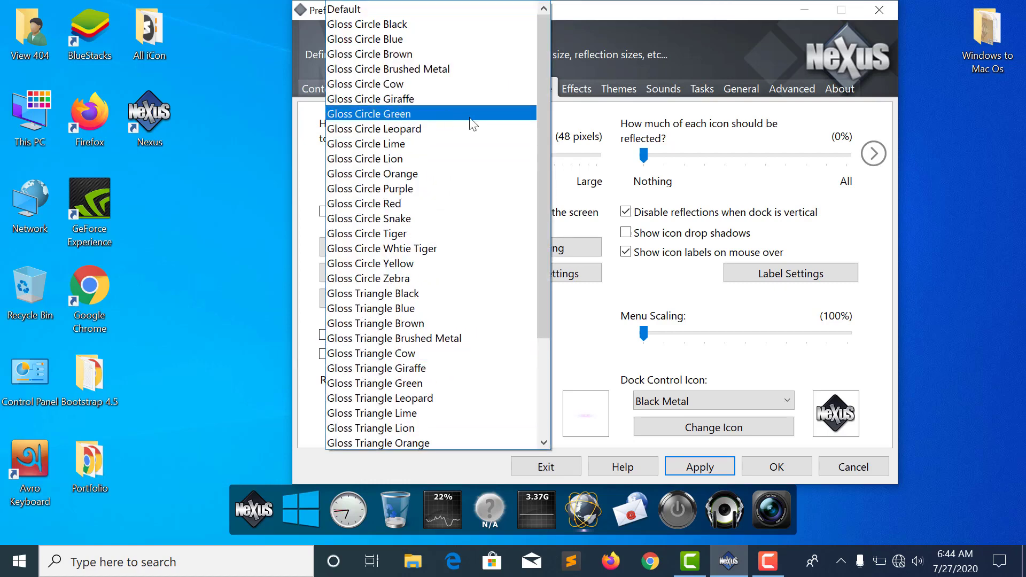
click(417, 152)
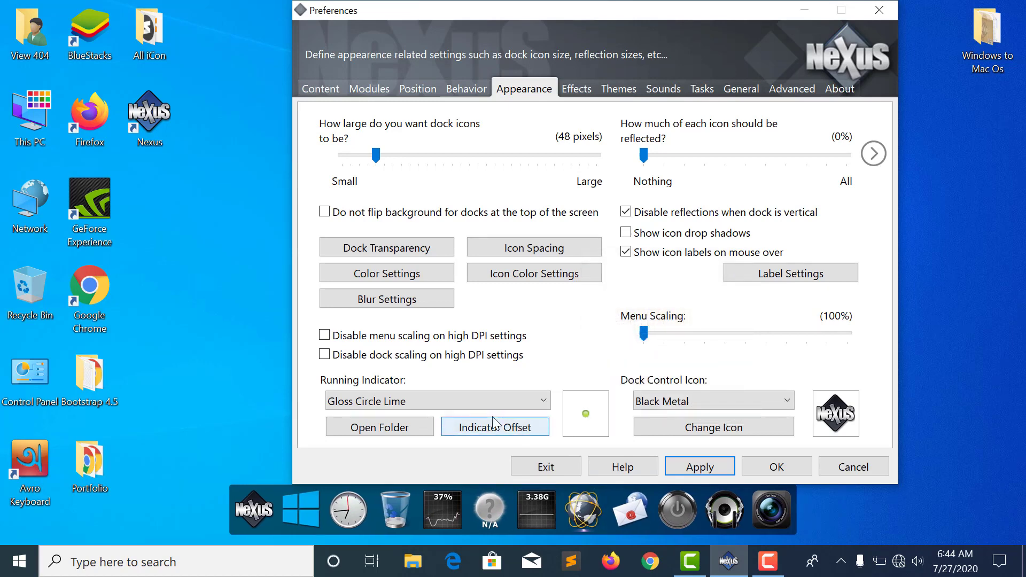
click(438, 400)
click(428, 414)
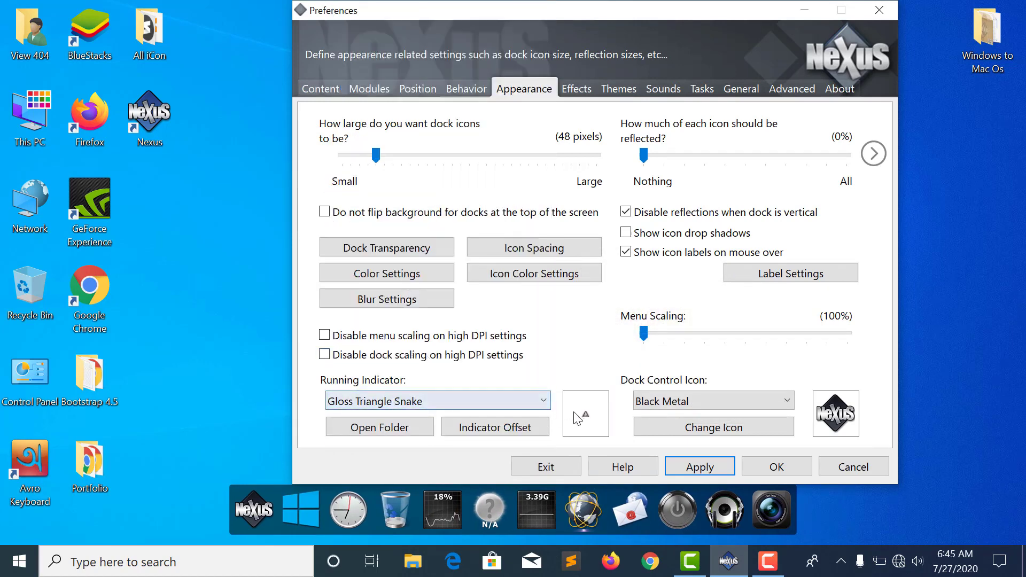
Step: Compare the Black Green and Blue Metal dock control icons, choose Black Green, and apply the changes
click(751, 402)
click(677, 437)
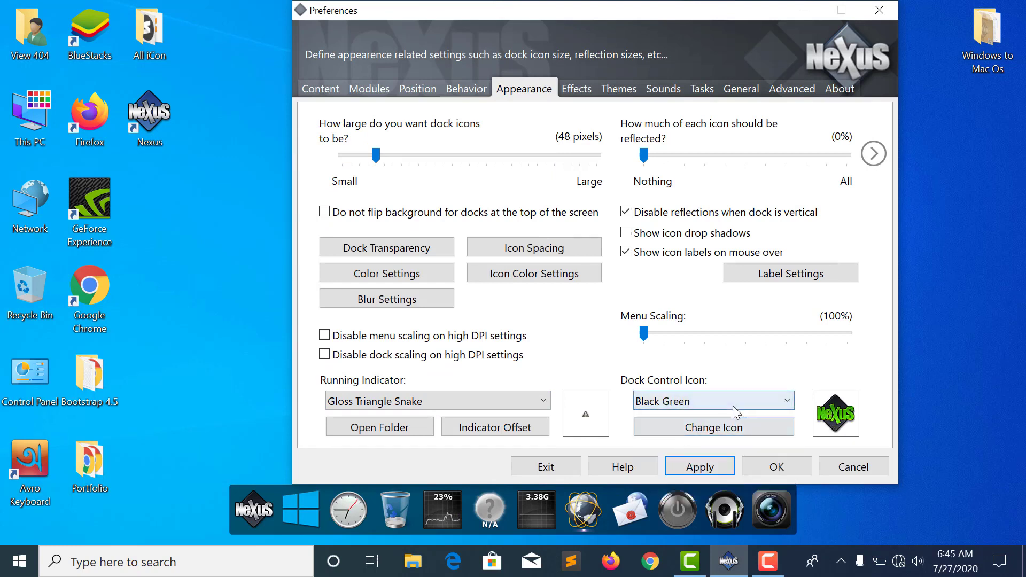
click(678, 407)
click(687, 464)
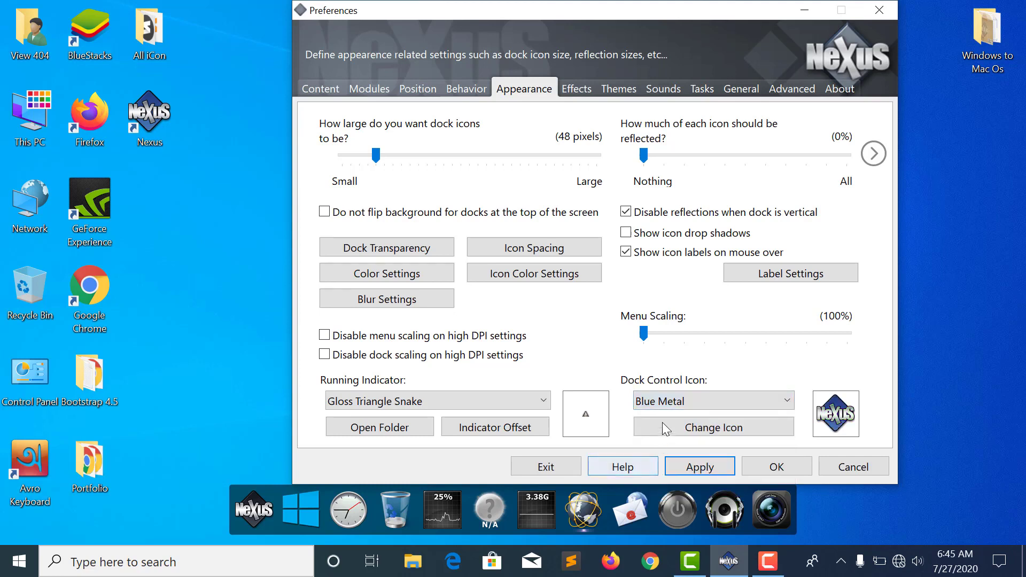
click(678, 402)
click(684, 433)
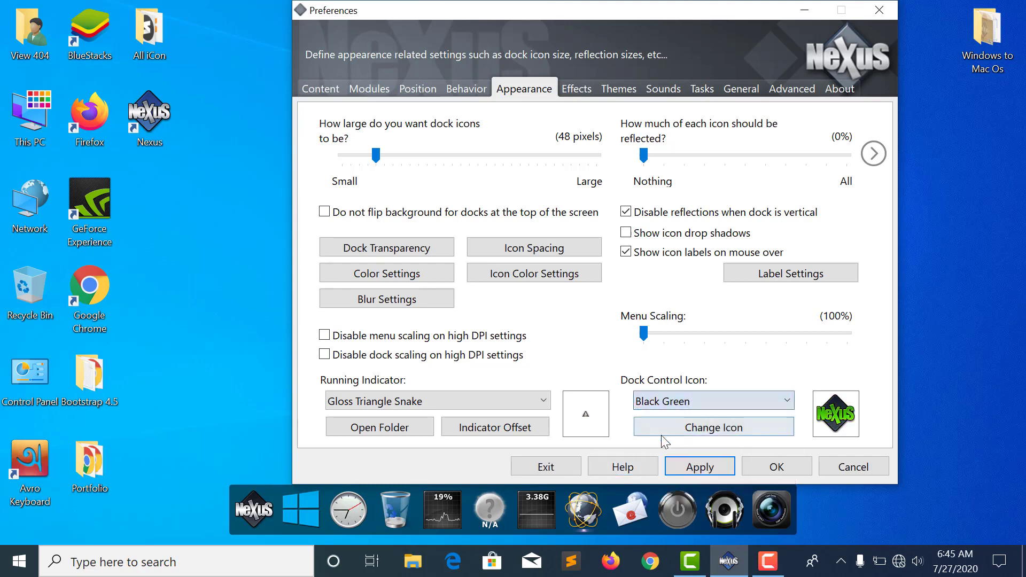
click(698, 473)
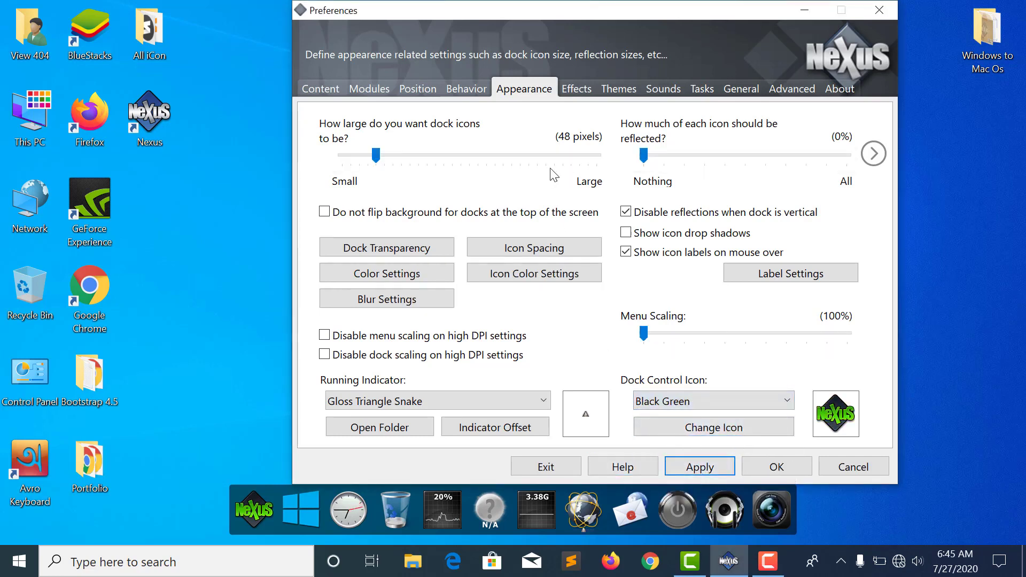
Step: View the dock's effect settings, and permanently remove the RAM meter from the dock
click(576, 91)
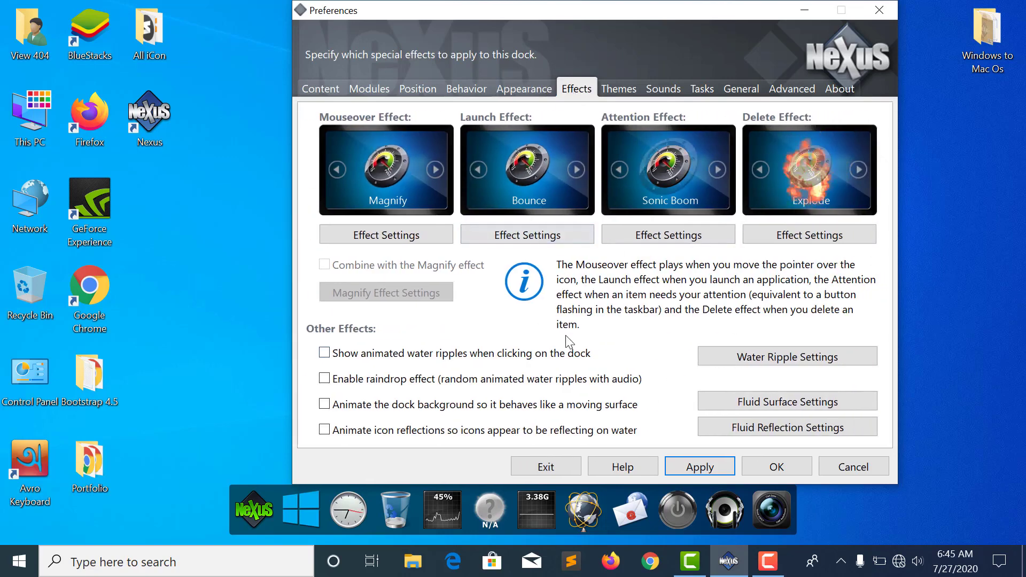
right_click(531, 506)
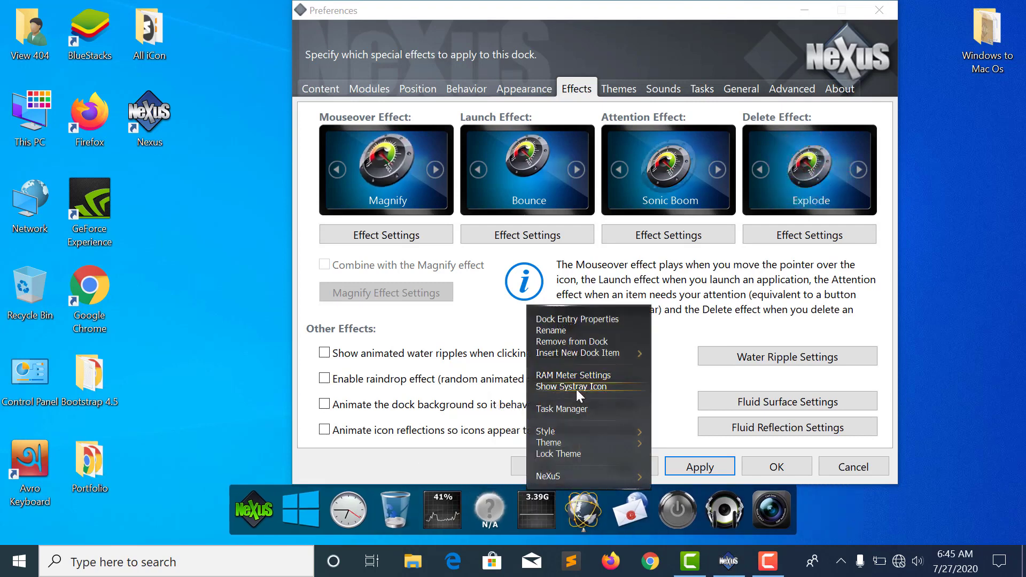
click(572, 342)
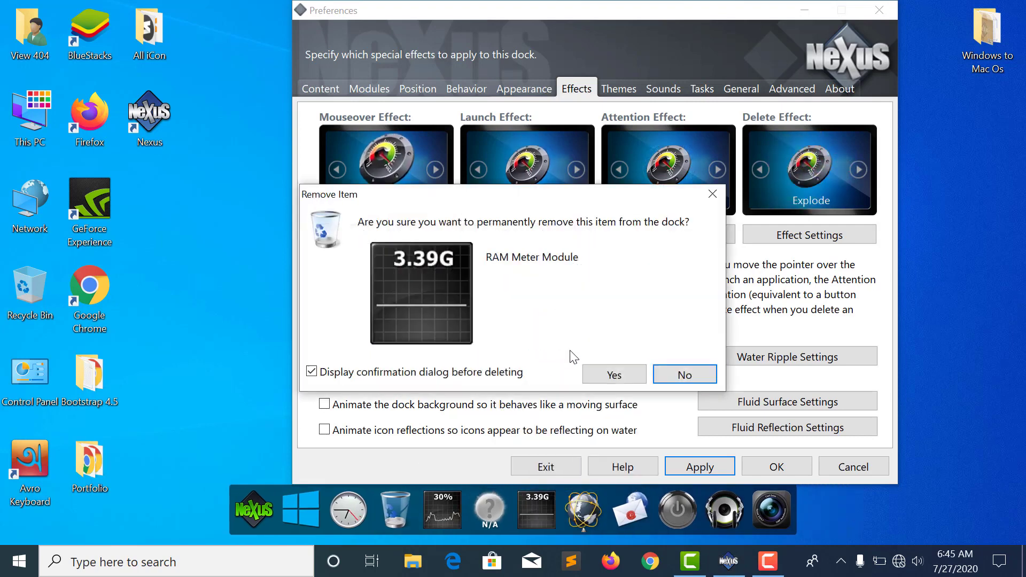
click(614, 374)
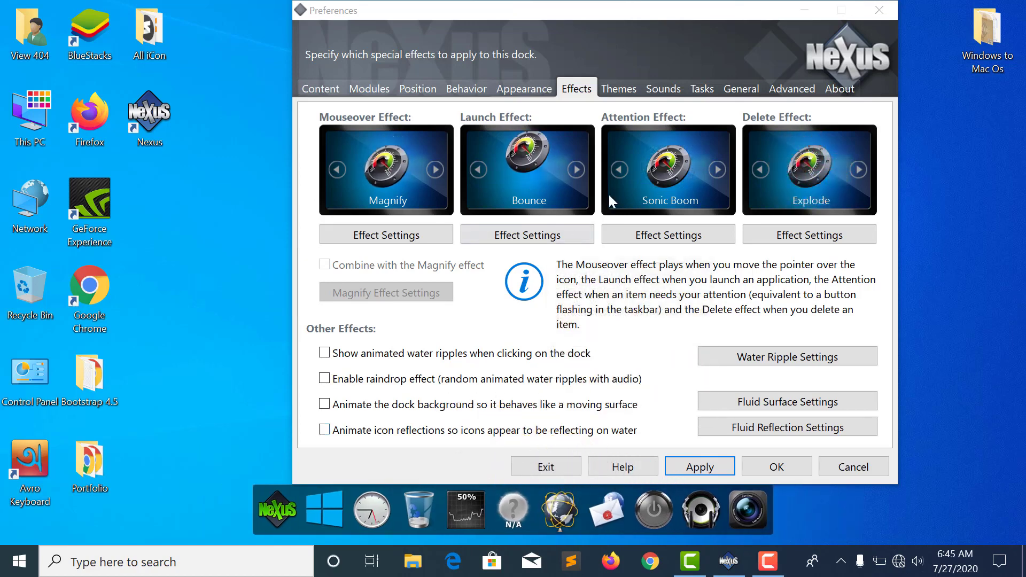
Step: Preview the White Metal, White and SDVZ4 dock themes, and reselect Windows10Nx
click(618, 90)
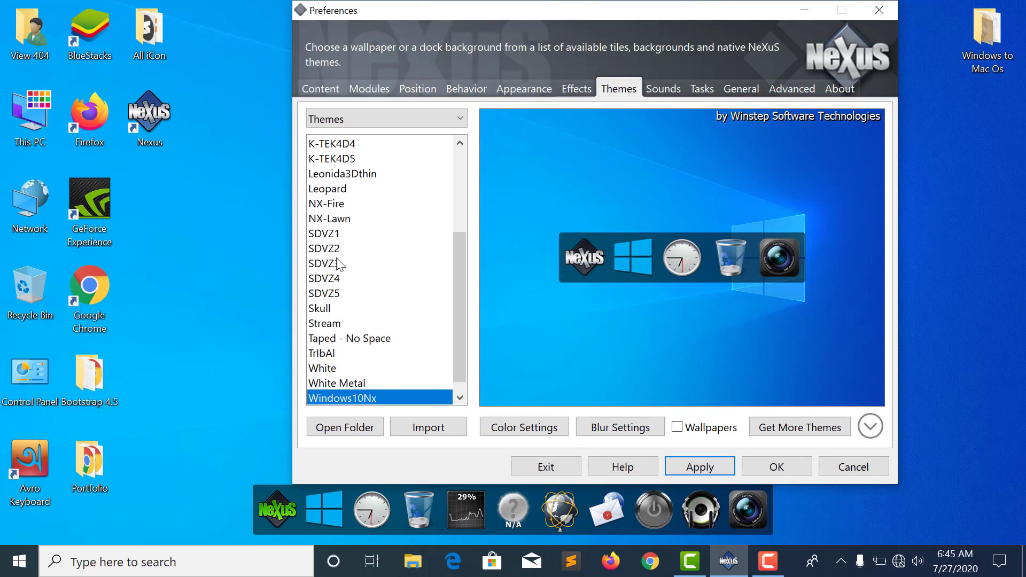
click(335, 383)
click(337, 368)
click(355, 280)
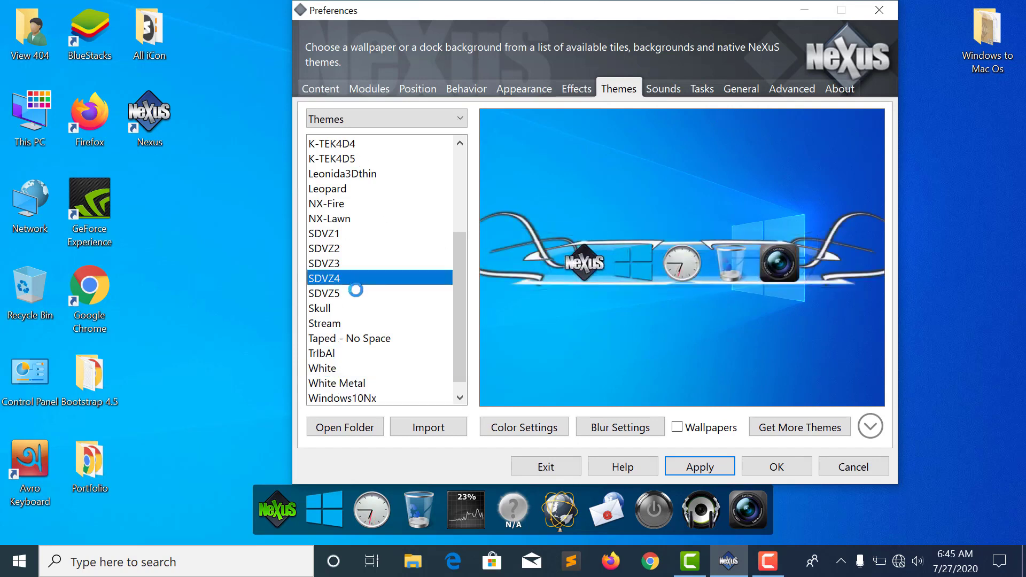
click(360, 398)
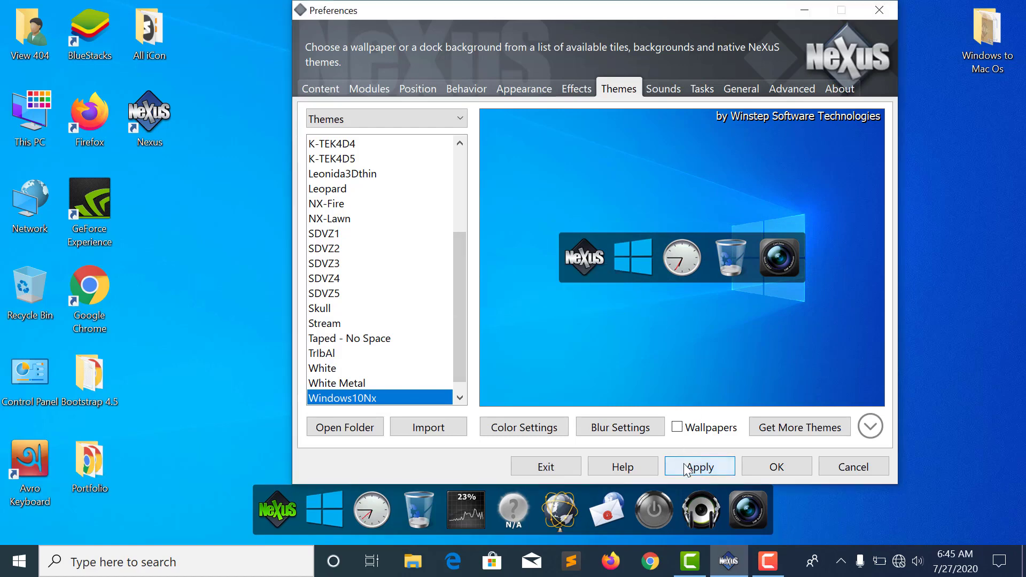
Step: Review the sound, task, general, advanced and program information settings, and close the preferences by accepting them
click(659, 87)
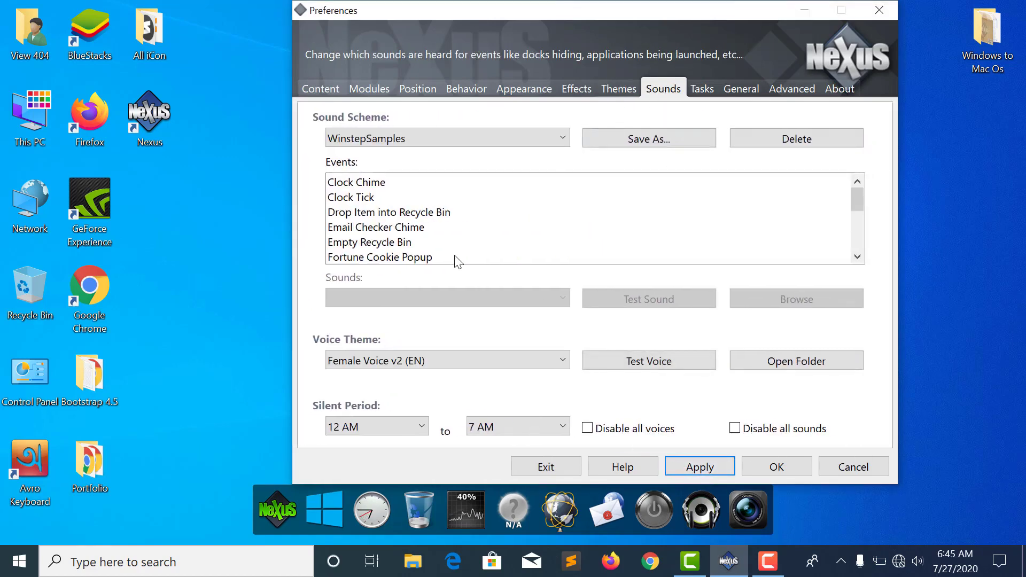
click(702, 90)
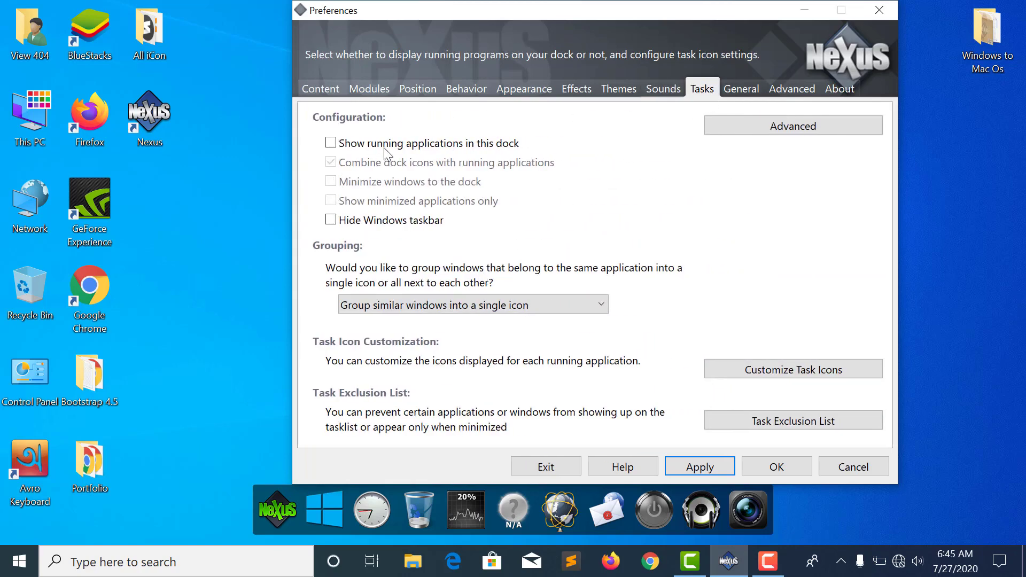
click(742, 89)
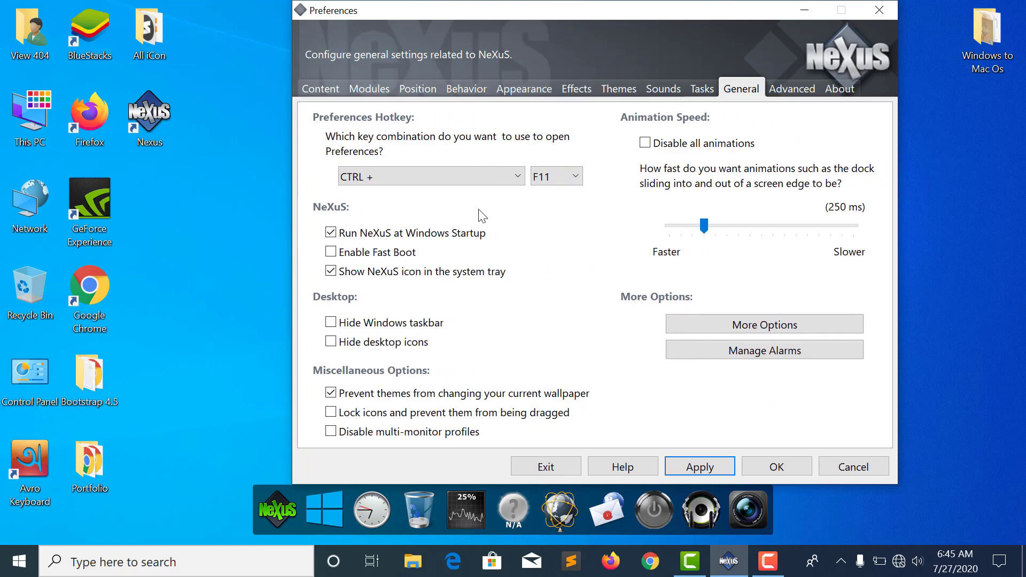
click(785, 90)
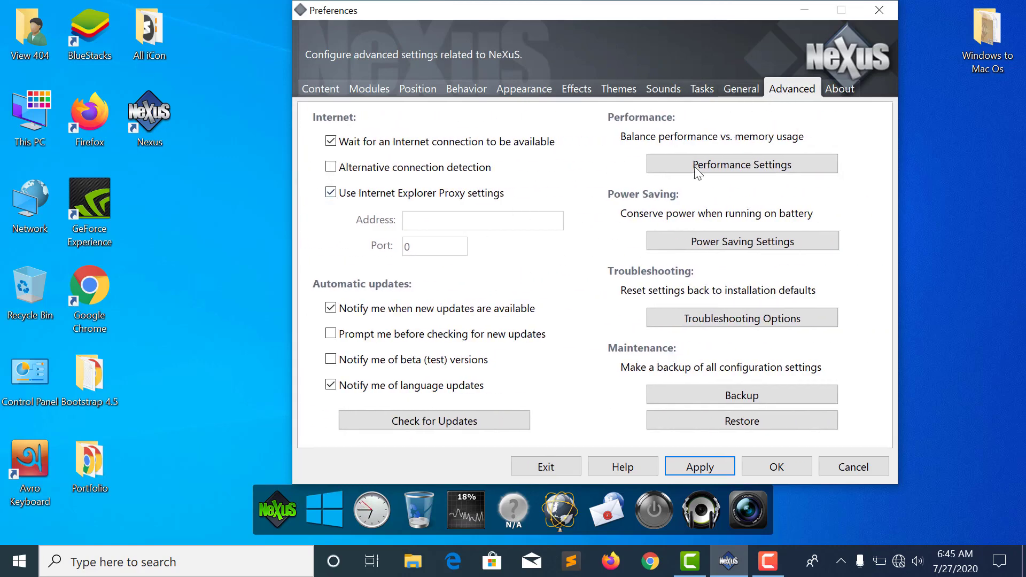
click(832, 92)
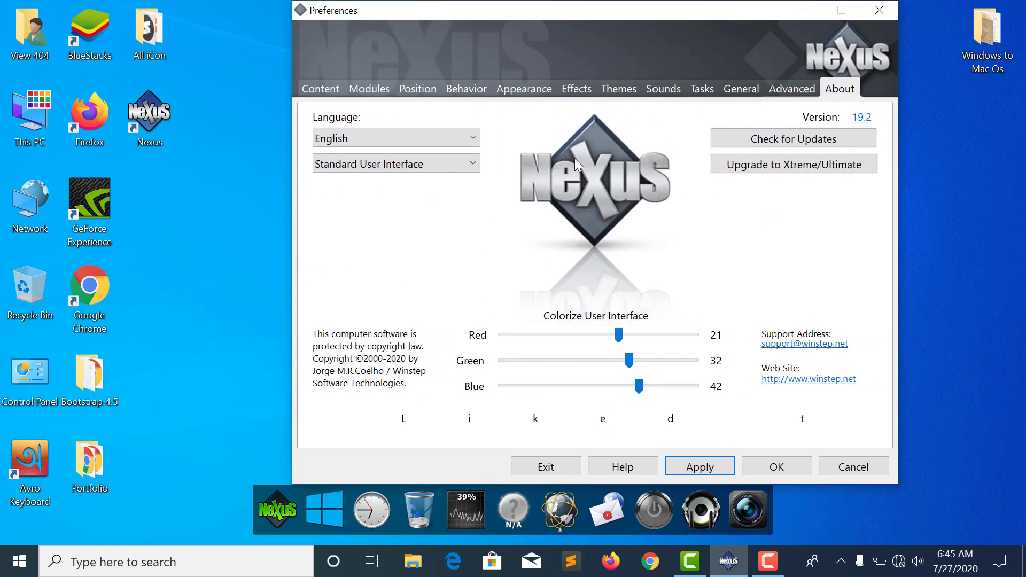
click(743, 89)
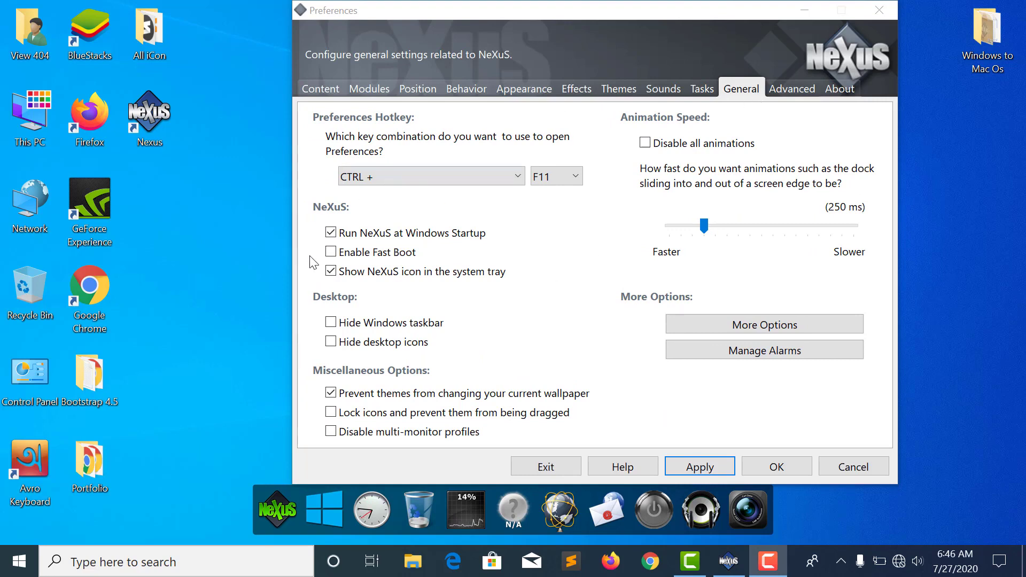
click(787, 470)
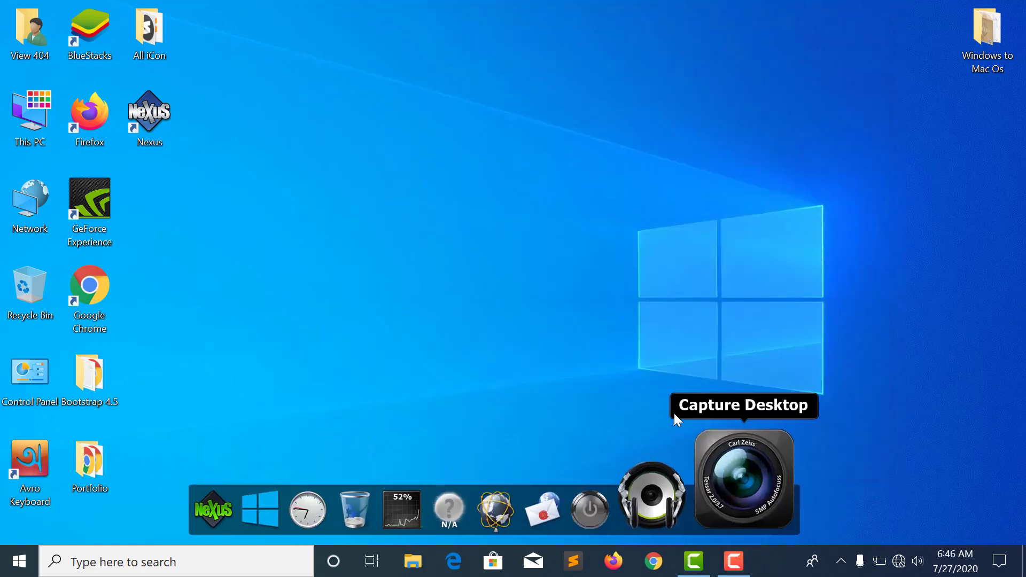
right_click(750, 504)
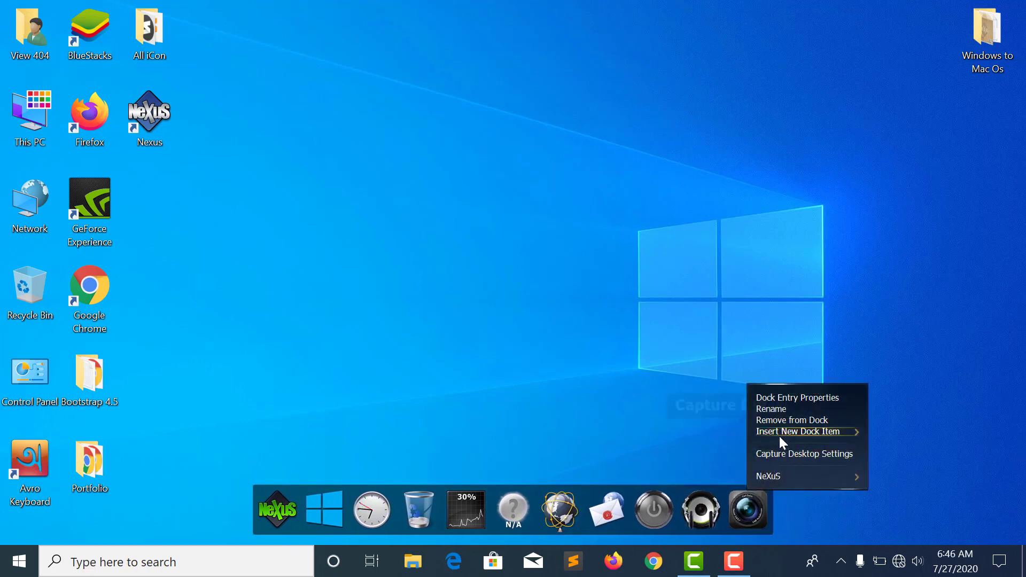
right_click(695, 379)
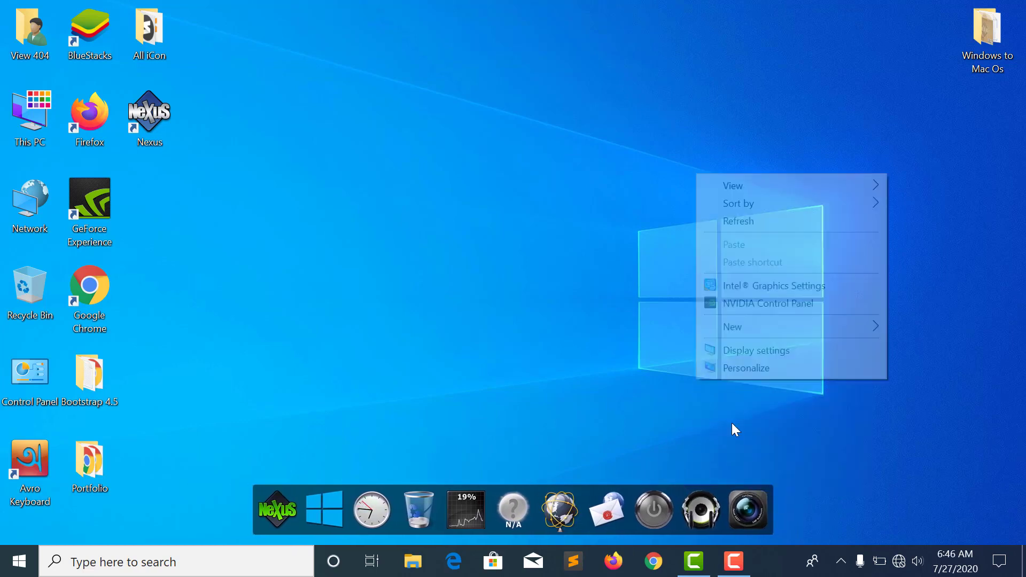
click(736, 223)
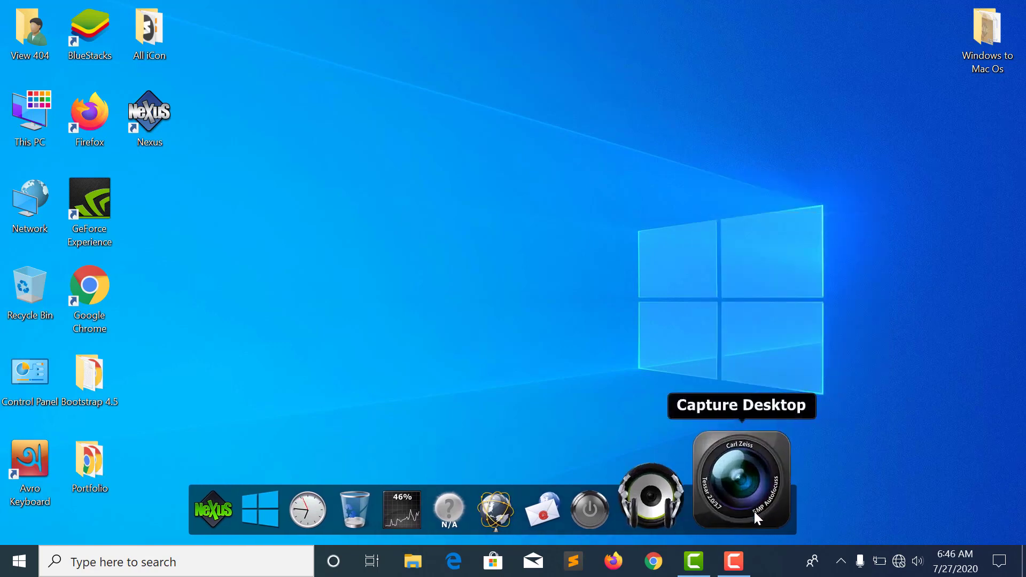
Step: Permanently remove the Capture Desktop item from the dock
right_click(754, 511)
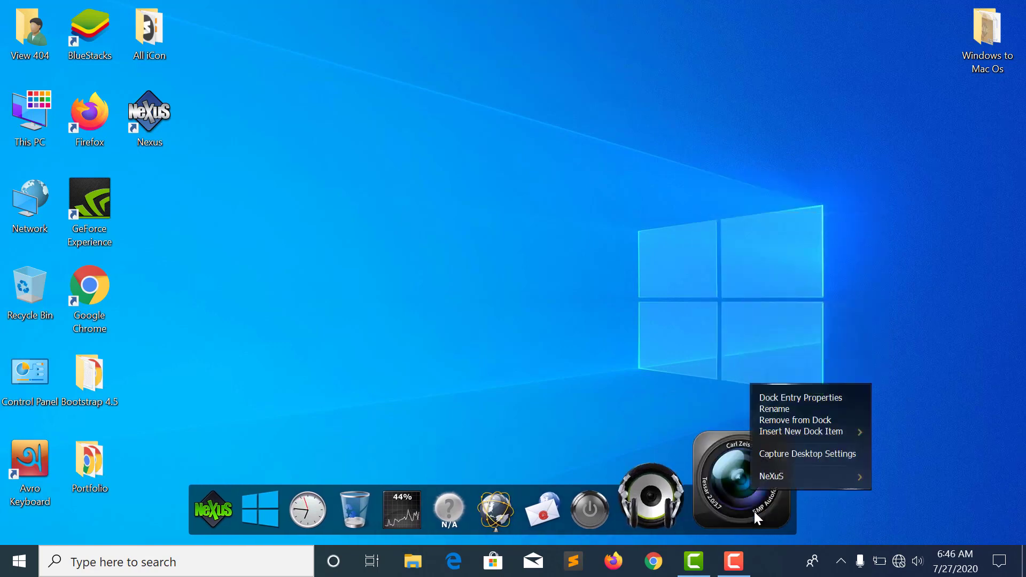
click(768, 420)
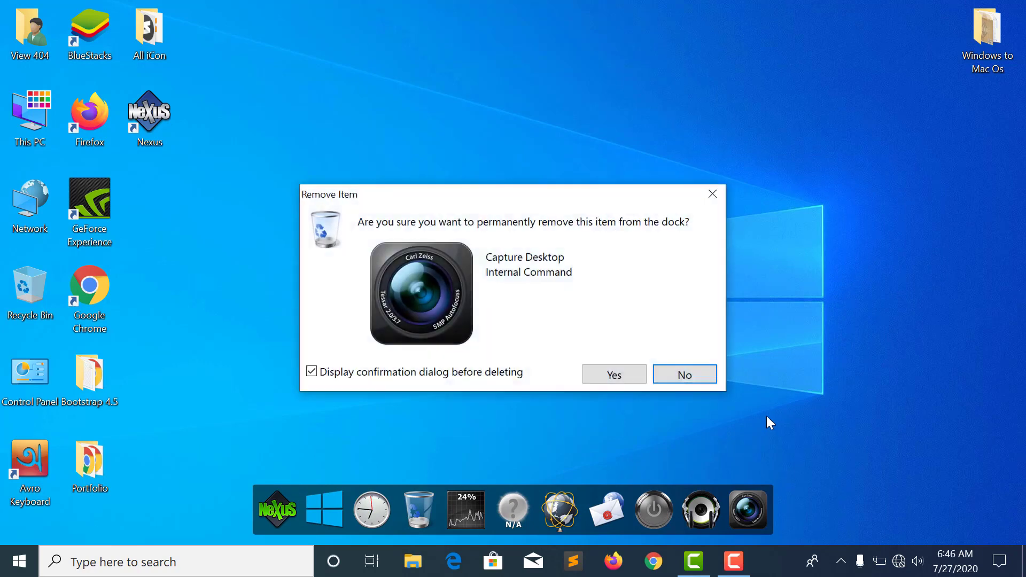
click(615, 376)
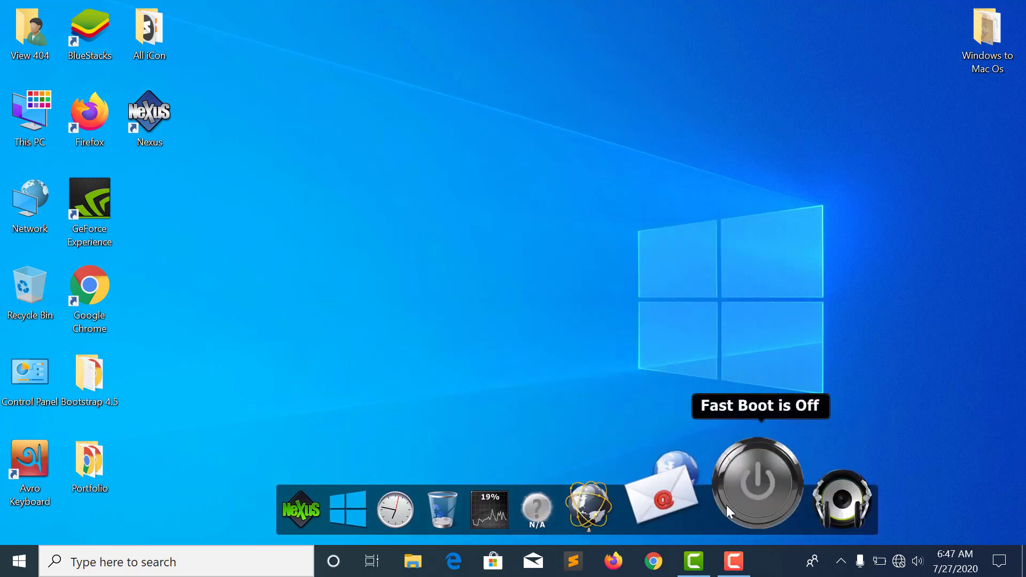
Step: Remove the Fast Boot item and all other dock items except NeXuS, Start Menu and Recycler, and refresh the desktop
right_click(728, 495)
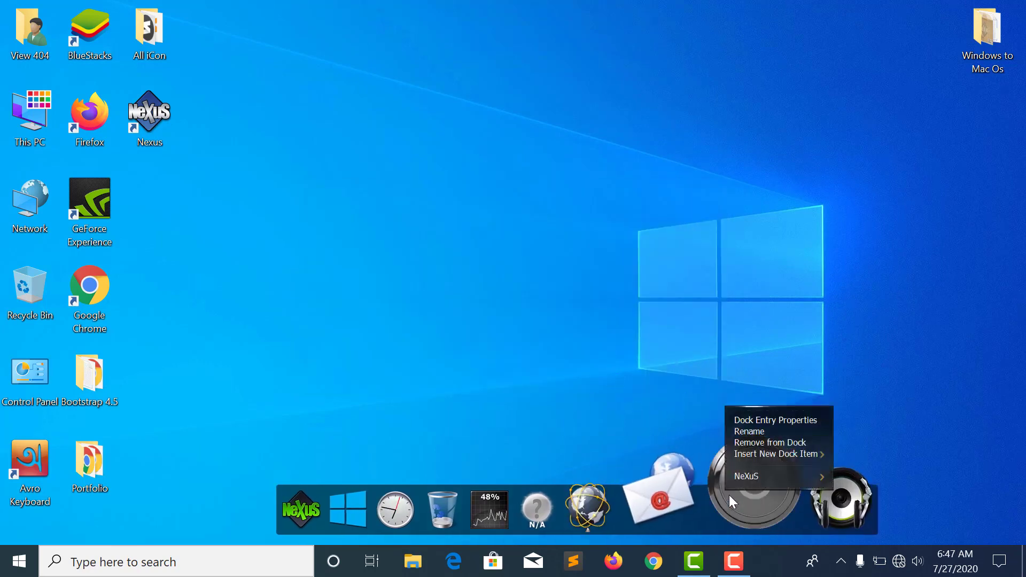
click(748, 442)
click(619, 376)
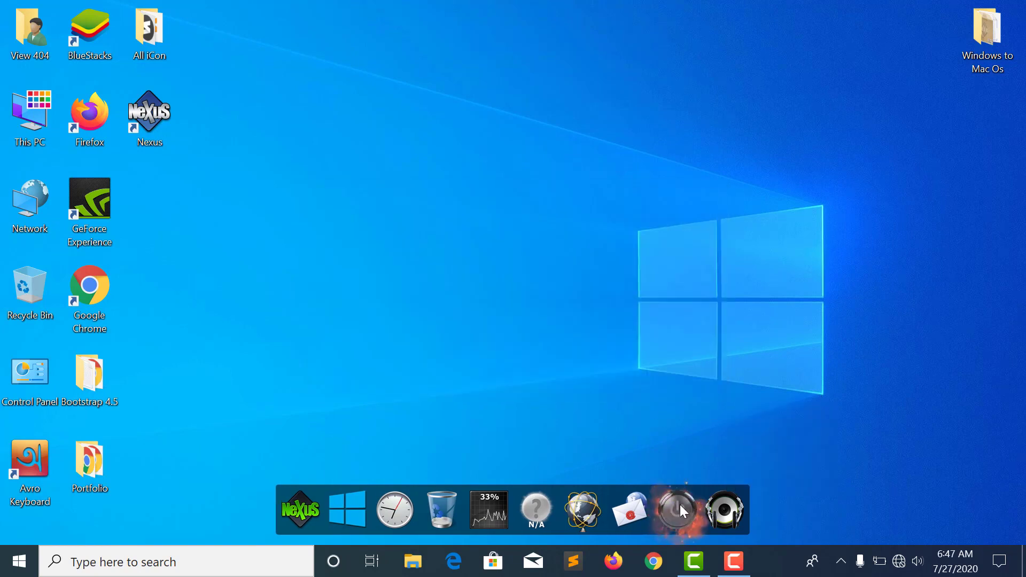
right_click(673, 500)
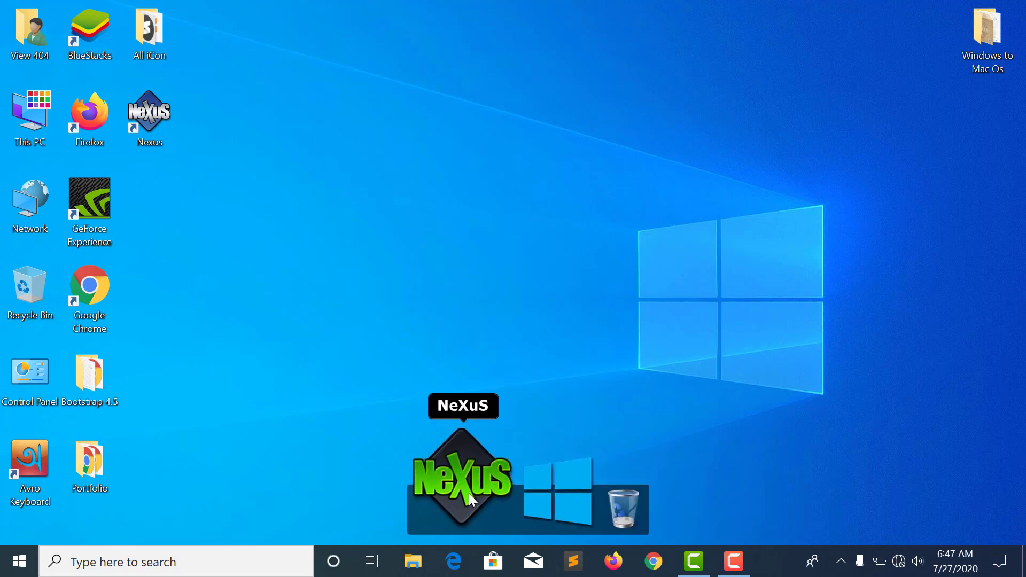
mouse_move(469, 492)
right_click(479, 208)
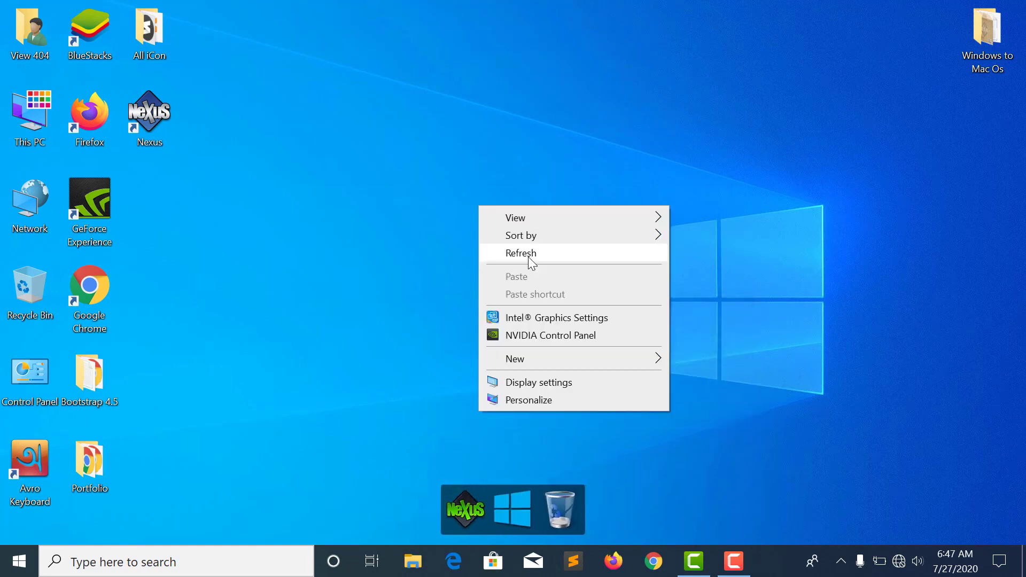
click(529, 256)
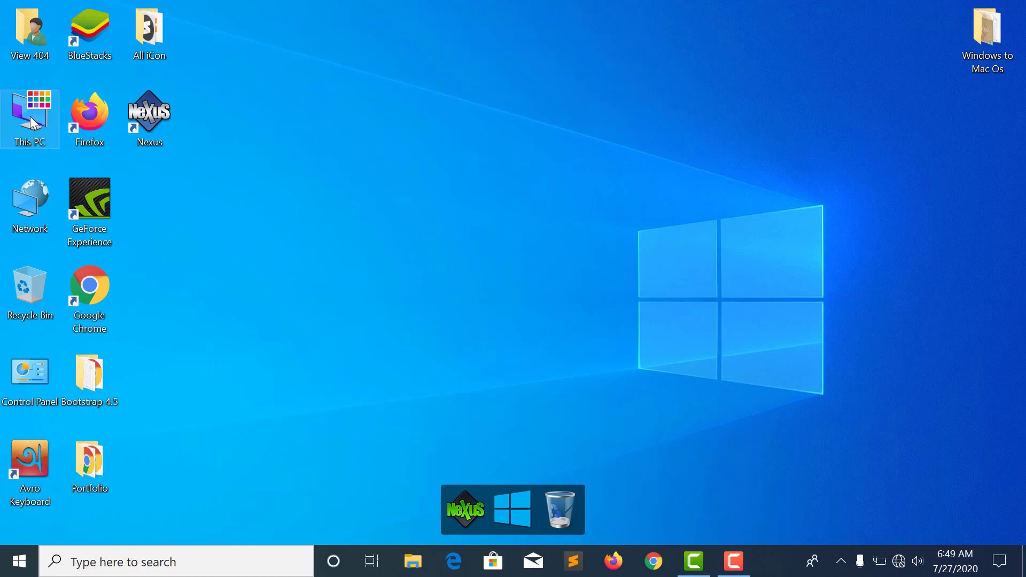
Step: Try to add This PC from the desktop to the dock, and refresh the desktop
drag(32, 122, 437, 366)
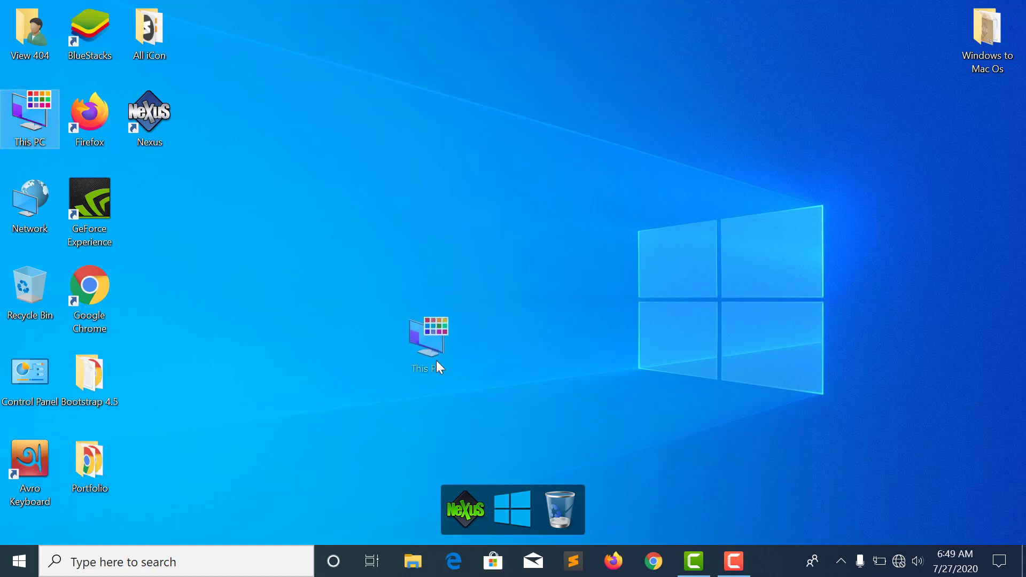
drag(479, 473, 54, 135)
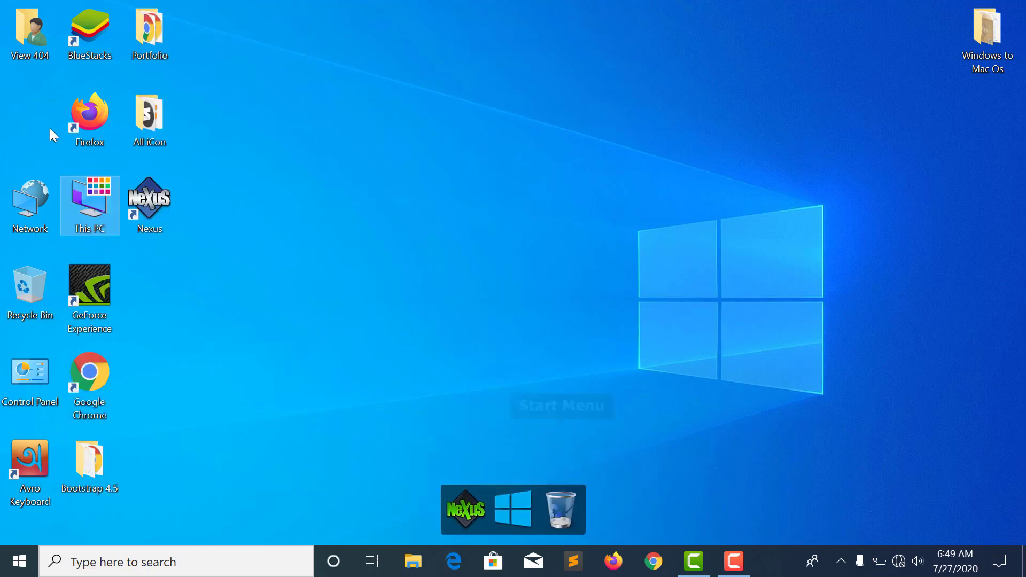
right_click(300, 203)
click(351, 246)
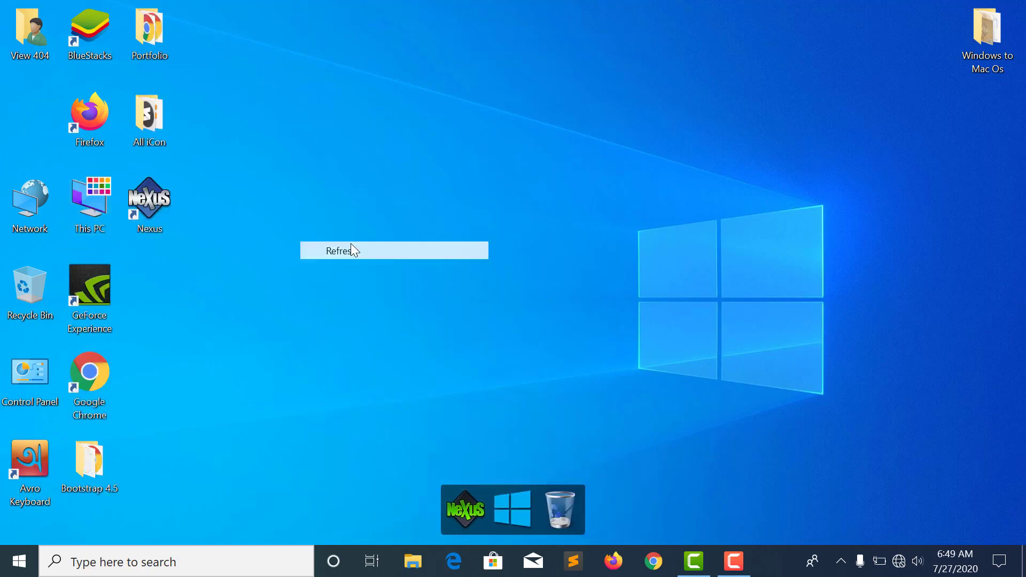
Step: Unlock the dock's icons
right_click(472, 496)
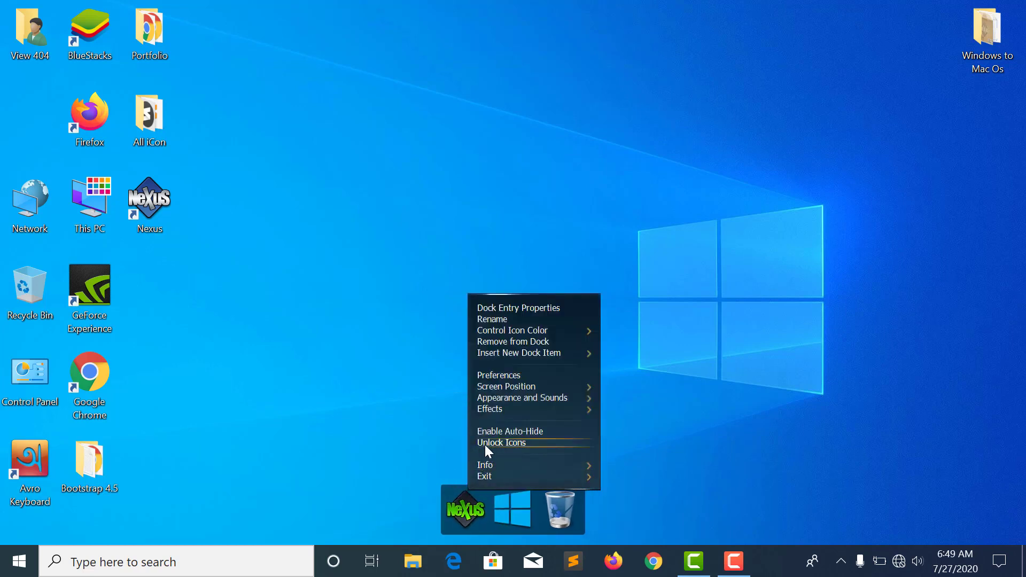
click(510, 443)
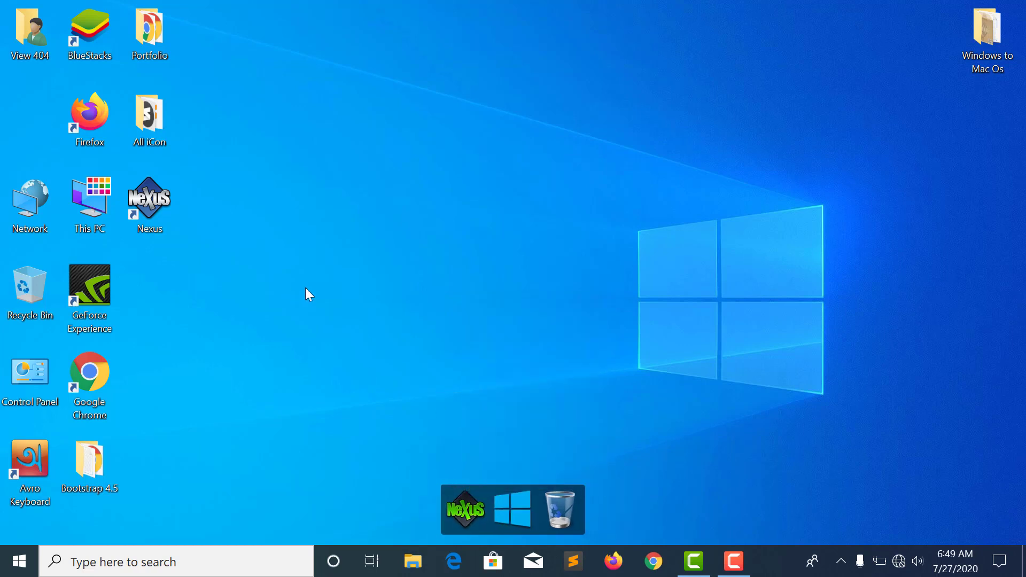
right_click(466, 492)
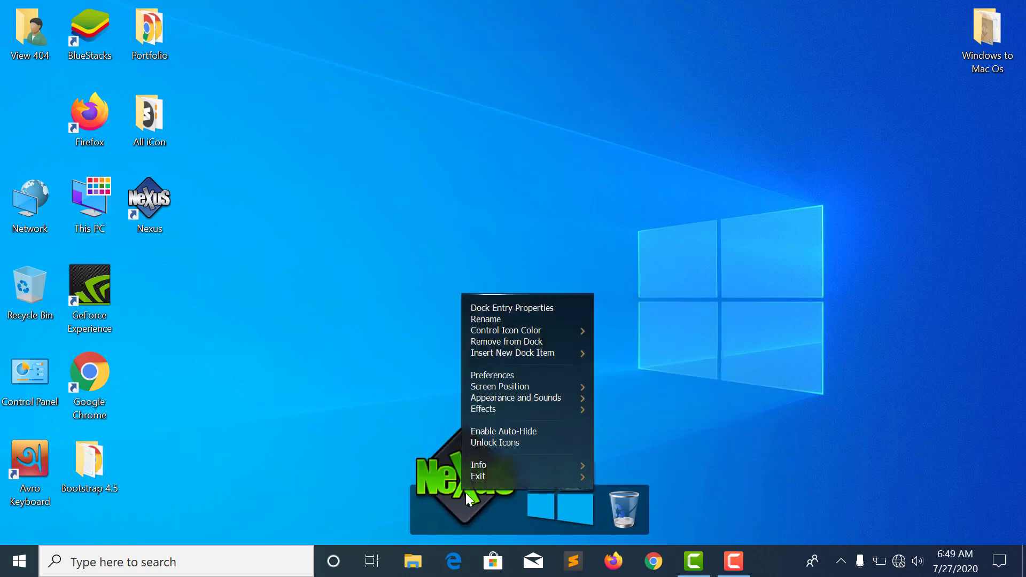
click(512, 444)
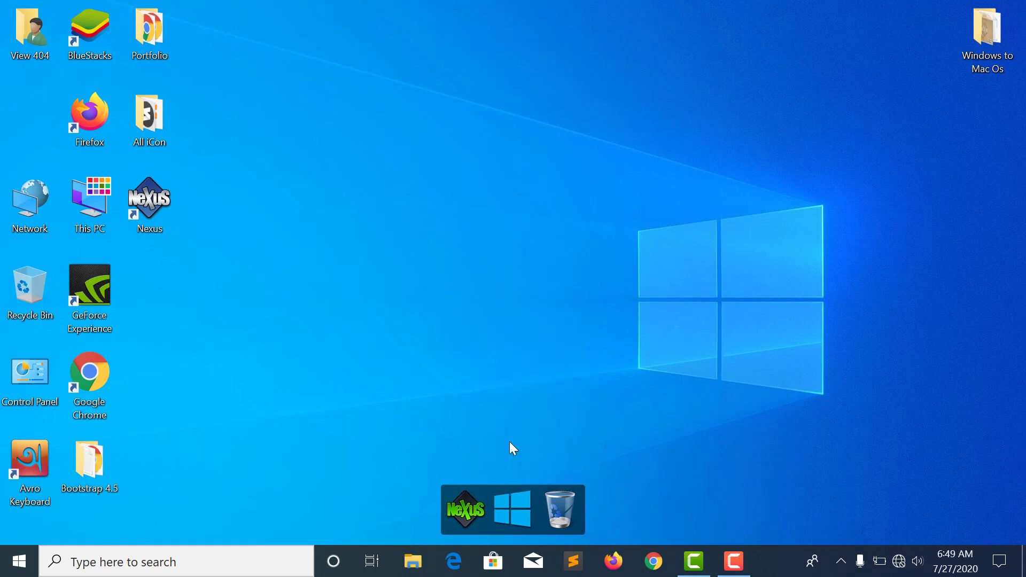
Step: Add the desktop icons This PC, Firefox, Google Chrome and BlueStacks to the dock, in that order after NeXuS
drag(100, 198, 495, 497)
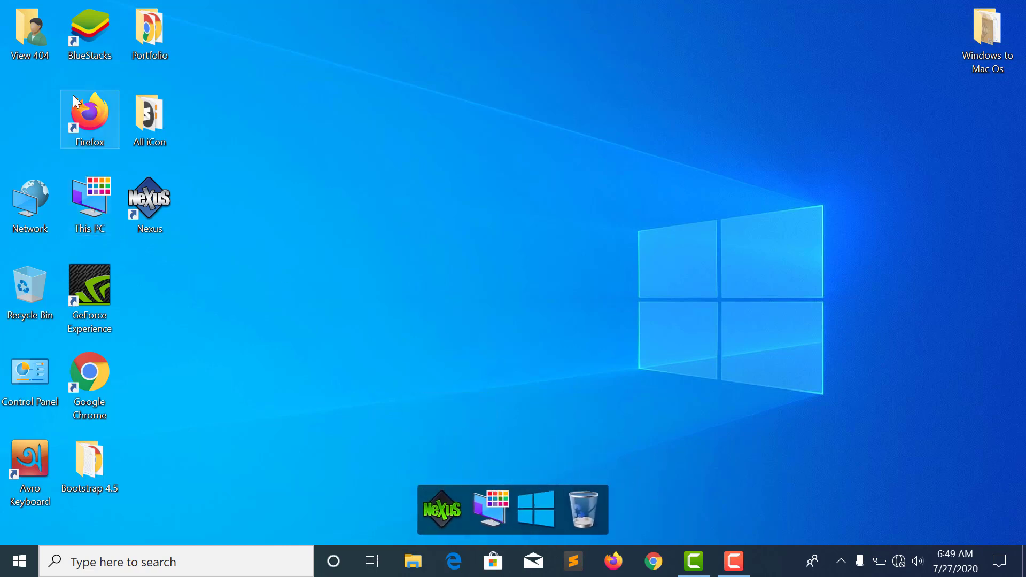
drag(89, 123, 523, 498)
drag(89, 374, 544, 501)
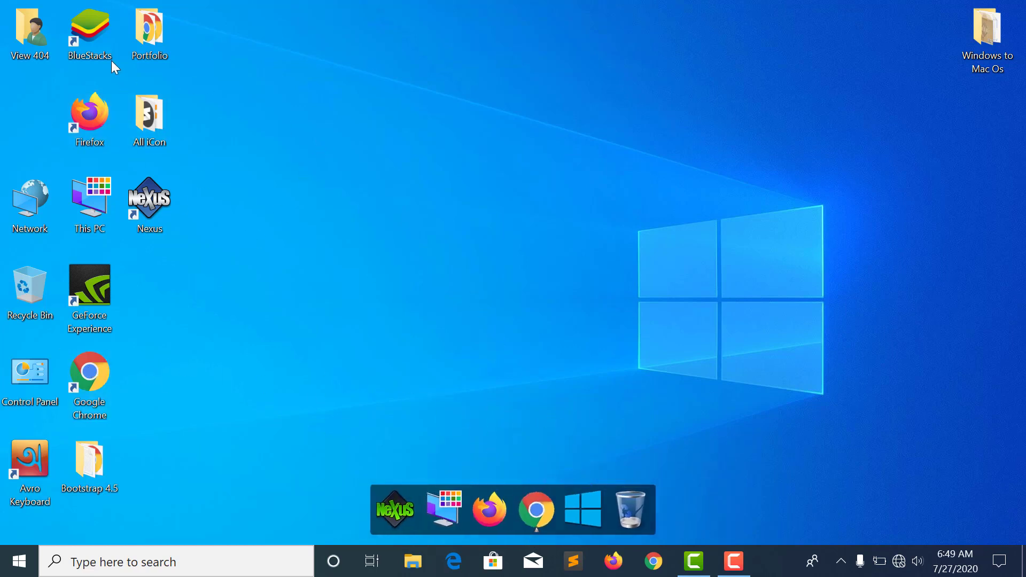
drag(111, 60, 568, 506)
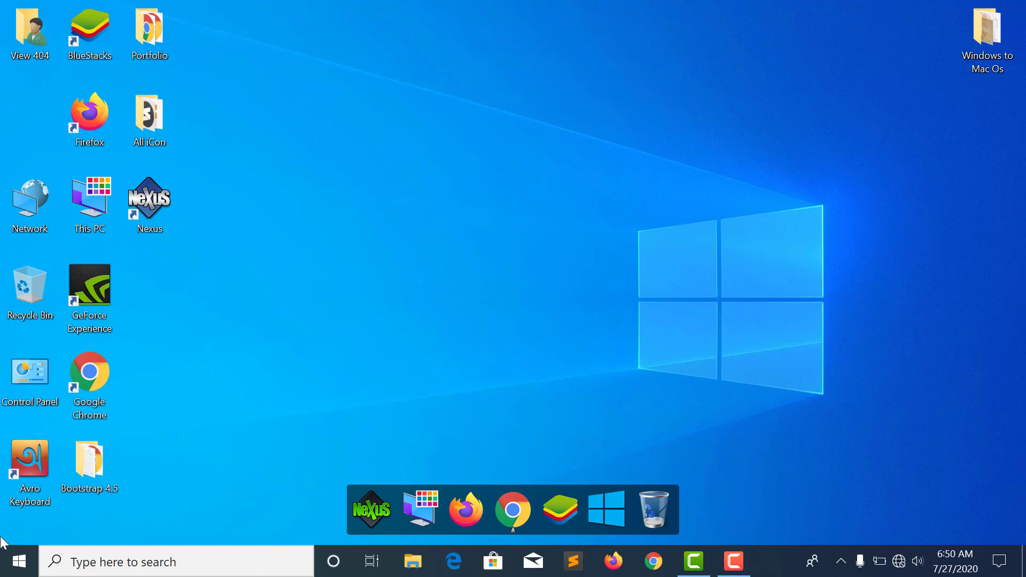
Step: Add Sublime Text 3 from the Start menu's app list to the dock, between BlueStacks and Start Menu
click(16, 560)
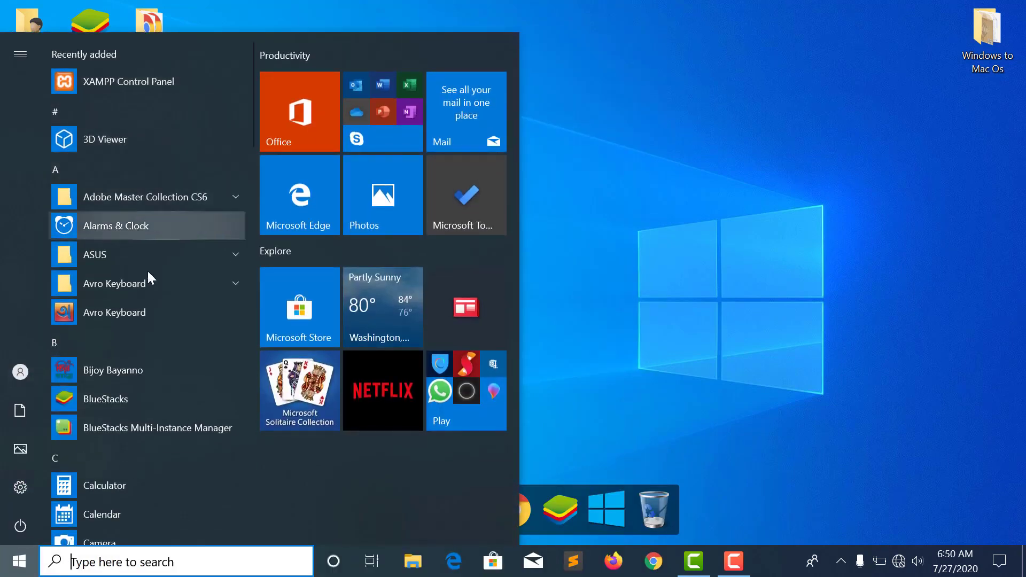
scroll(128, 335, down, 8)
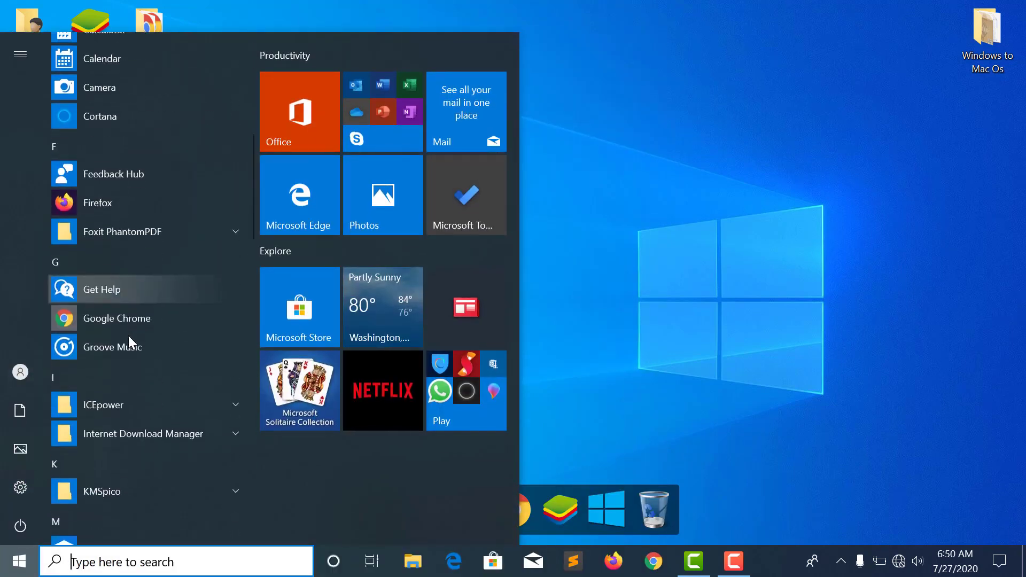
scroll(129, 338, down, 8)
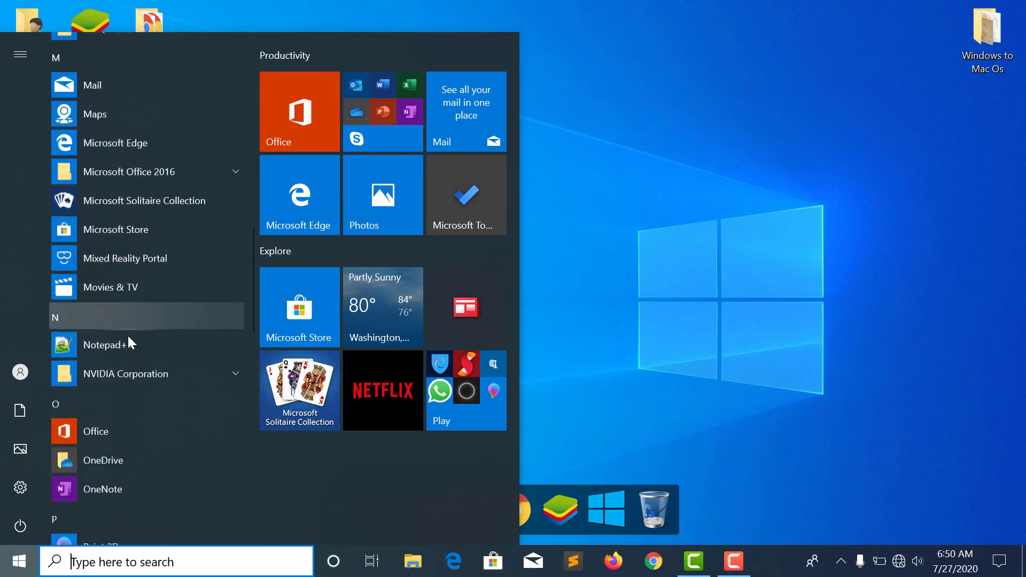
scroll(127, 335, down, 8)
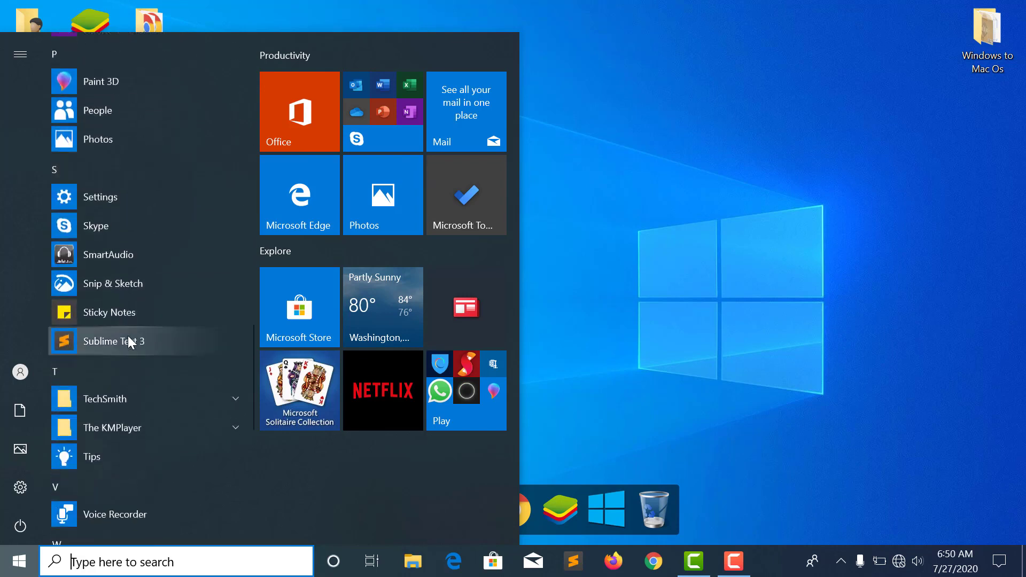
drag(128, 336, 596, 505)
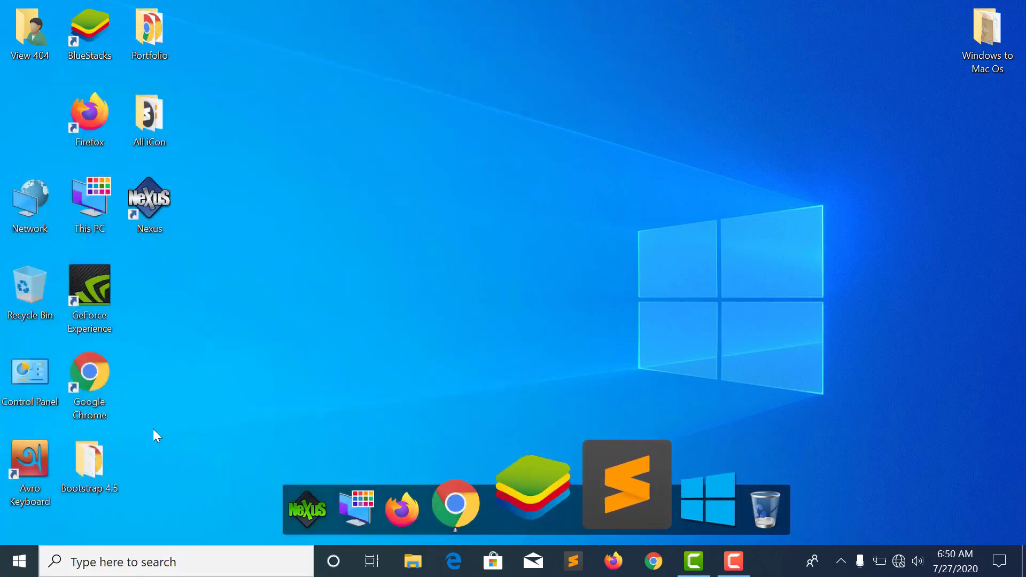
Step: Look through the full list of installed apps in the Start menu for other programs to add, and close it
click(19, 560)
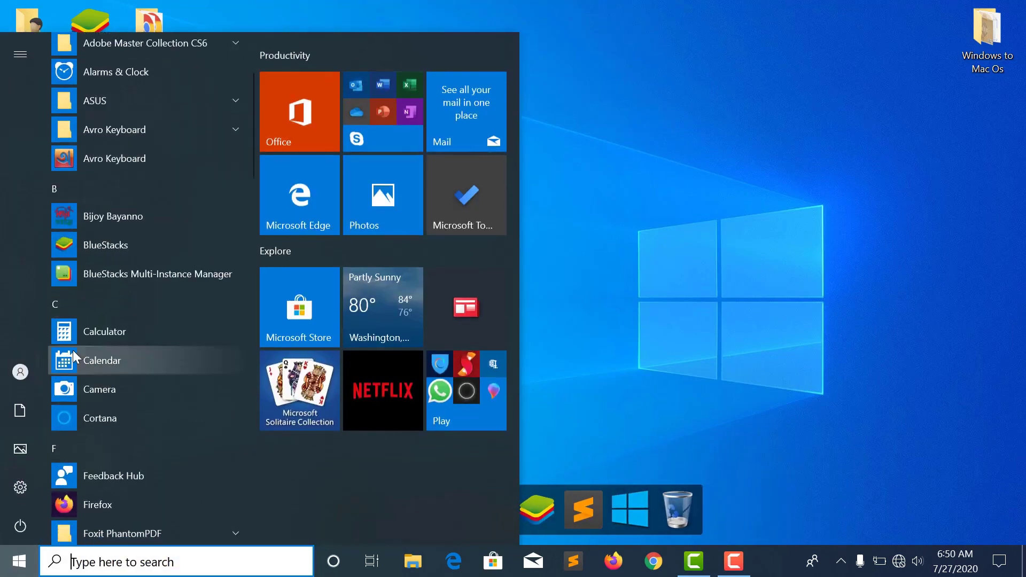
scroll(78, 347, down, 10)
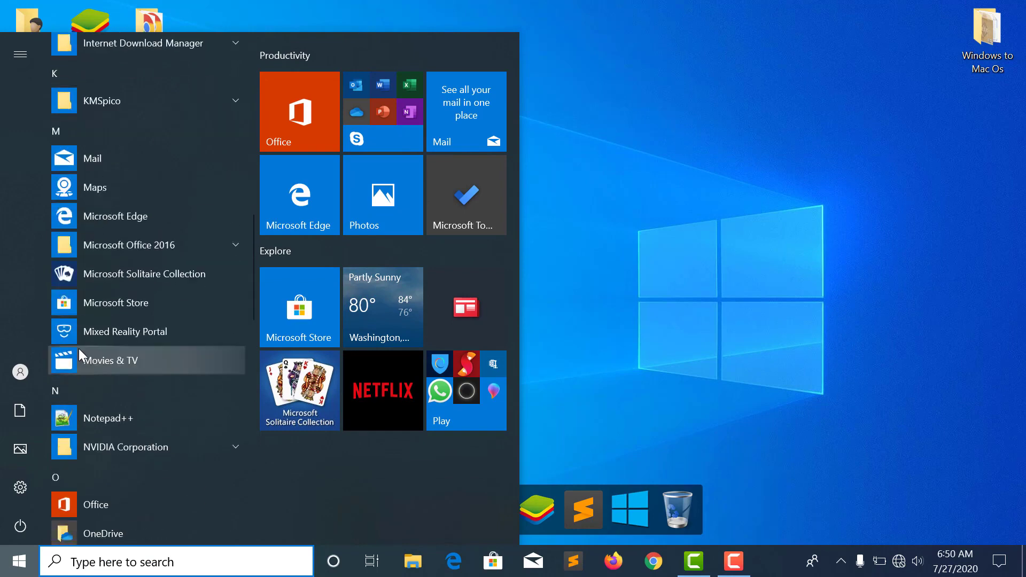
scroll(78, 348, down, 10)
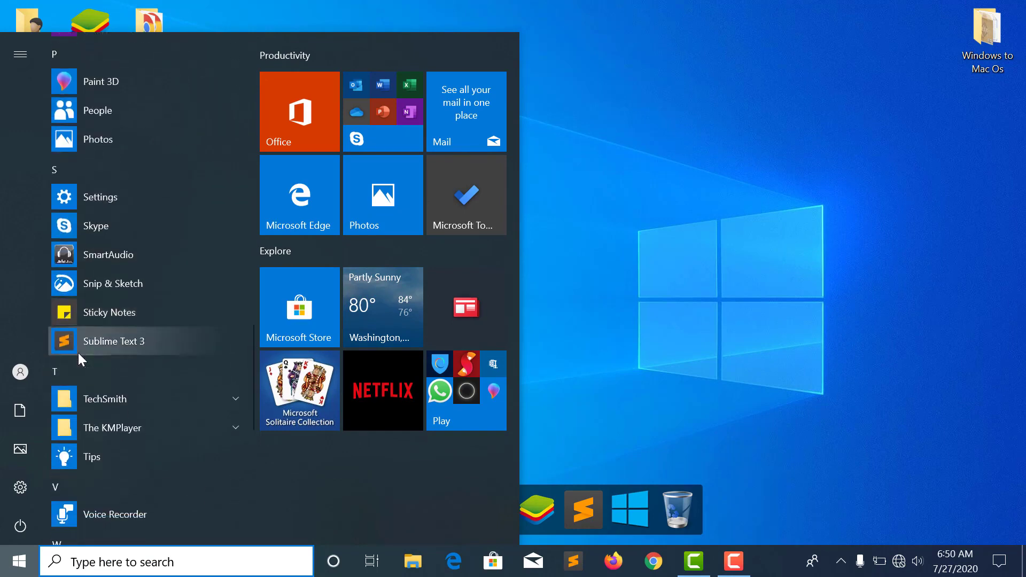
scroll(78, 355, down, 8)
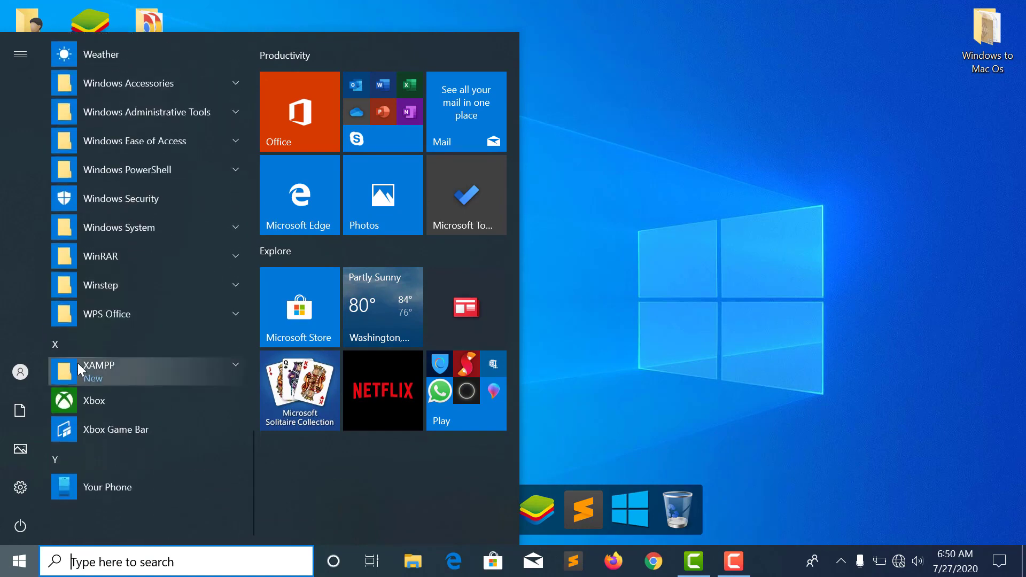
scroll(78, 364, up, 15)
scroll(78, 363, up, 3)
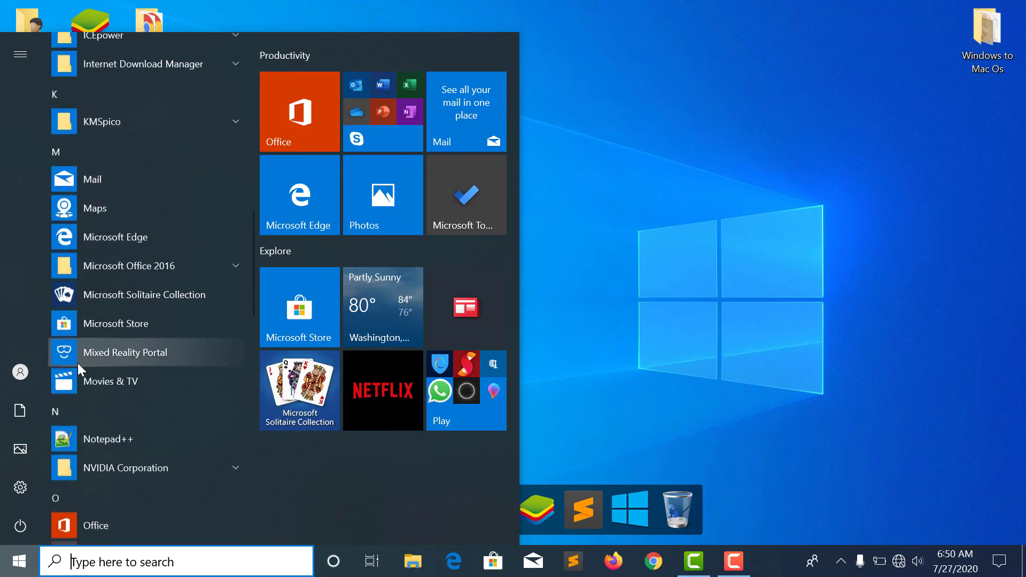
scroll(80, 364, up, 5)
scroll(148, 352, up, 5)
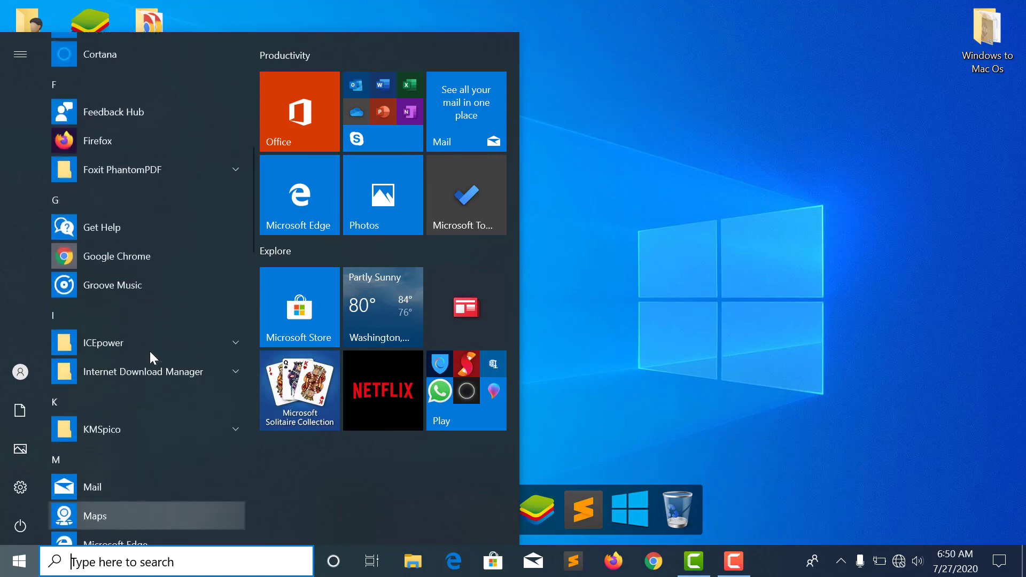
scroll(149, 350, up, 8)
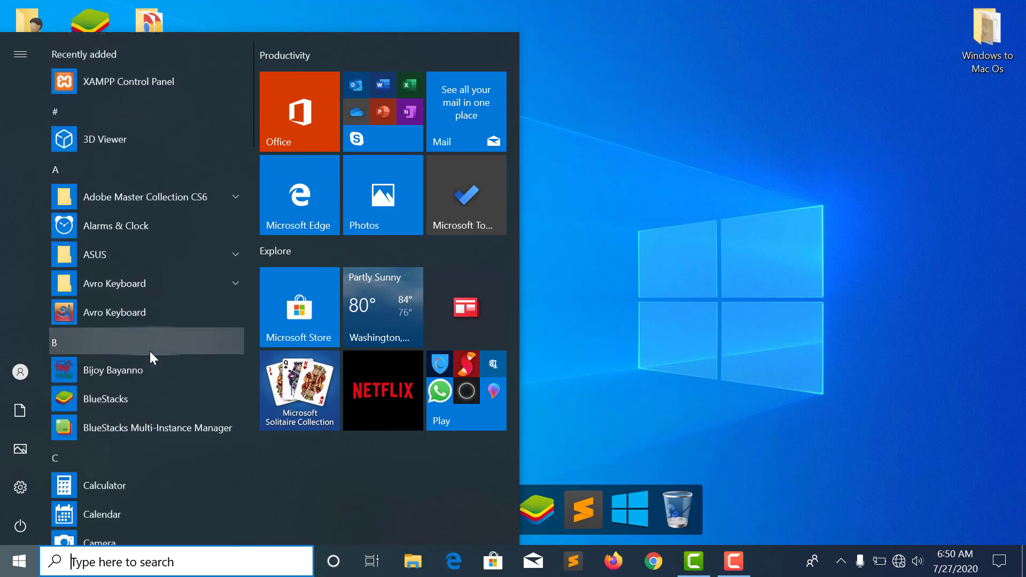
click(626, 127)
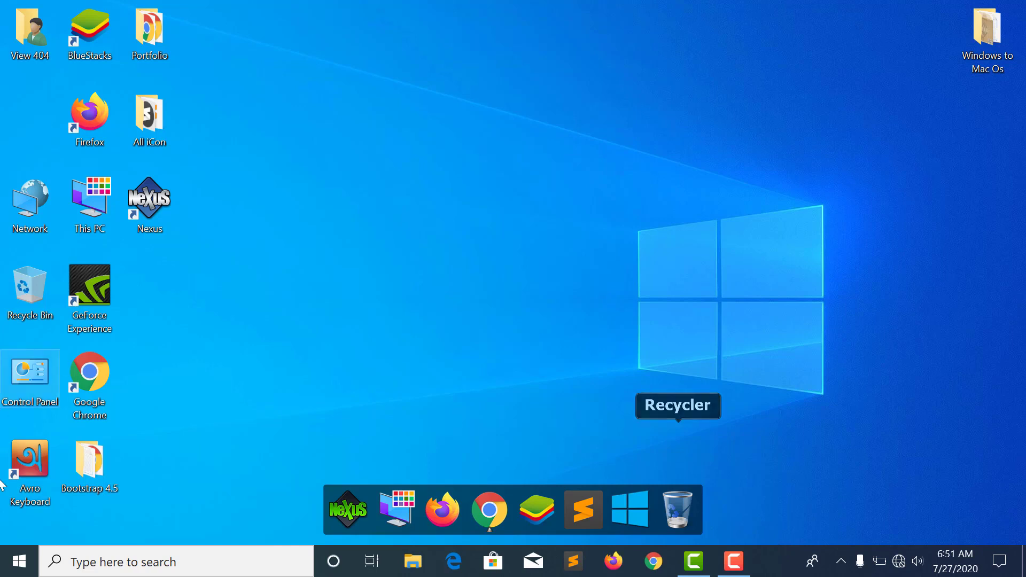
Step: Insert a new dock item after the Recycler with the item type Internal Command and the command Action Center
click(1006, 567)
click(605, 321)
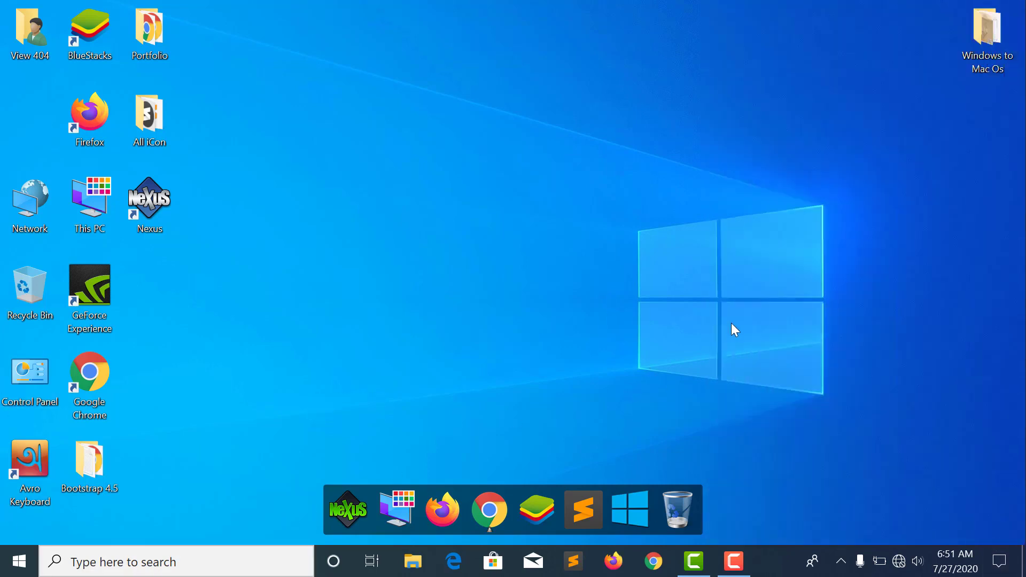
right_click(678, 509)
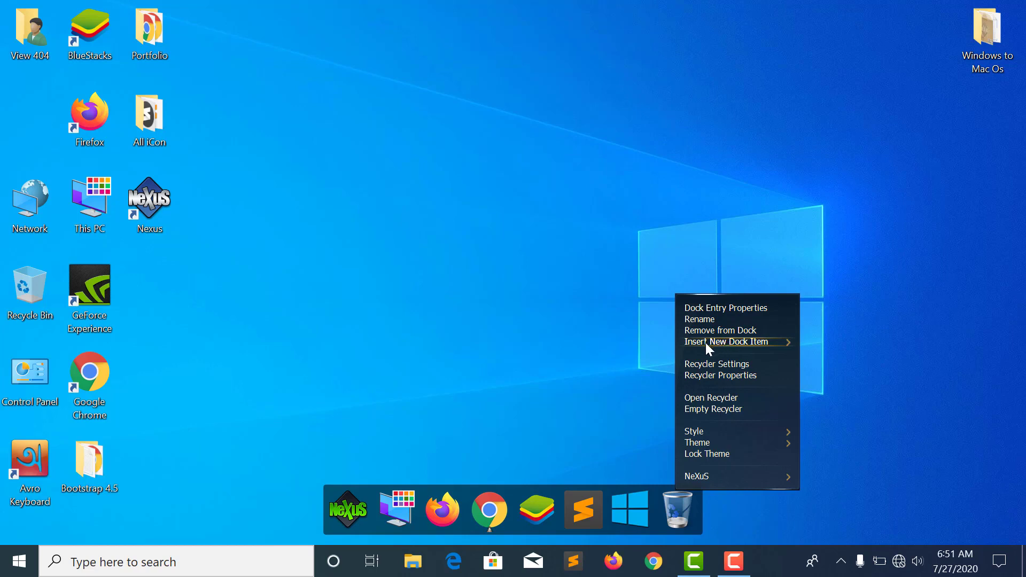
mouse_move(705, 342)
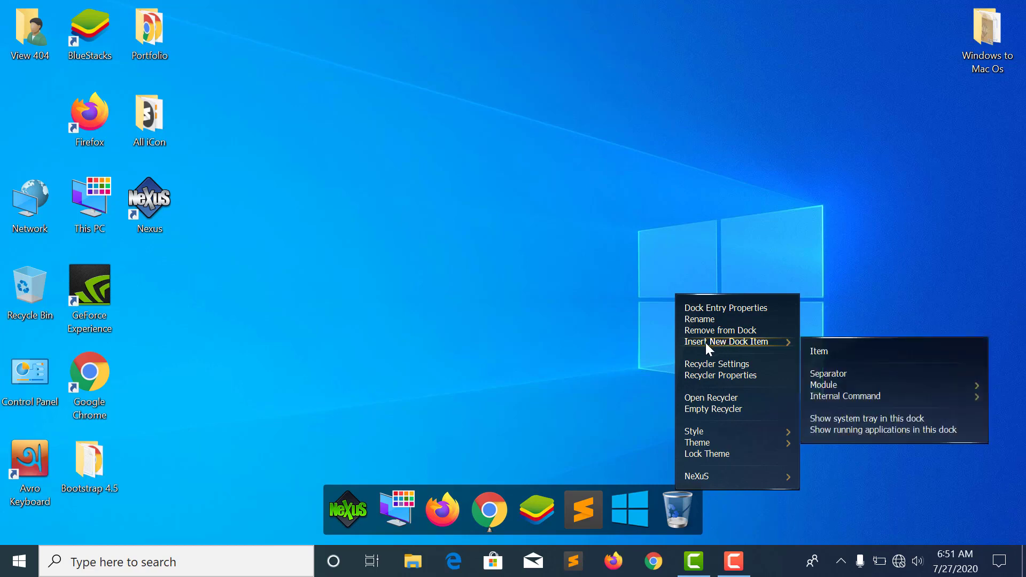
click(823, 351)
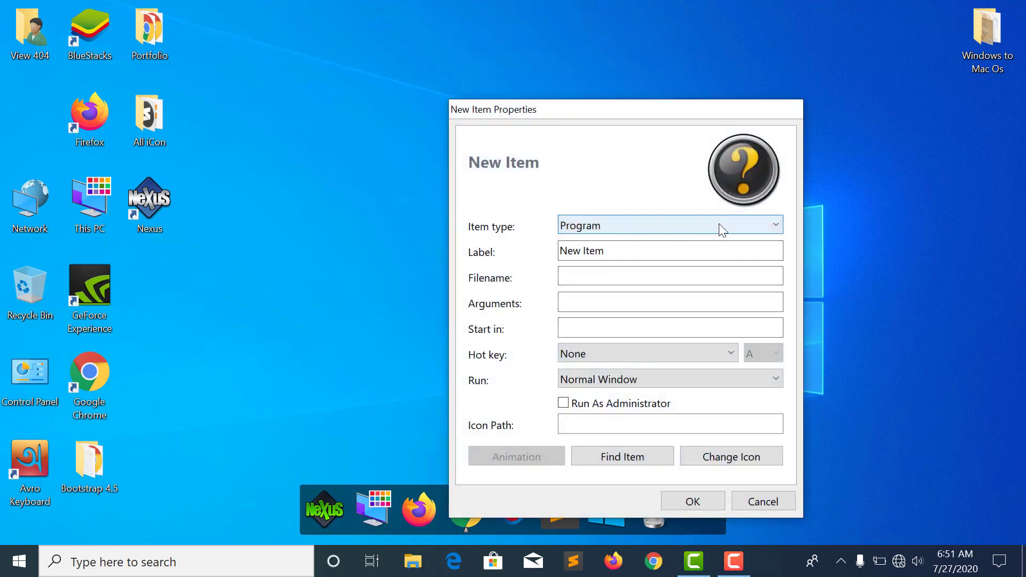
click(662, 230)
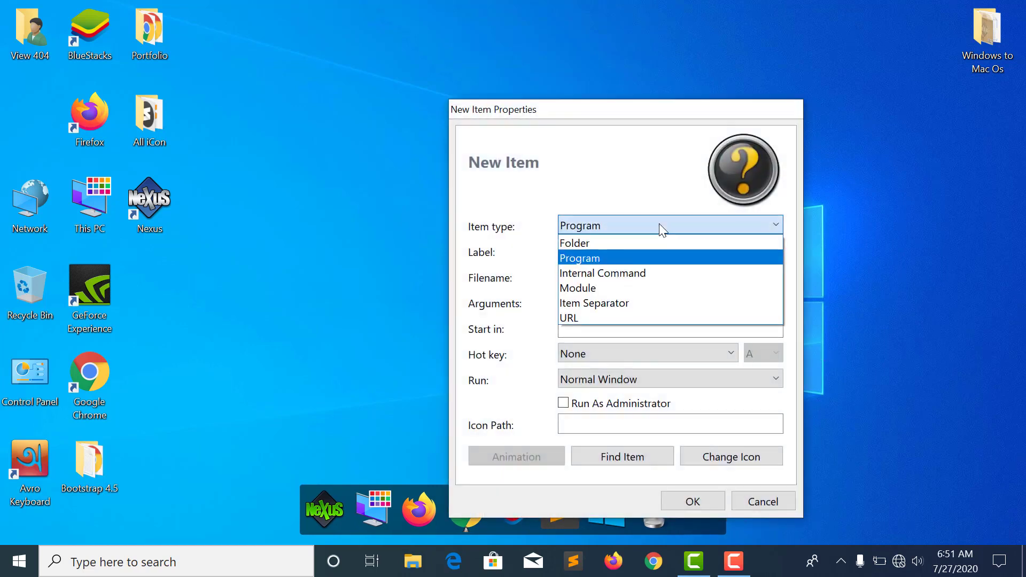
click(612, 273)
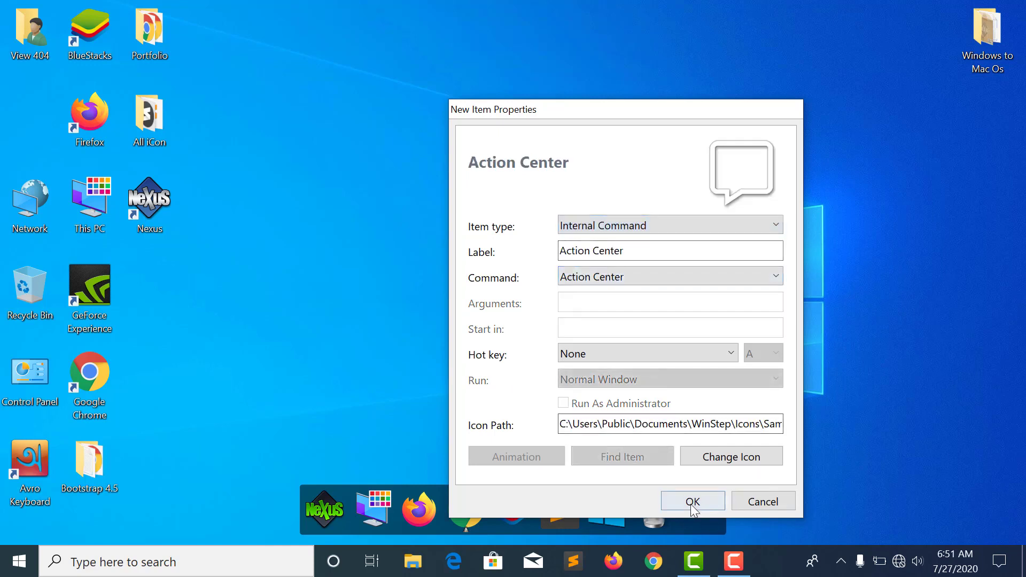
click(693, 502)
Step: Refresh the desktop and test the new Action Center item in the dock, closing the notification panel again
right_click(701, 226)
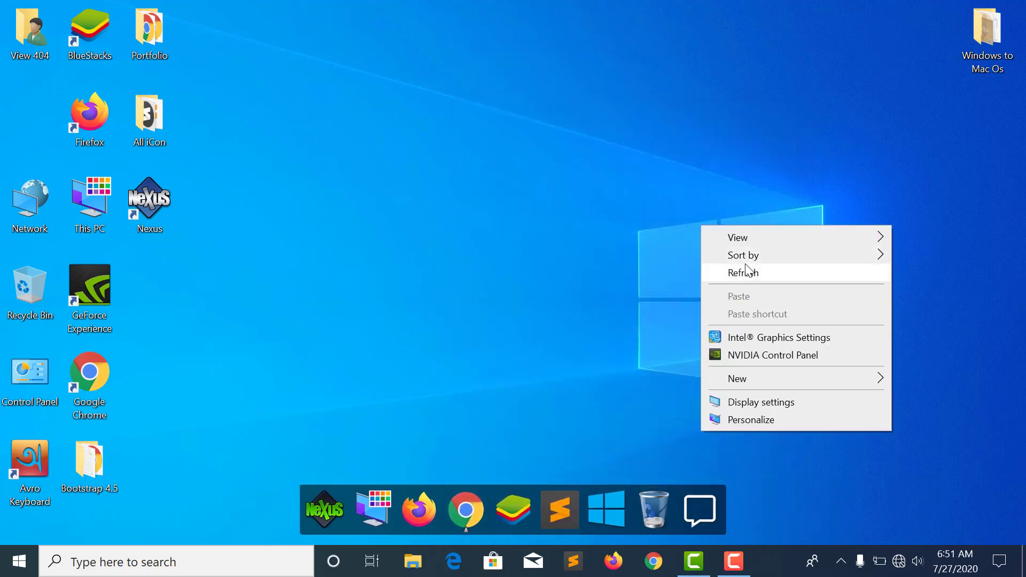
click(746, 272)
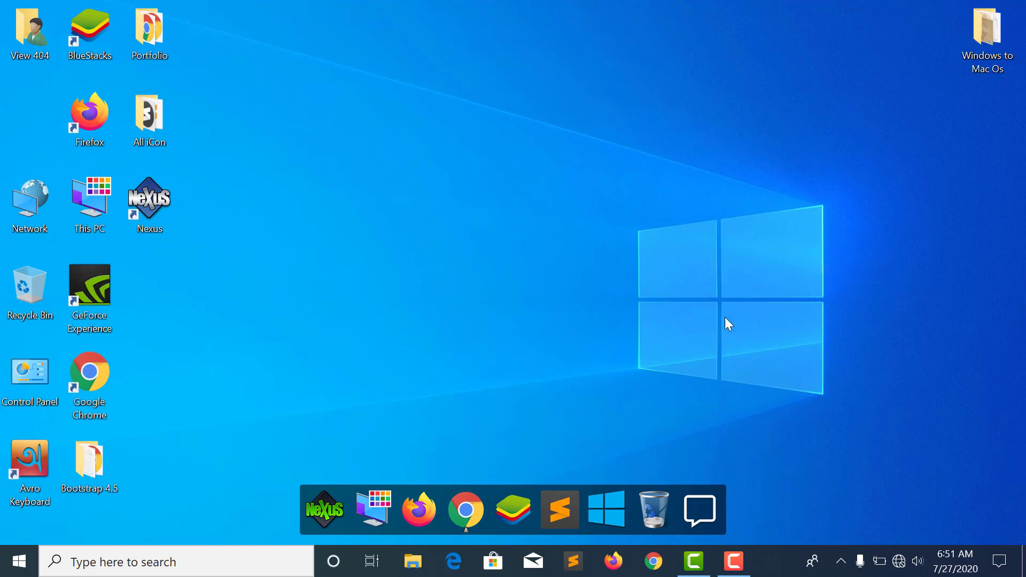
click(706, 496)
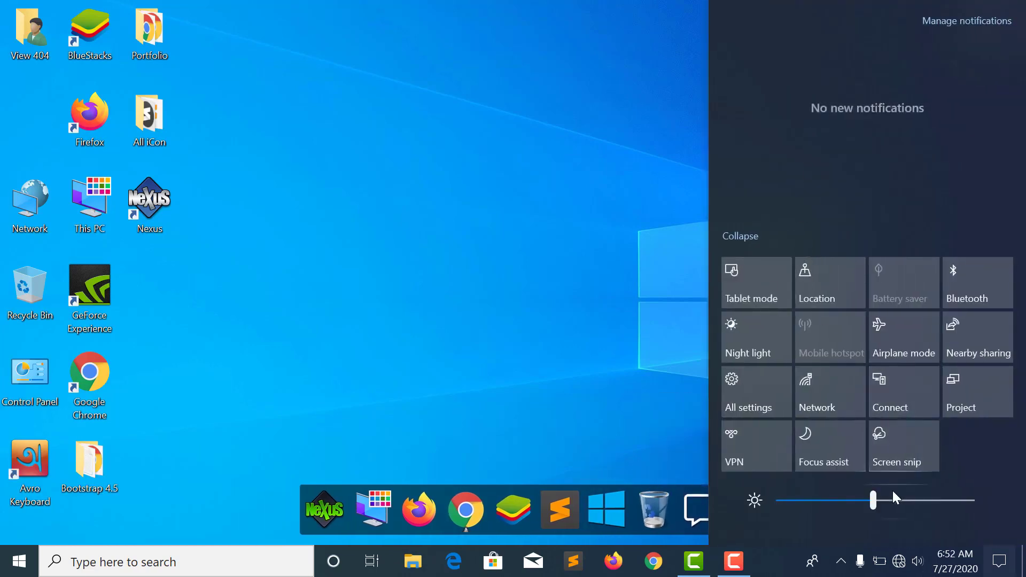
click(621, 348)
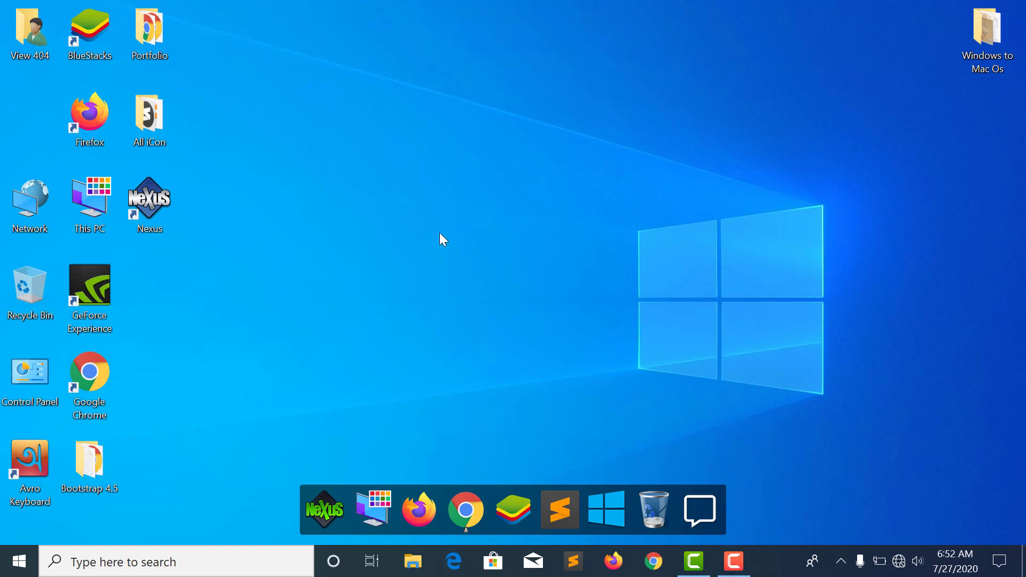
Step: Move the This PC icon below View 404 and add its Desktop and Downloads folders to the dock between BlueStacks and Sublime Text
drag(90, 203, 29, 115)
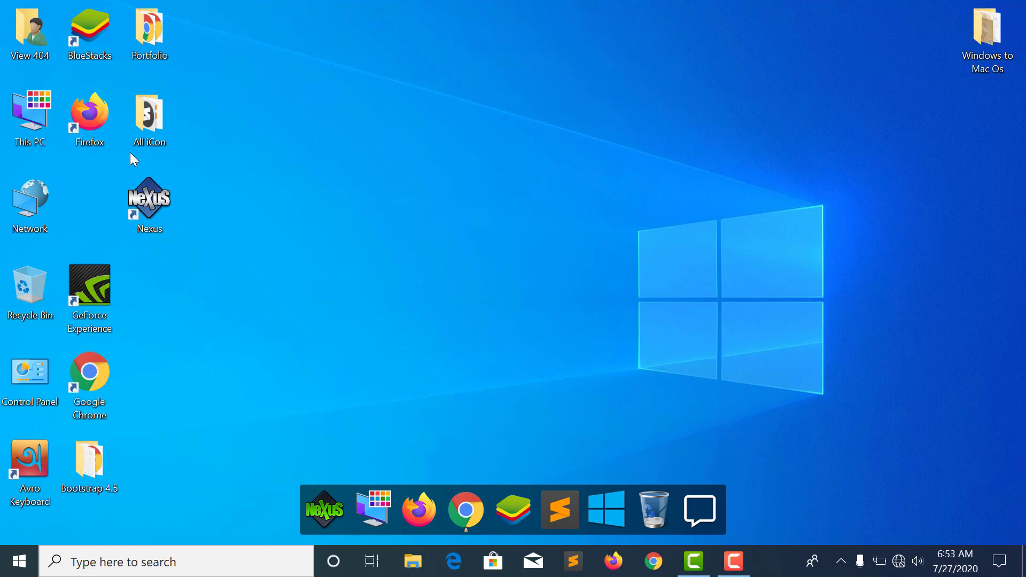
double_click(37, 129)
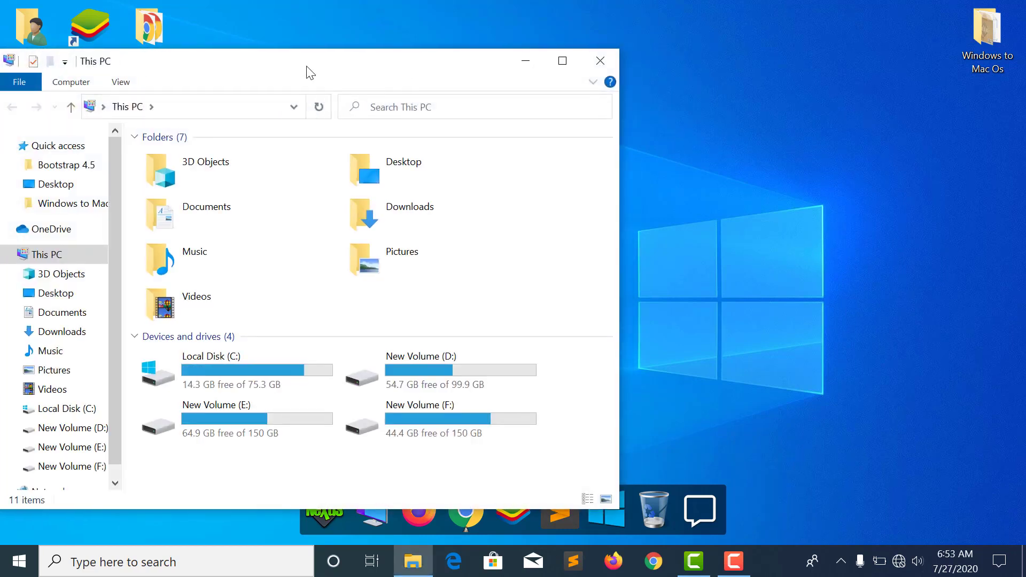
drag(309, 72, 160, 64)
drag(199, 157, 543, 504)
click(240, 205)
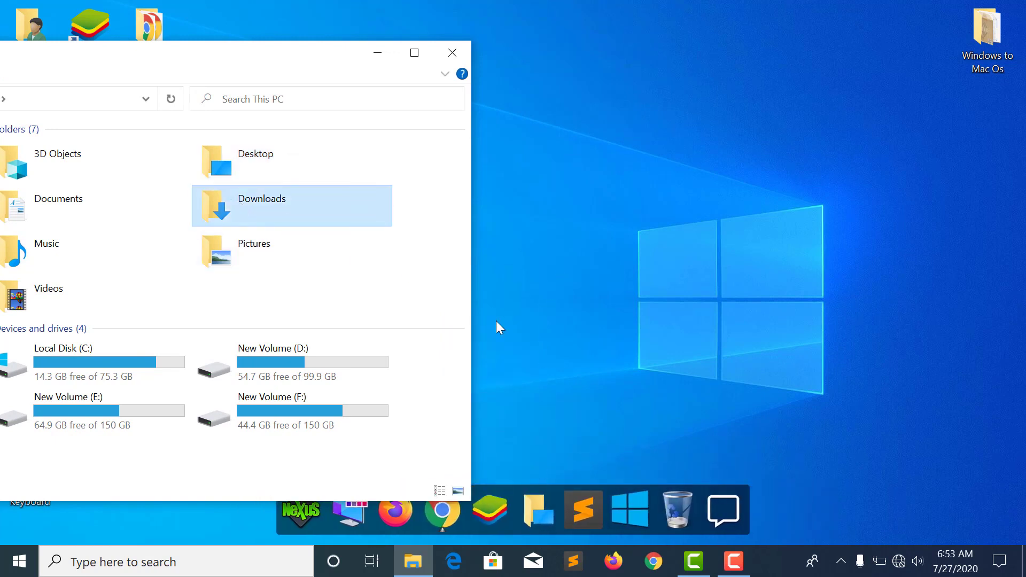
drag(496, 327, 558, 498)
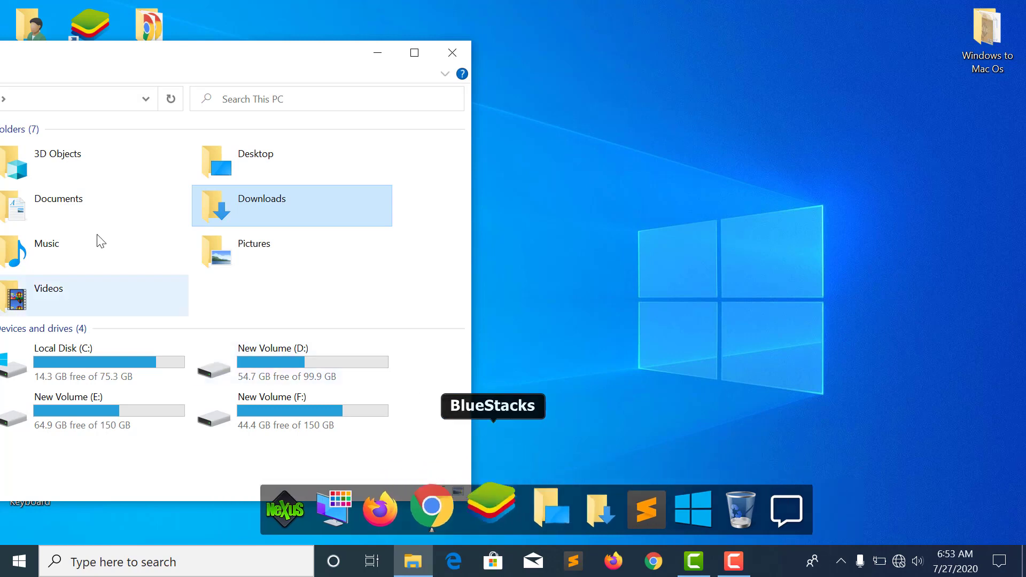
Step: Add the Documents folder to the dock between Sublime Text and Start Menu, and close the open Explorer windows
double_click(53, 204)
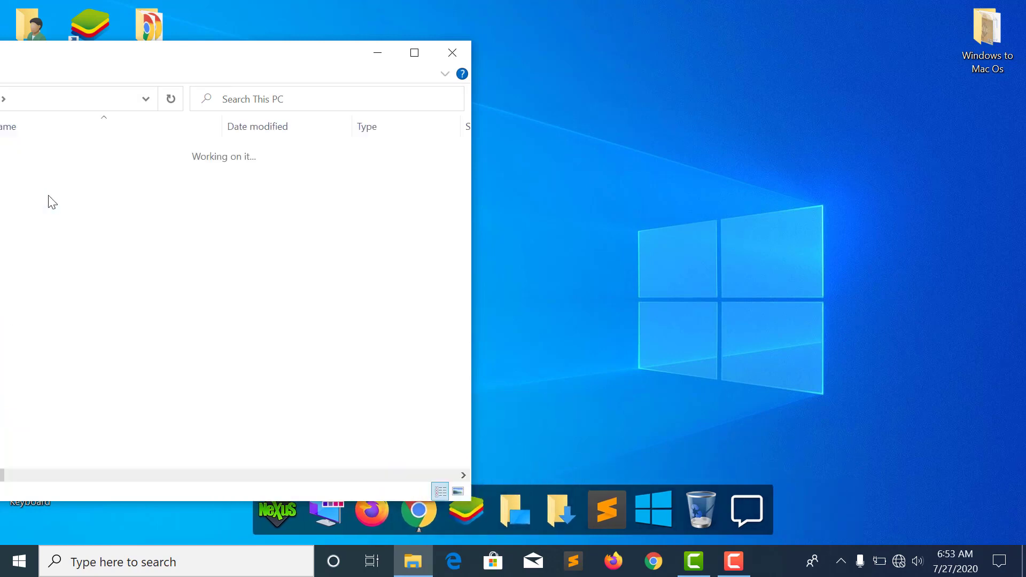
drag(53, 59, 256, 64)
click(67, 102)
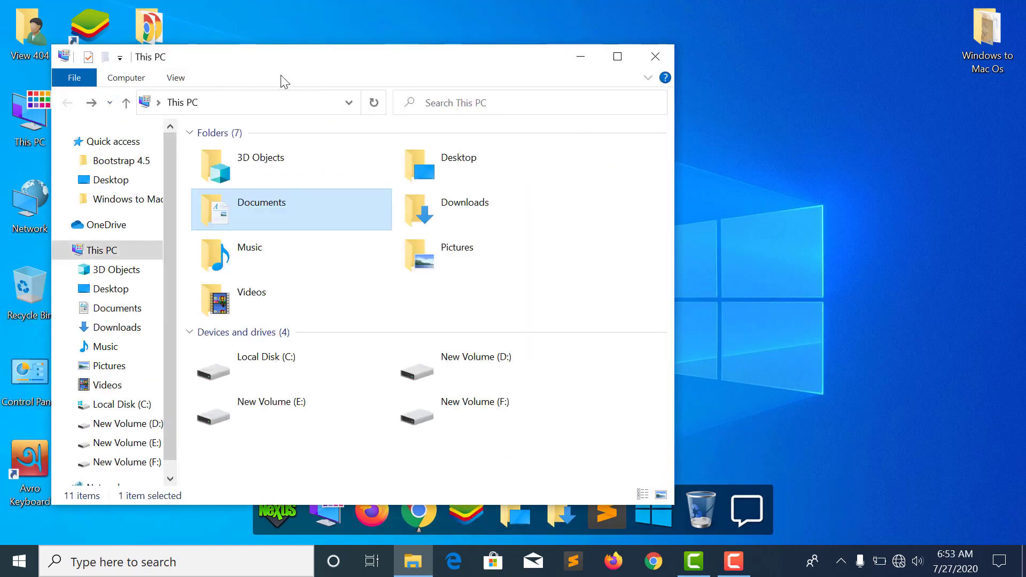
drag(224, 210, 643, 521)
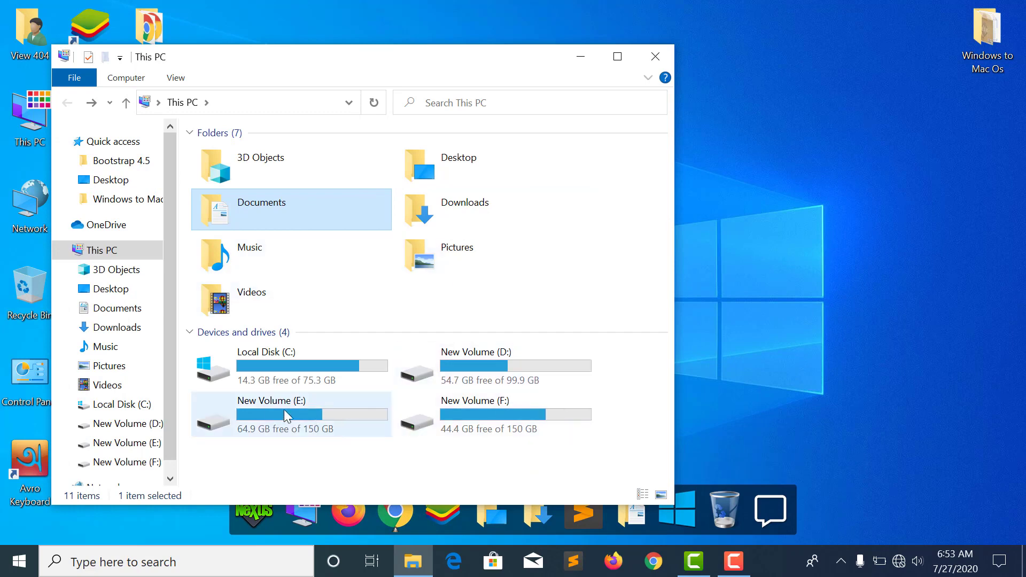
click(657, 58)
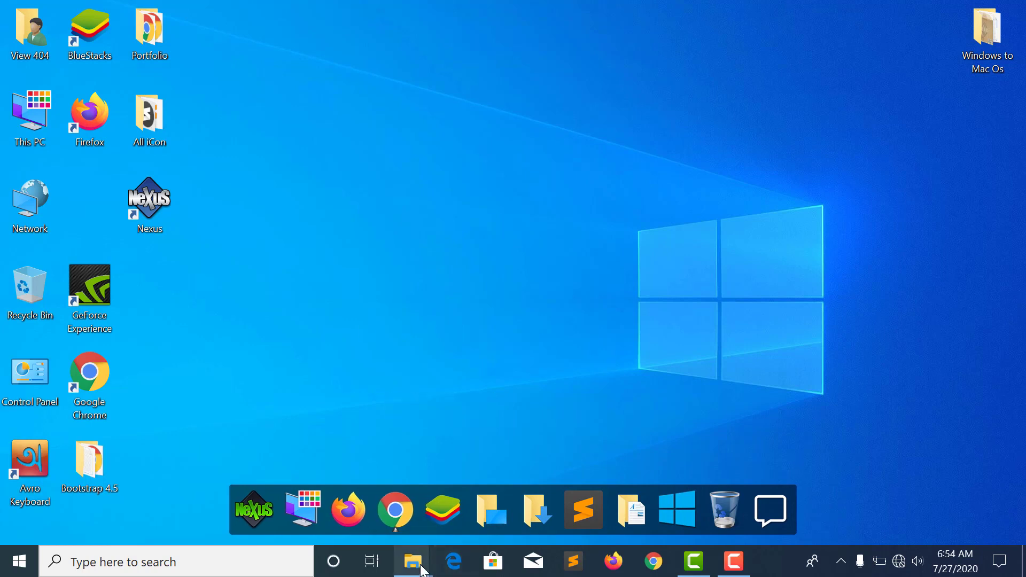
mouse_move(418, 568)
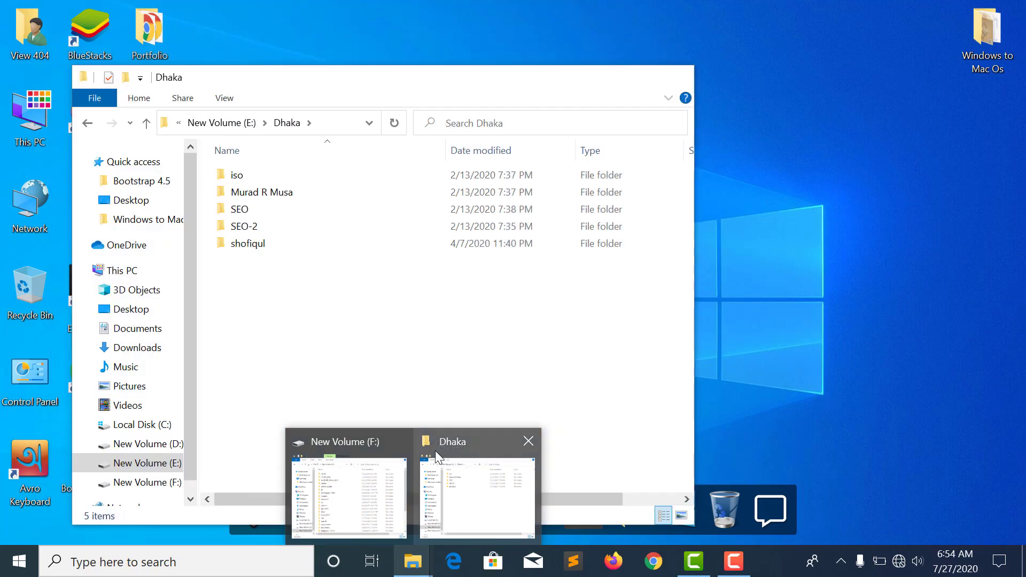
click(528, 440)
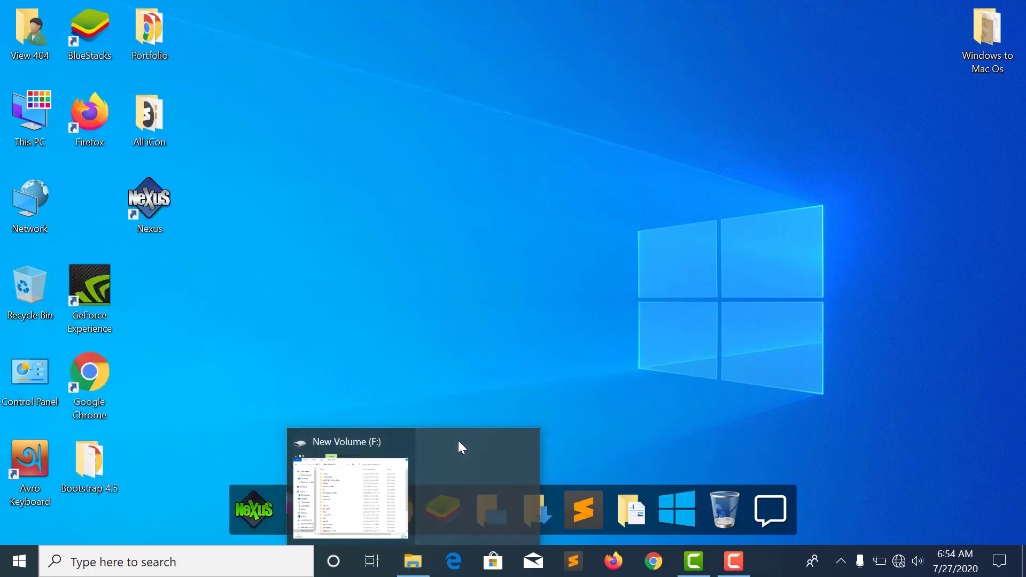
Step: Show the system tray in the dock and refresh the desktop
right_click(534, 496)
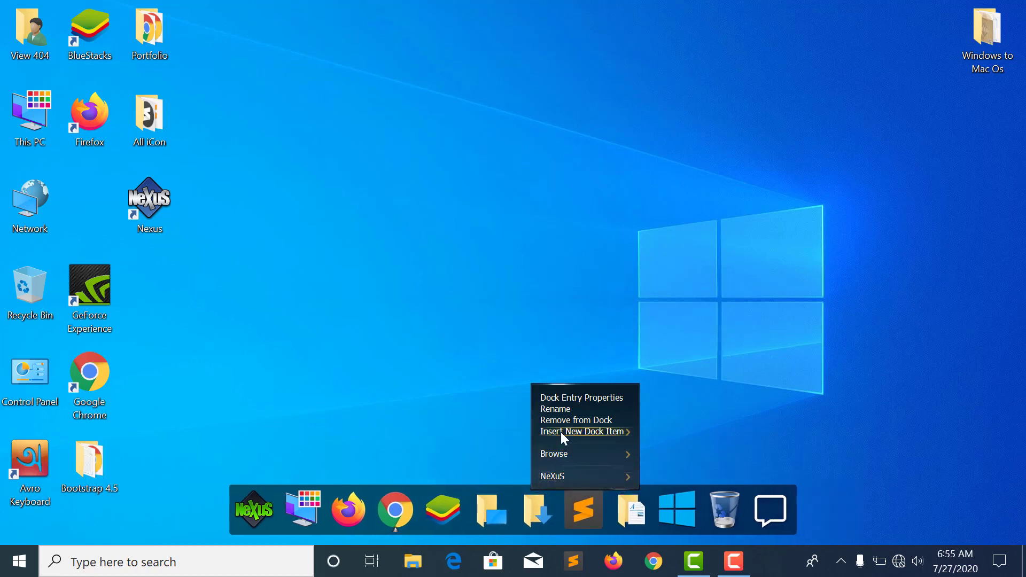
mouse_move(560, 432)
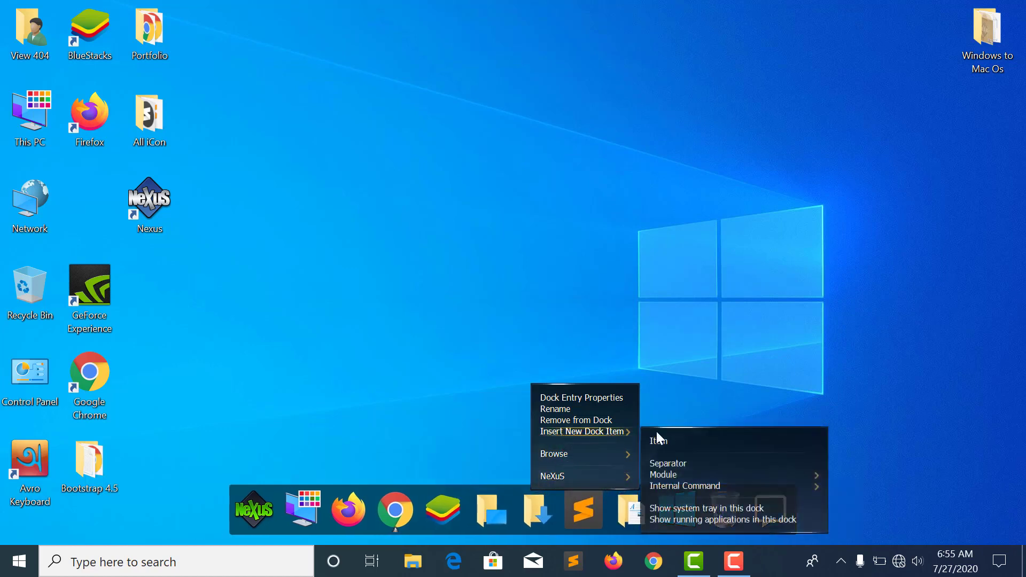
click(682, 508)
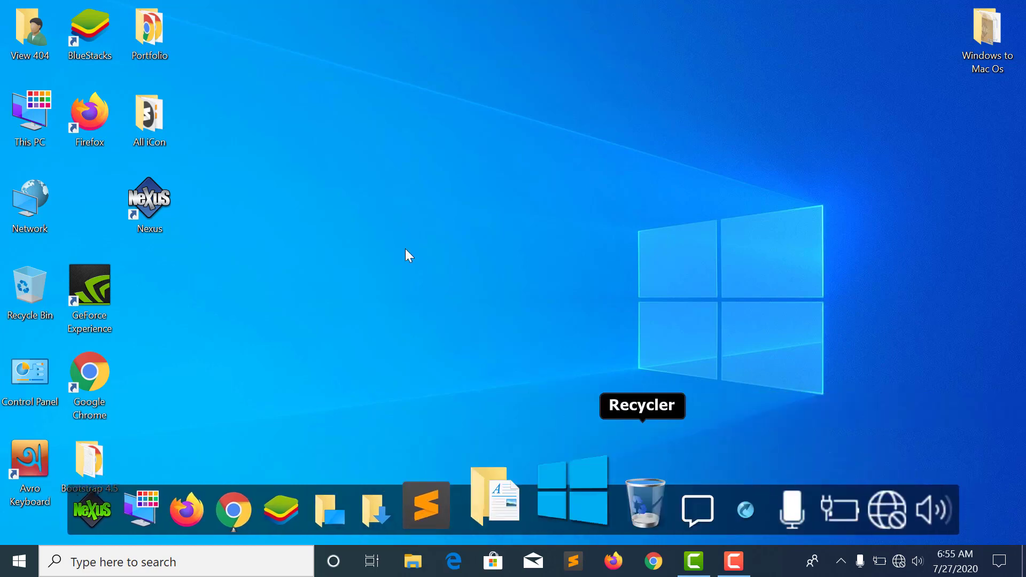
right_click(504, 223)
click(505, 236)
Step: Show the running applications in the dock
right_click(601, 503)
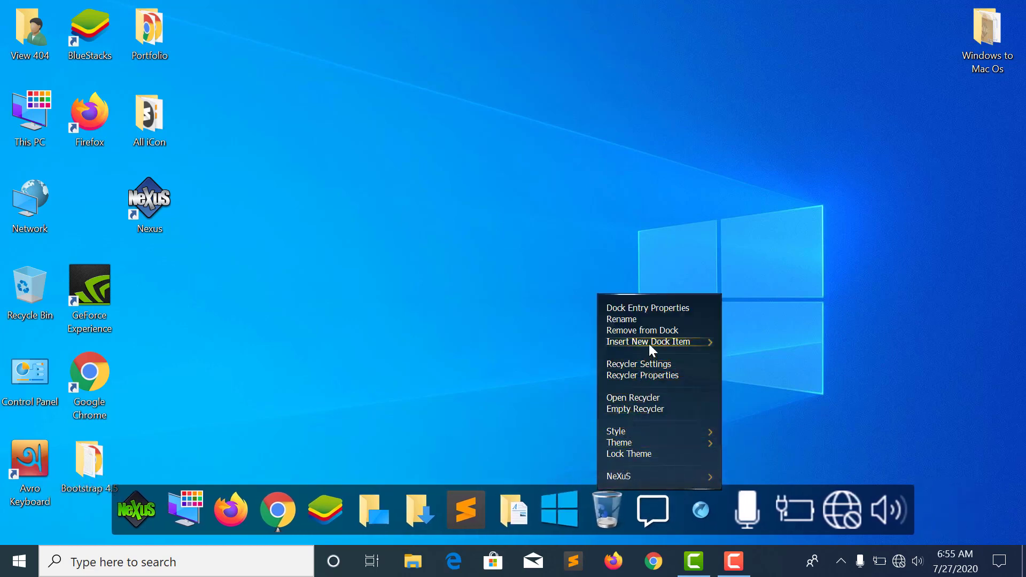
mouse_move(649, 344)
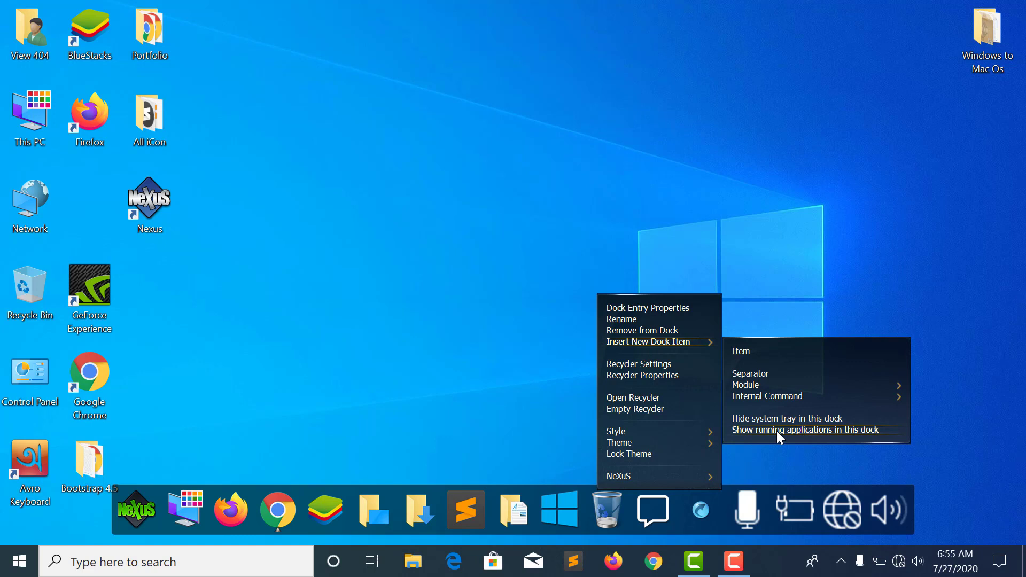
click(777, 431)
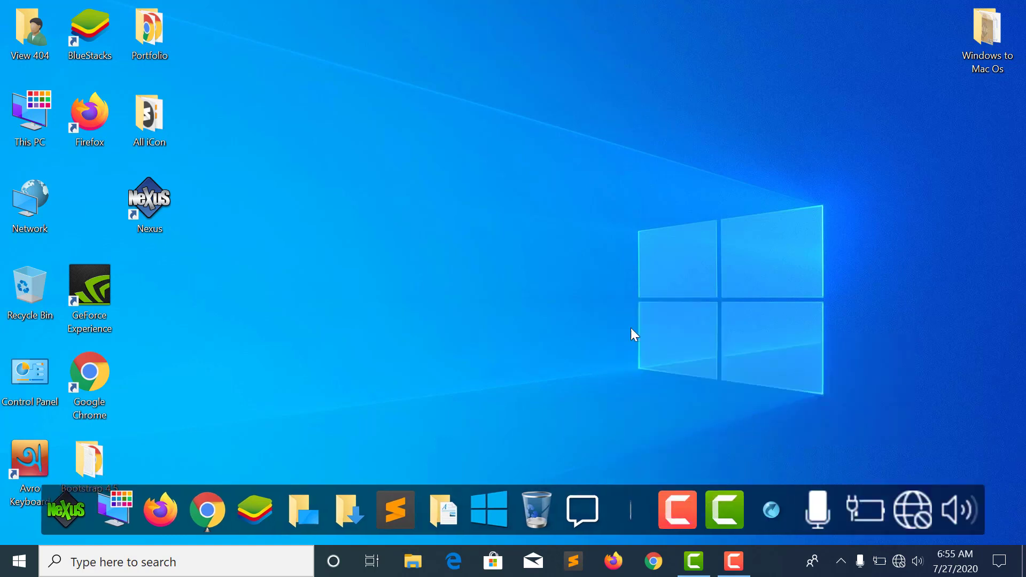
Step: Open New Volume (D:), New Volume (E:) and the All iCon folder in separate windows and minimise all three
double_click(38, 115)
double_click(439, 353)
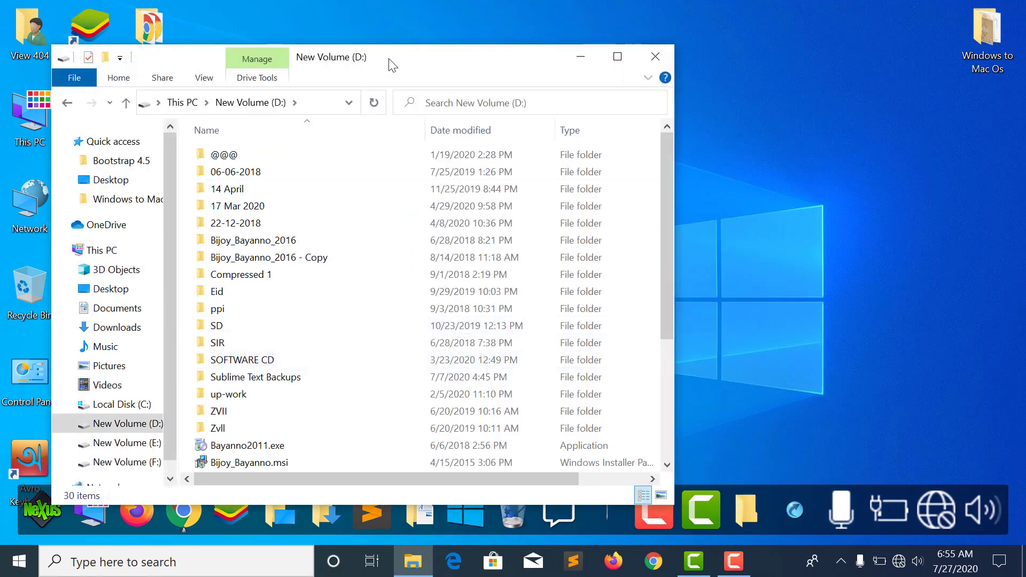
drag(389, 59, 655, 60)
double_click(30, 121)
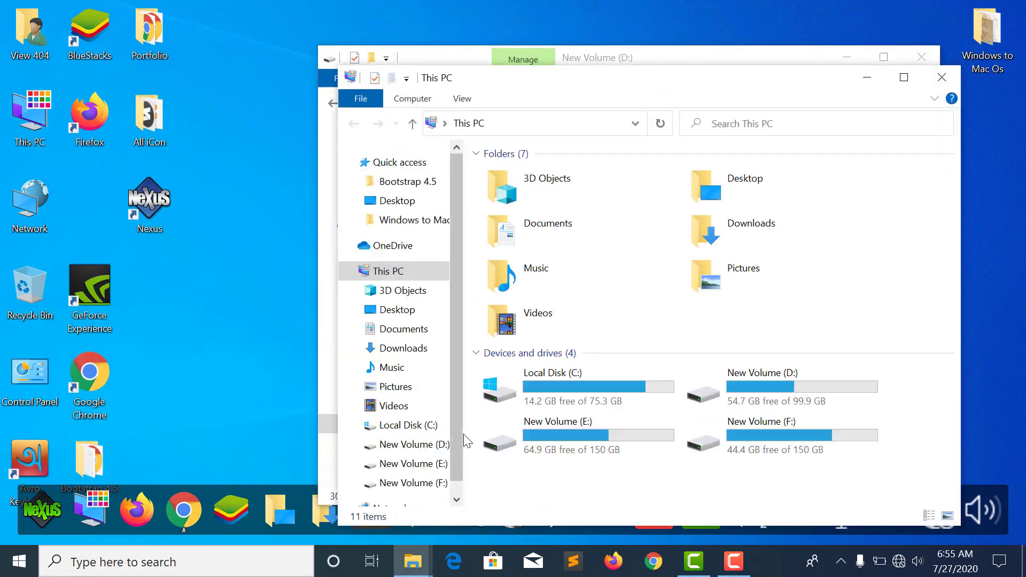
double_click(527, 441)
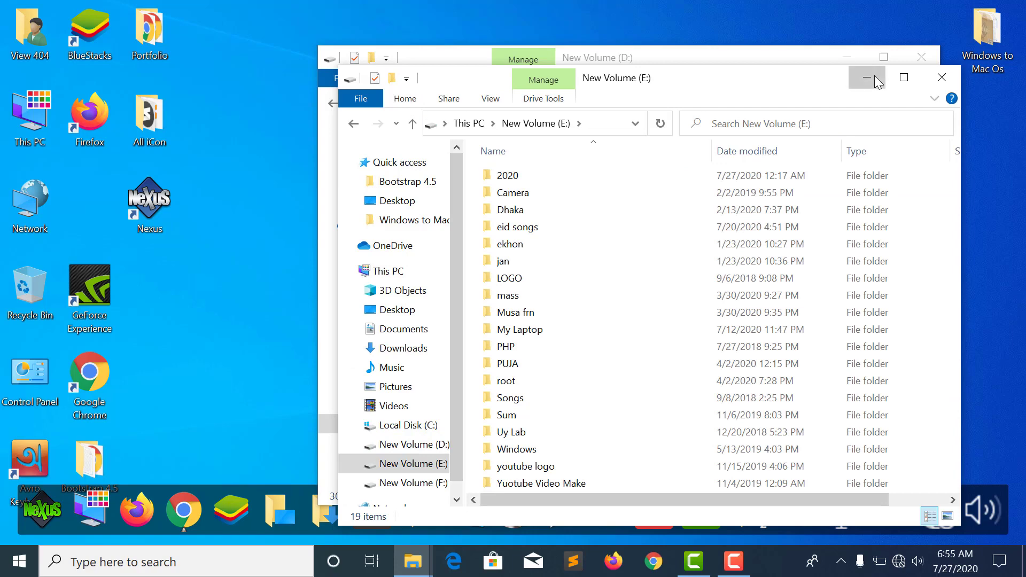
click(866, 78)
click(855, 60)
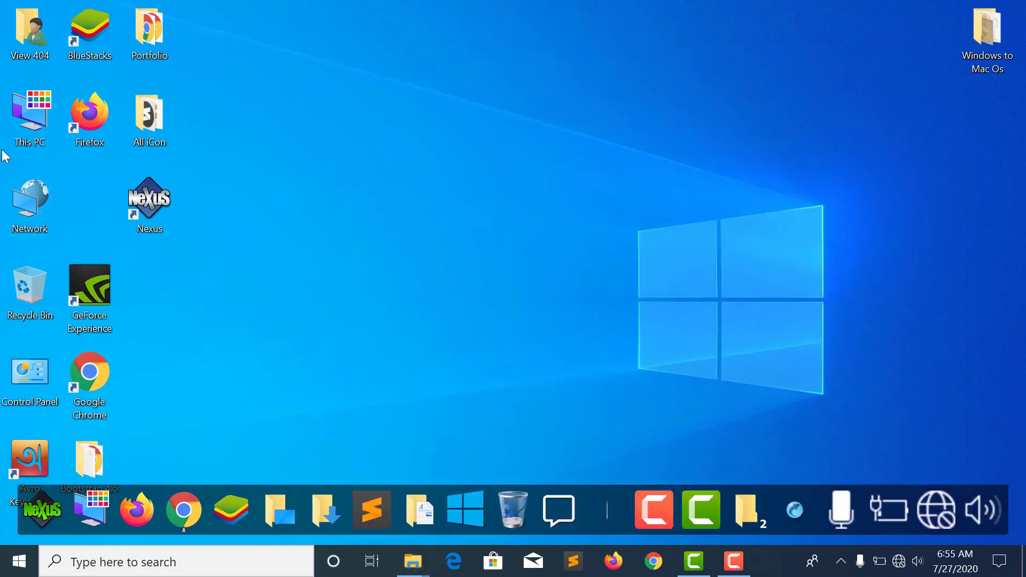
double_click(142, 125)
click(852, 11)
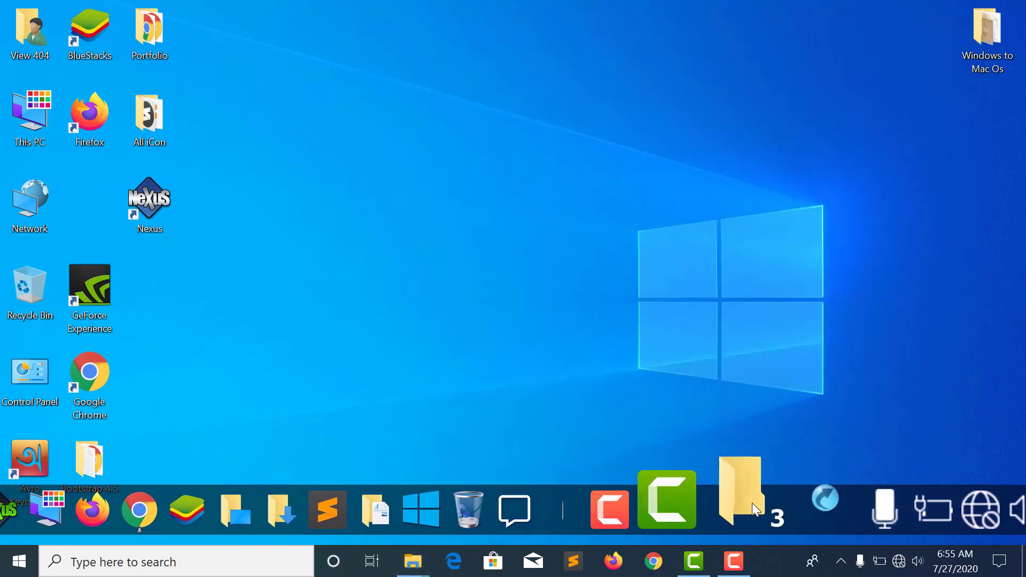
Step: Preview the grouped Explorer windows in the dock and pin Windows Explorer between Documents and Start Menu
mouse_move(752, 504)
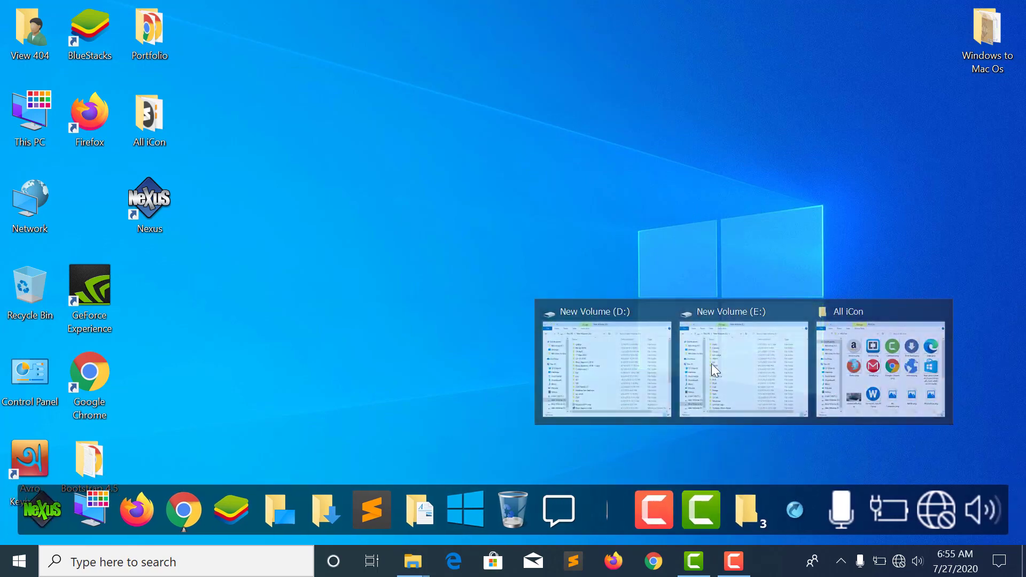
drag(752, 514, 448, 459)
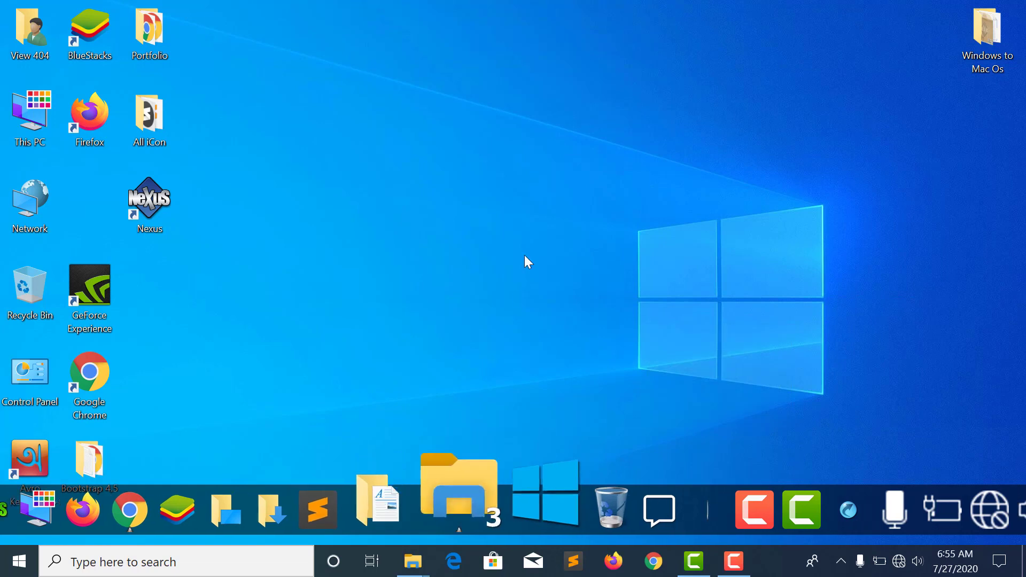
mouse_move(463, 502)
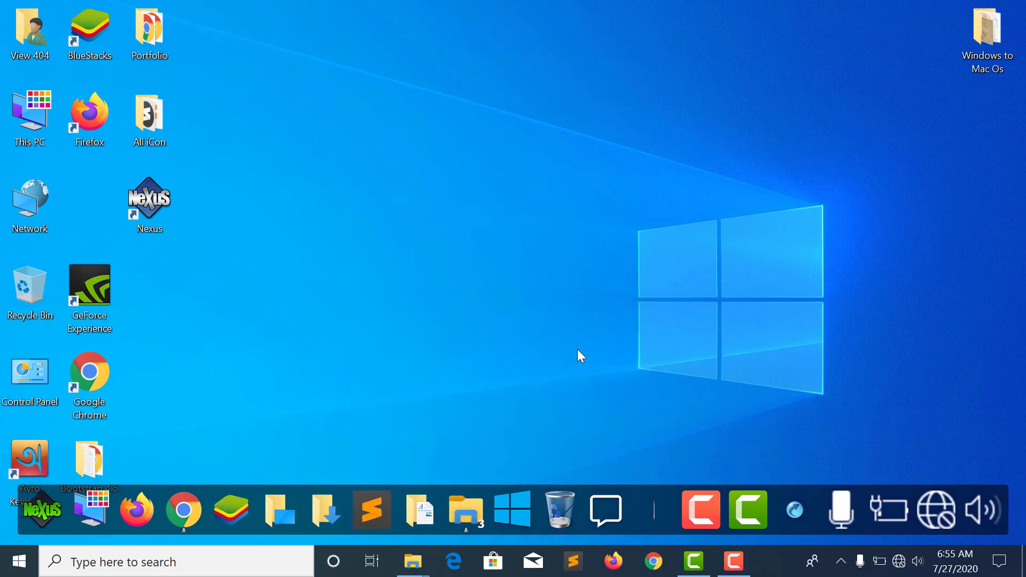
right_click(701, 503)
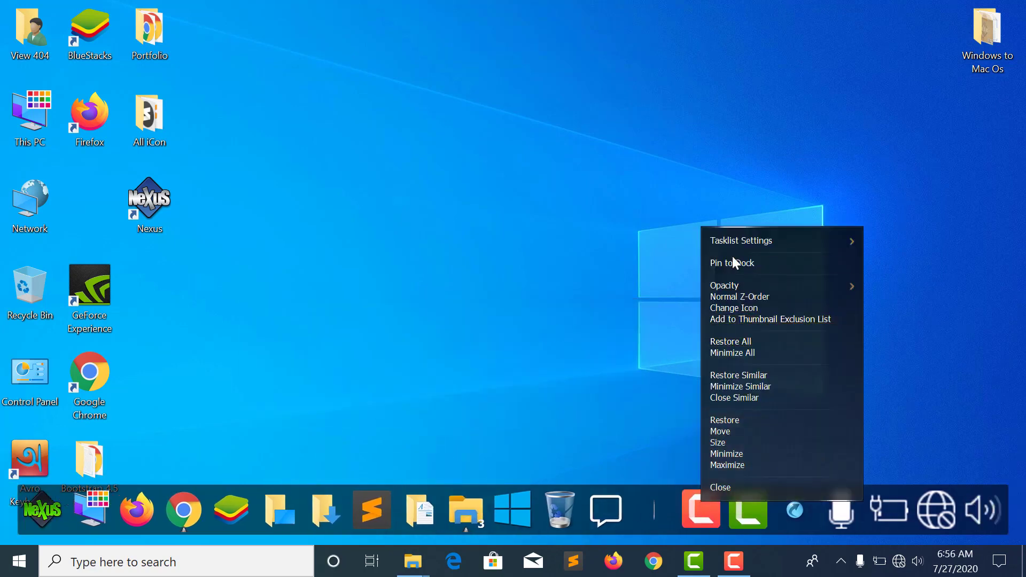
click(672, 254)
Step: Hide the system tray and the running applications from the dock, and refresh the desktop
right_click(517, 498)
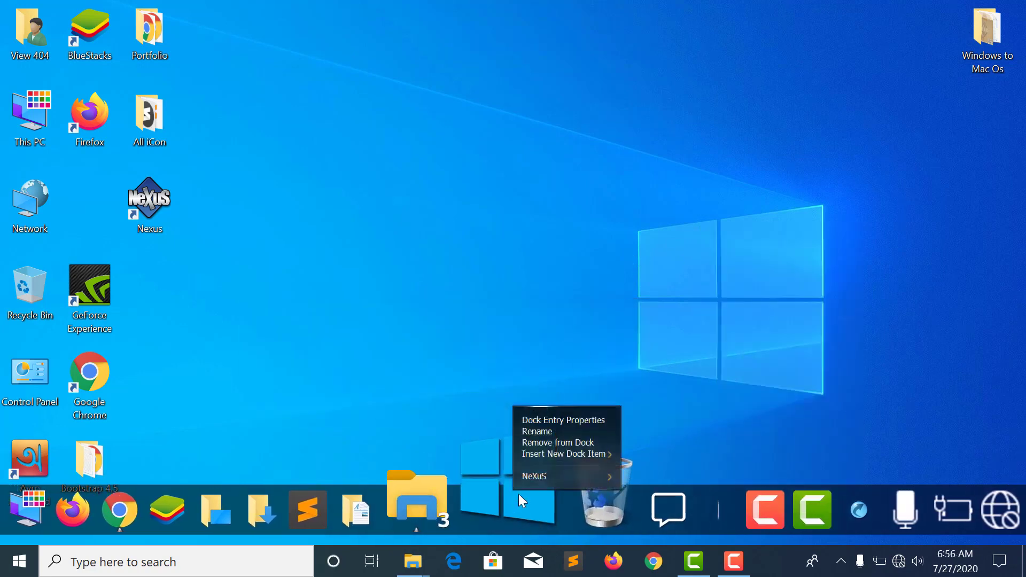
mouse_move(575, 455)
click(697, 527)
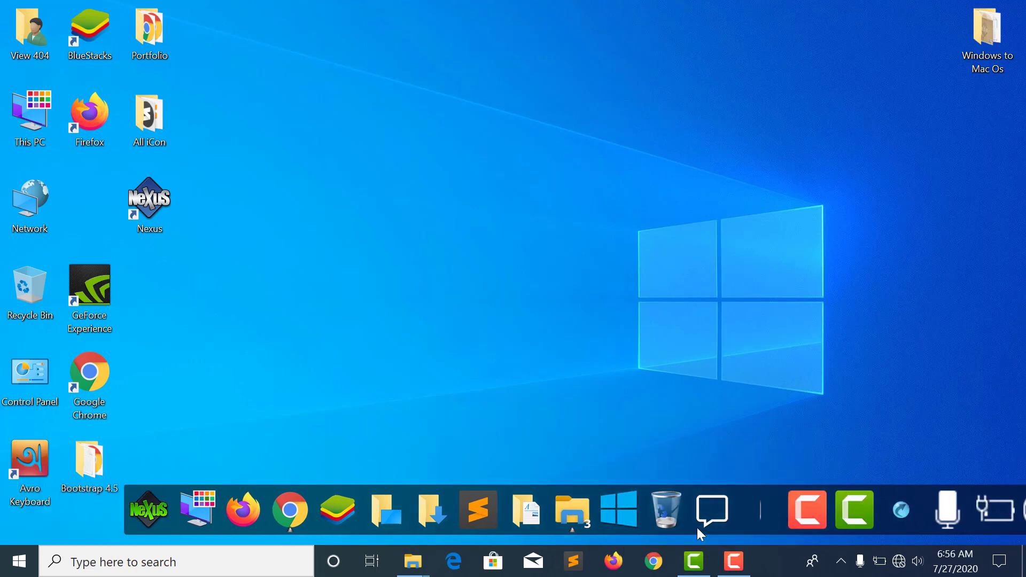
right_click(522, 138)
click(595, 186)
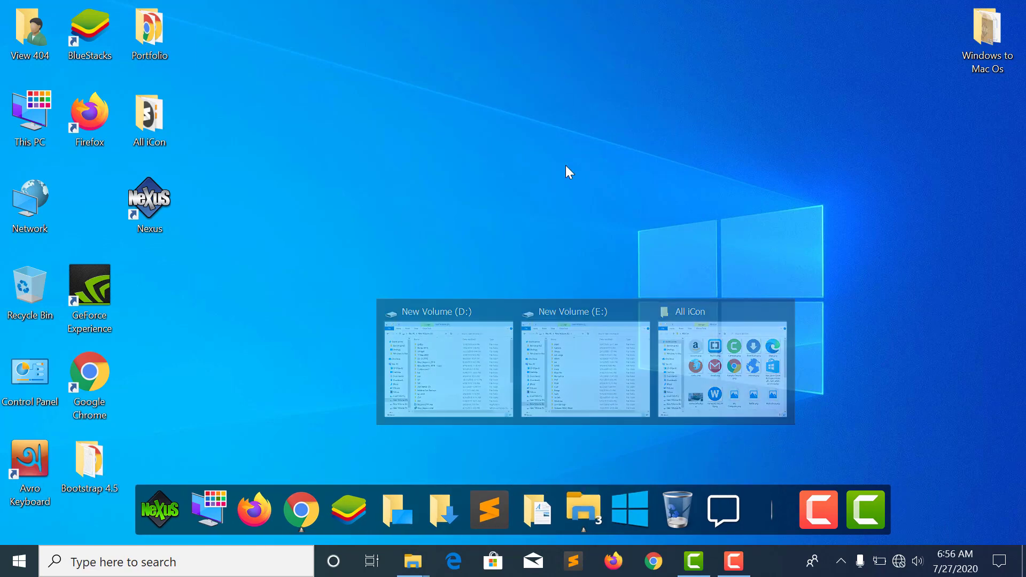
right_click(588, 499)
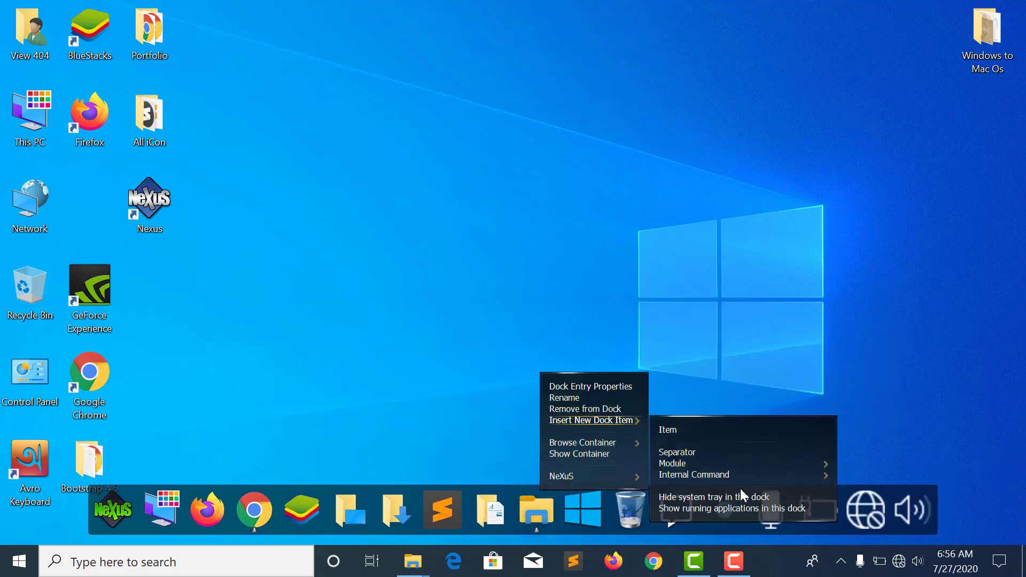
click(735, 494)
right_click(509, 175)
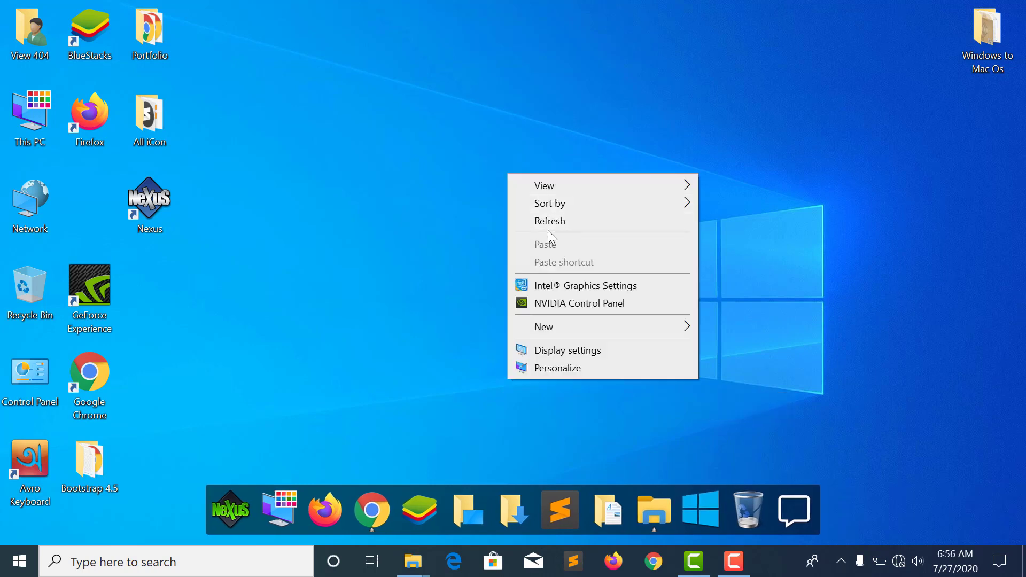
click(544, 218)
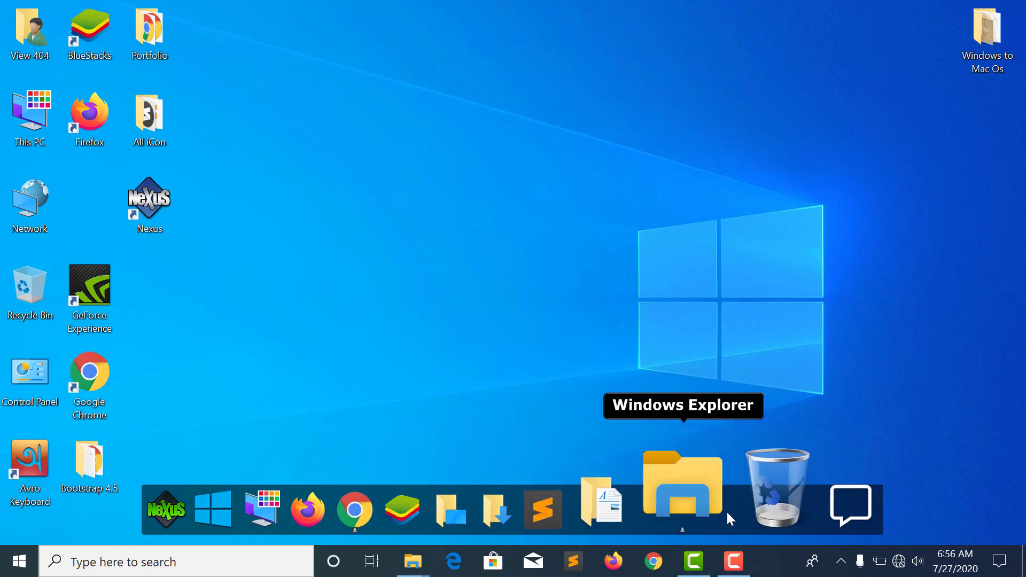
Step: Rearrange the dock so Recycle Bin, Desktop, Downloads and Documents sit in that order between This PC and Firefox
drag(740, 501, 356, 468)
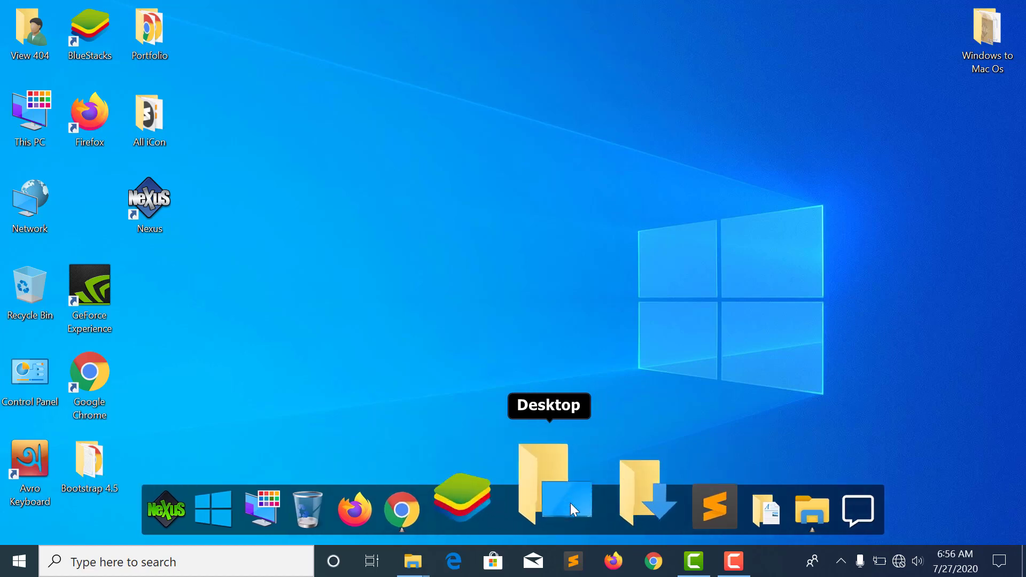
drag(556, 514, 360, 480)
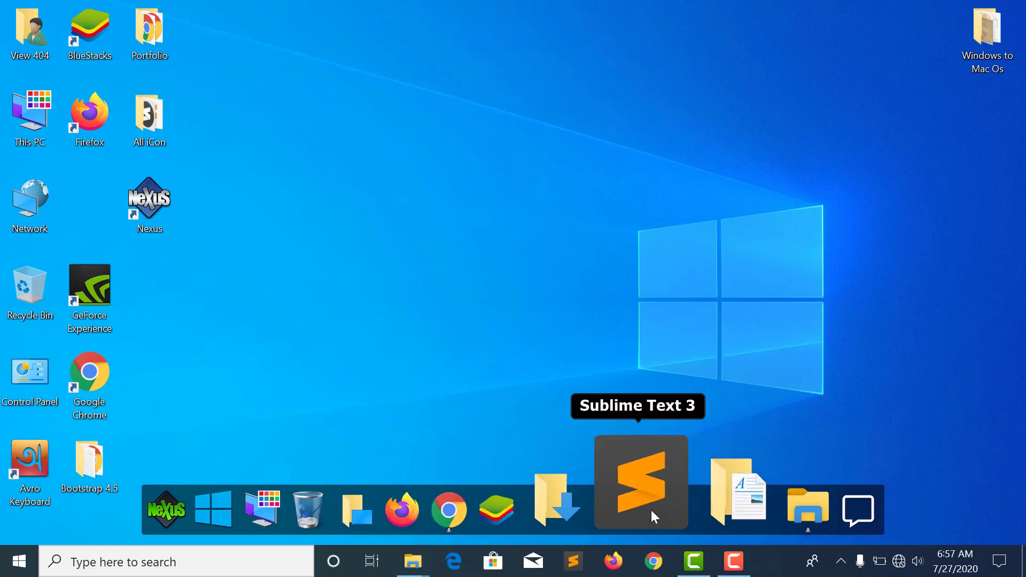
drag(617, 507, 457, 478)
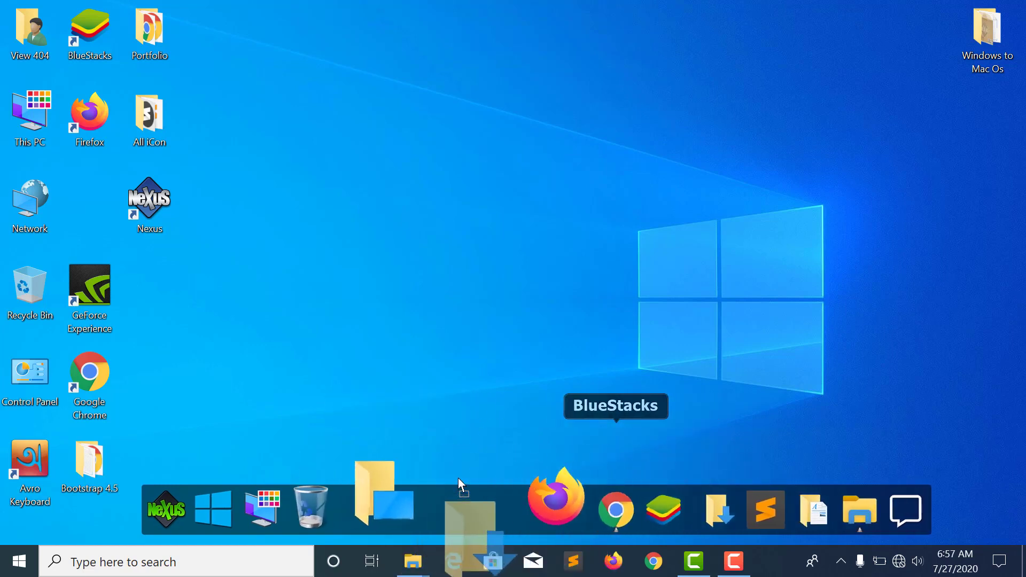
drag(696, 486, 502, 443)
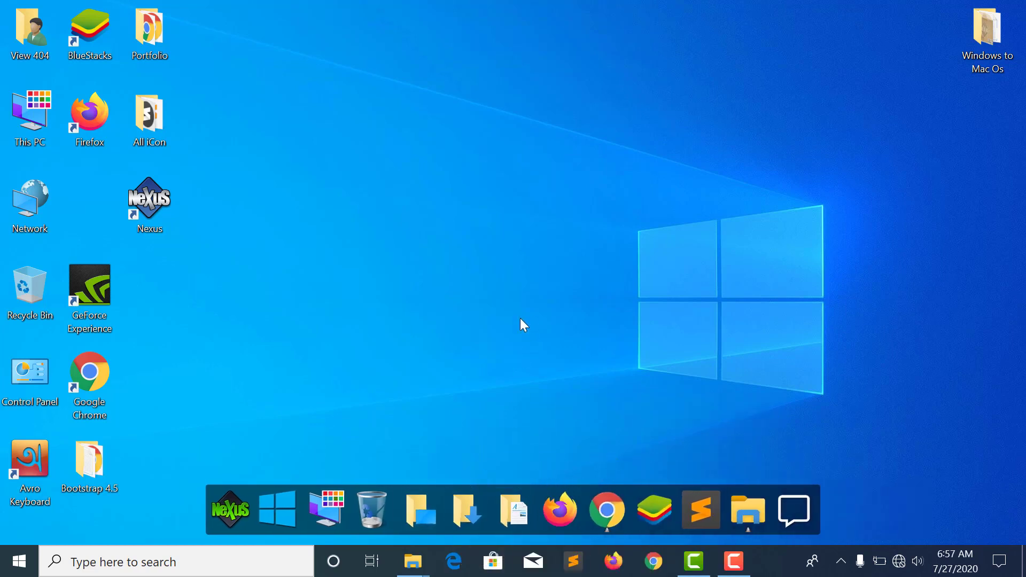
Step: Open the Windows to Mac Os folder from the desktop and extract All icon.zip into that same folder
double_click(991, 57)
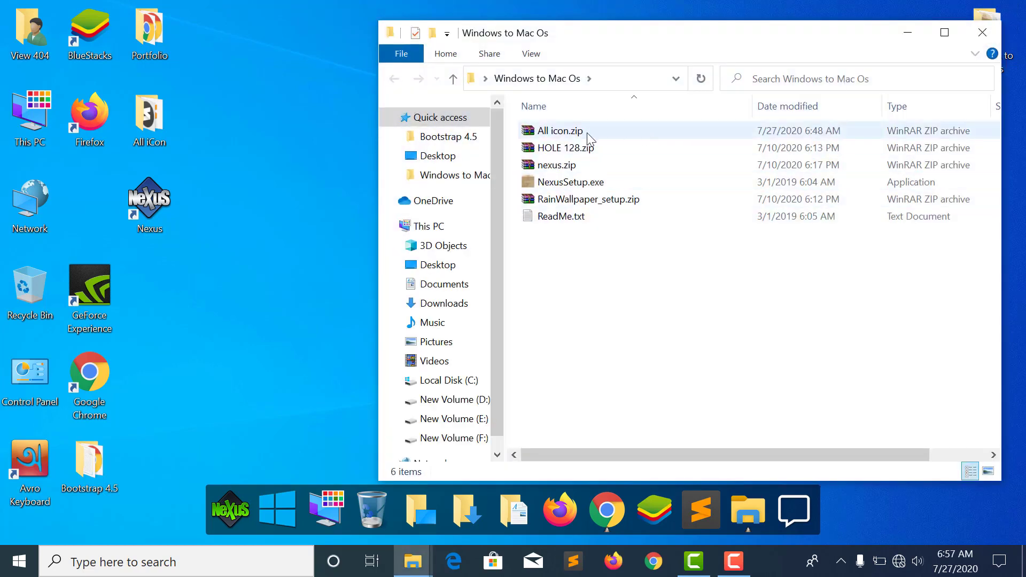
right_click(589, 134)
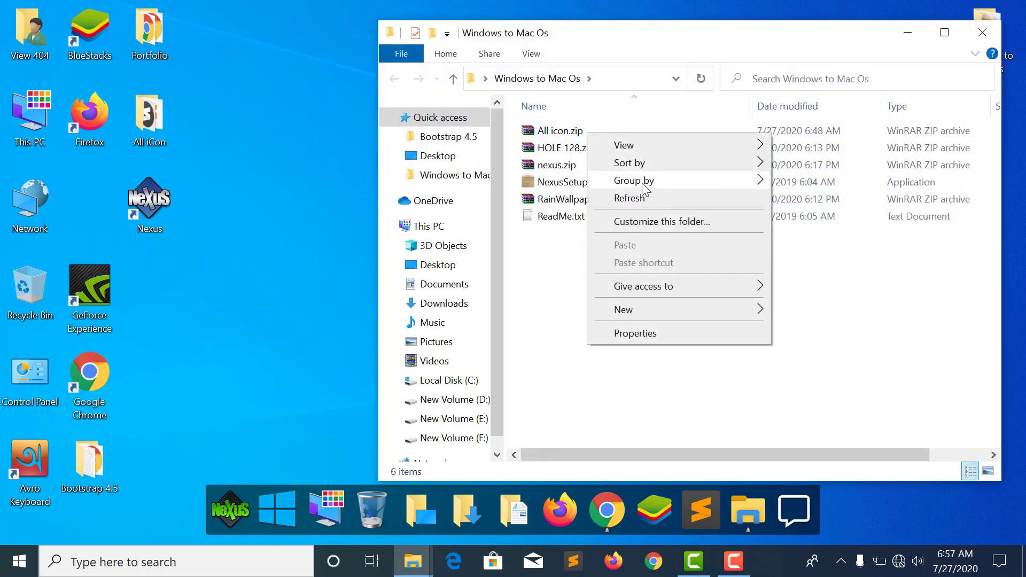
right_click(569, 130)
click(620, 194)
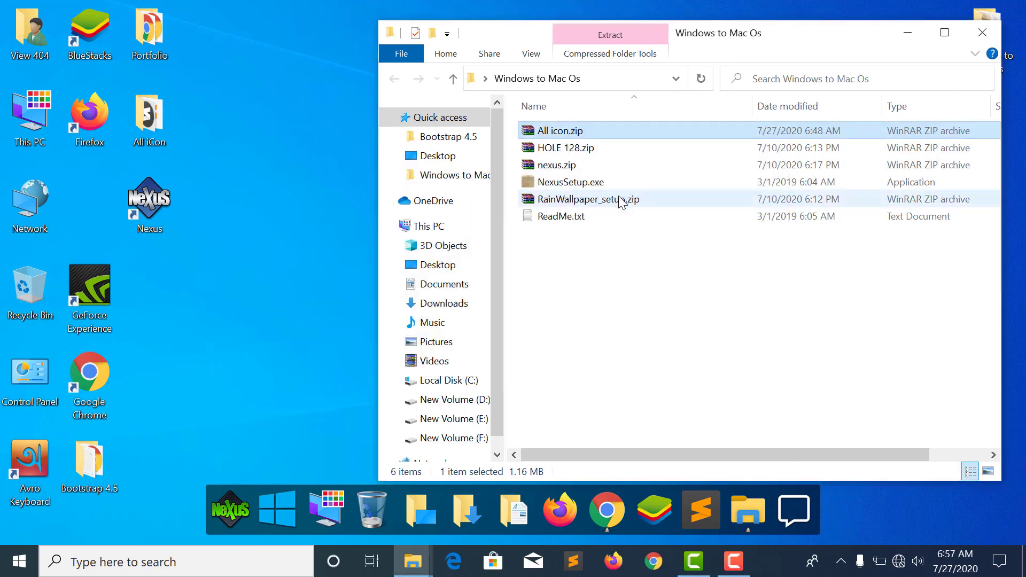
Step: Delete the All icon.zip and nexus.zip archives from the Windows to Mac Os folder
click(560, 148)
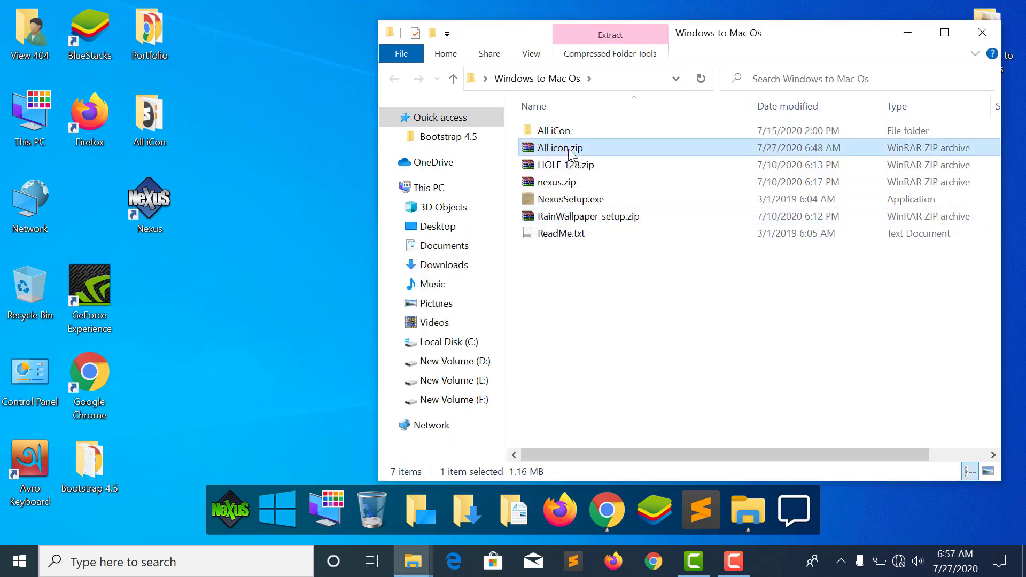
key(Delete)
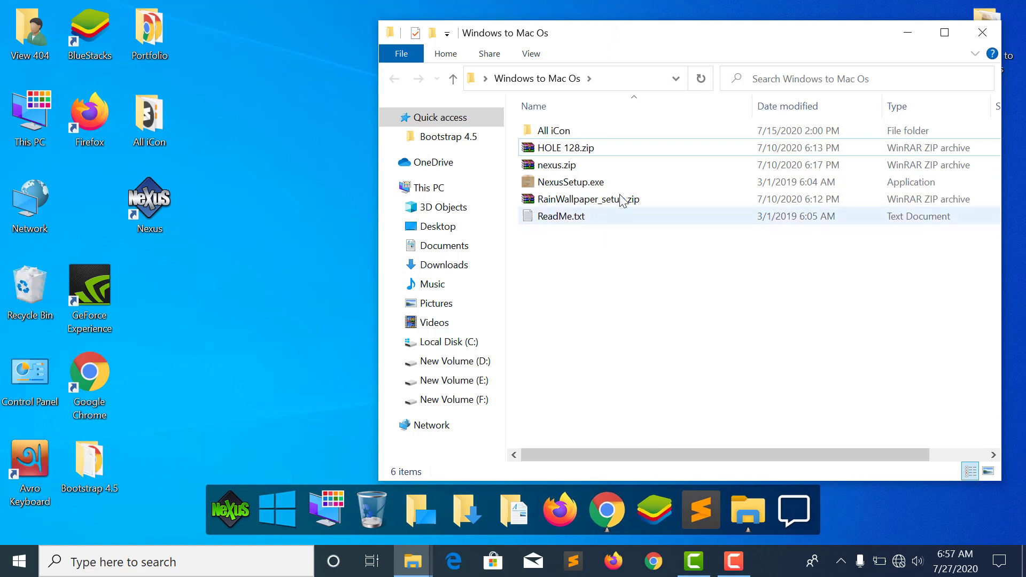
click(599, 201)
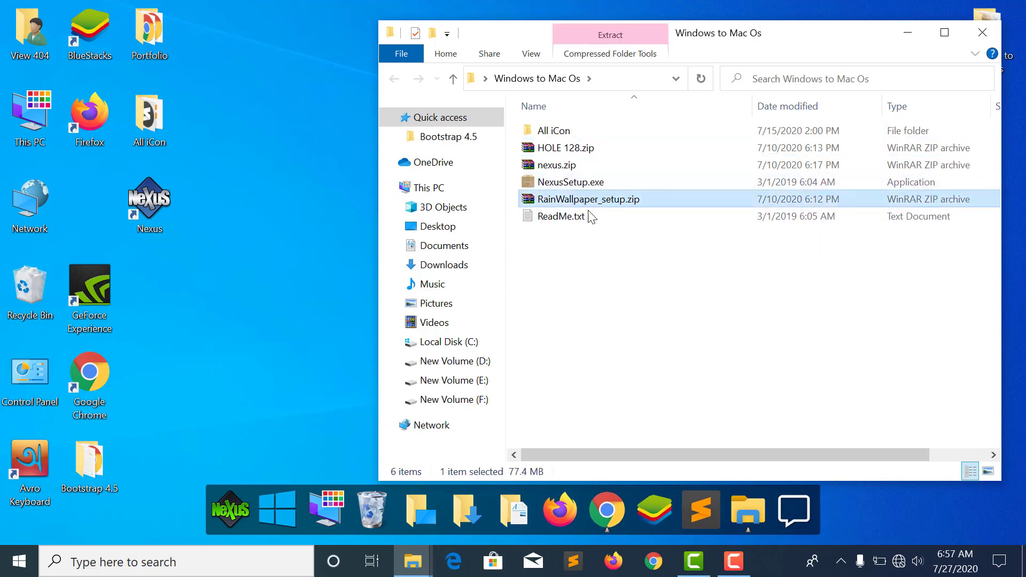
click(559, 165)
key(Delete)
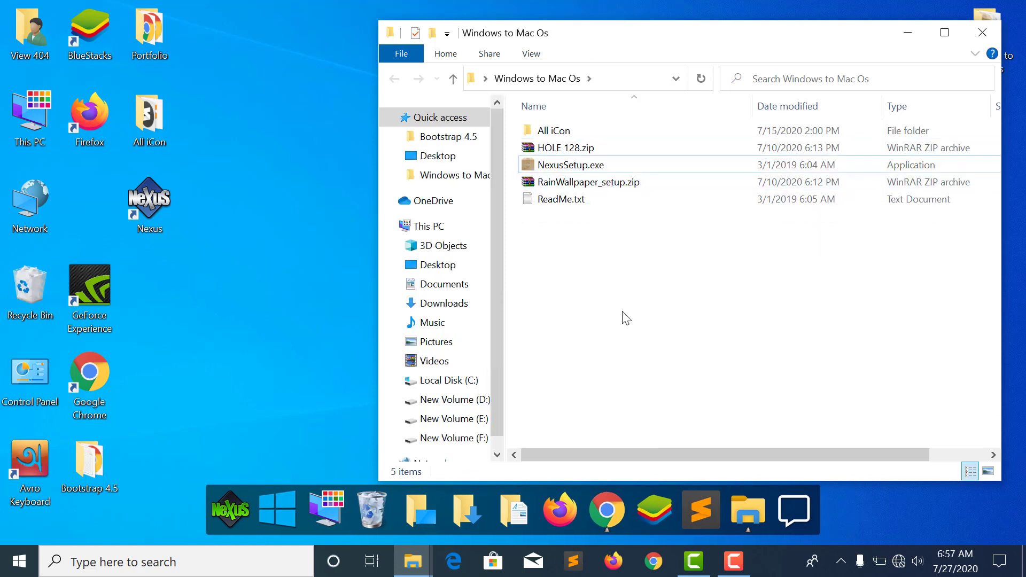
Step: Look through the images in the extracted All iCon folder, close the window and refresh the desktop
click(572, 133)
double_click(589, 131)
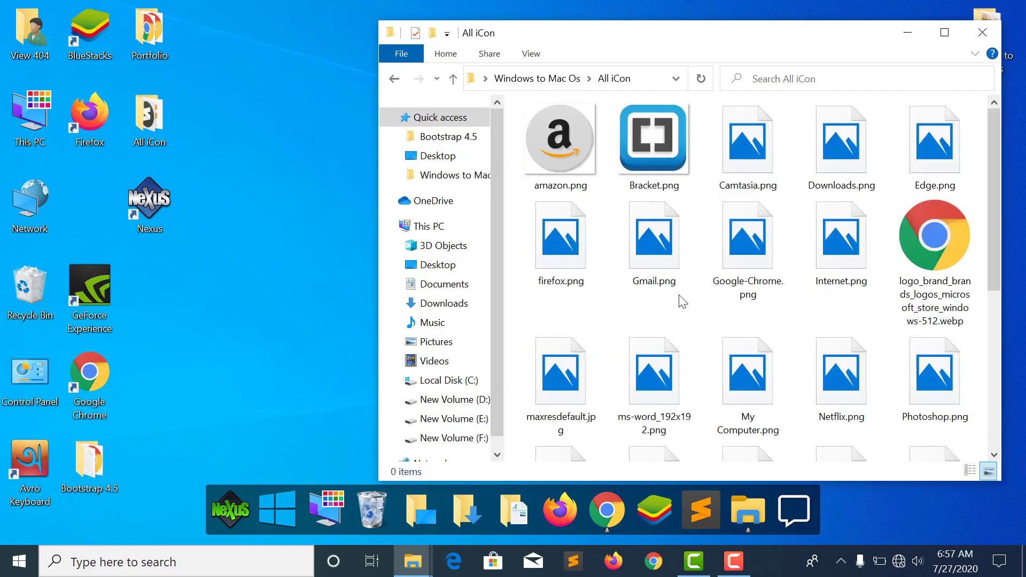
scroll(729, 271, down, 4)
scroll(730, 273, up, 4)
scroll(732, 278, down, 4)
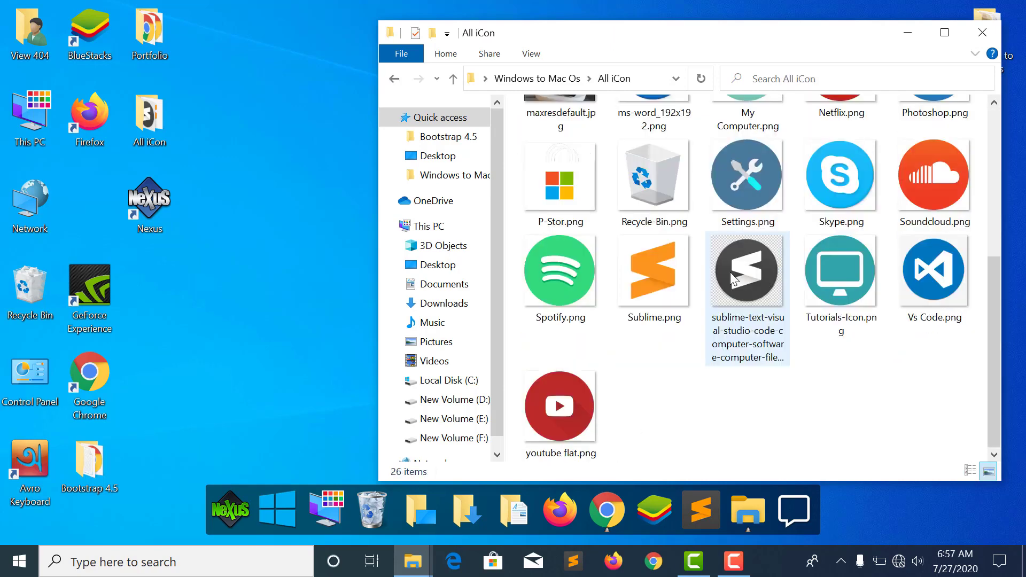
scroll(732, 278, up, 4)
click(983, 35)
right_click(652, 30)
click(704, 78)
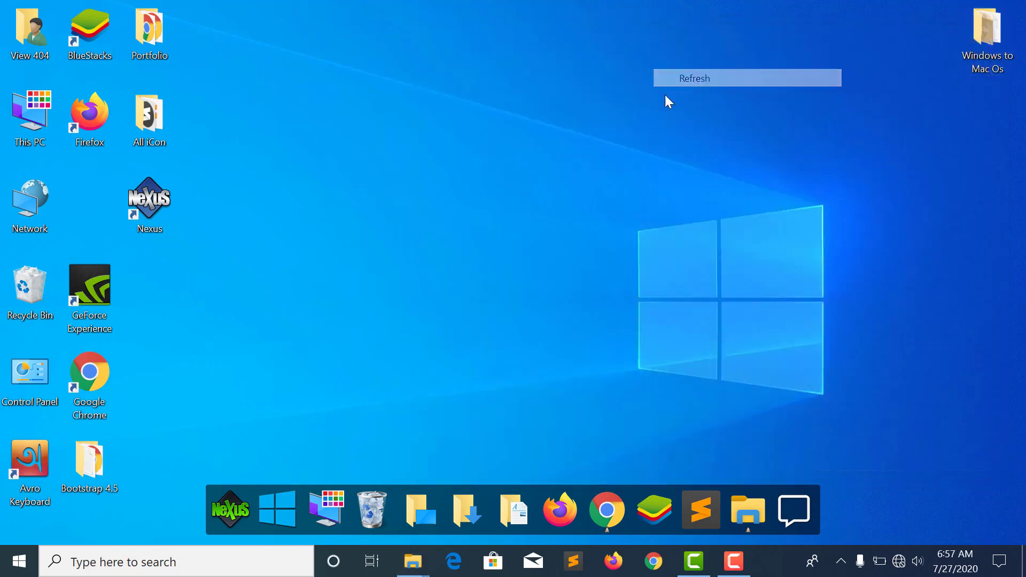
Step: Start changing the icon of the Desktop dock item and browse to the All iCon folder inside Windows to Mac Os
right_click(413, 486)
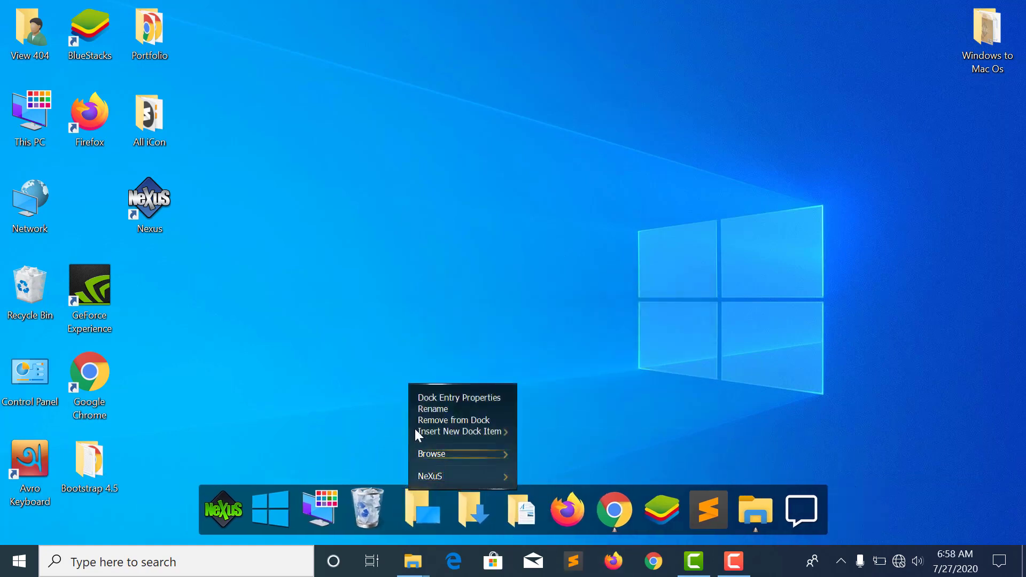
click(430, 399)
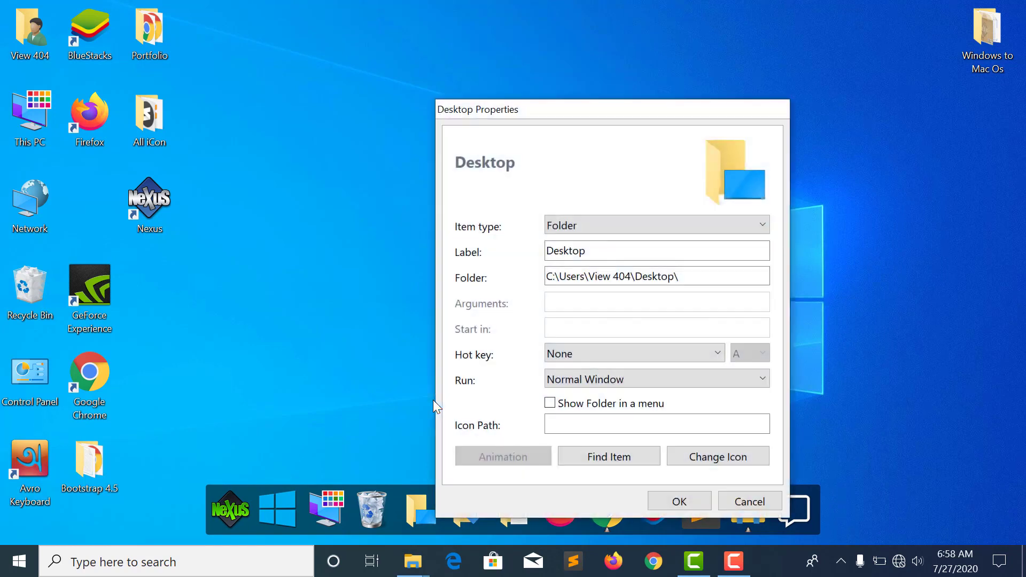
click(717, 457)
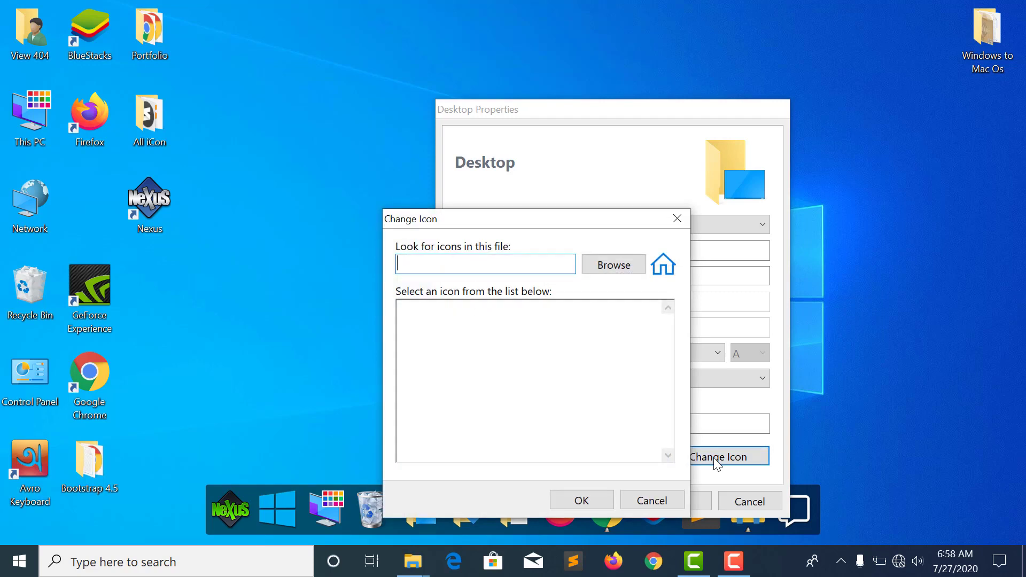
click(625, 271)
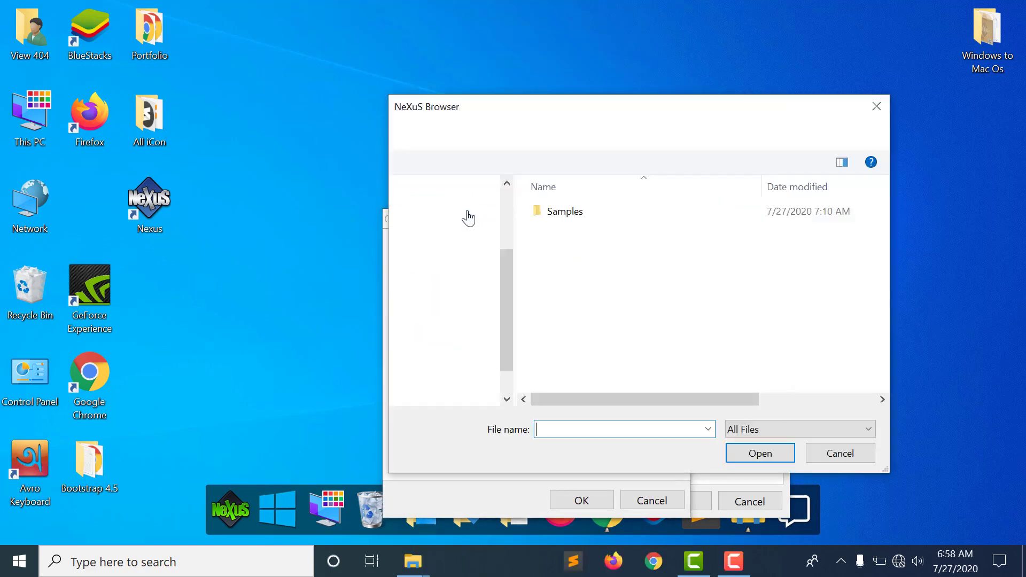
scroll(464, 218, up, 2)
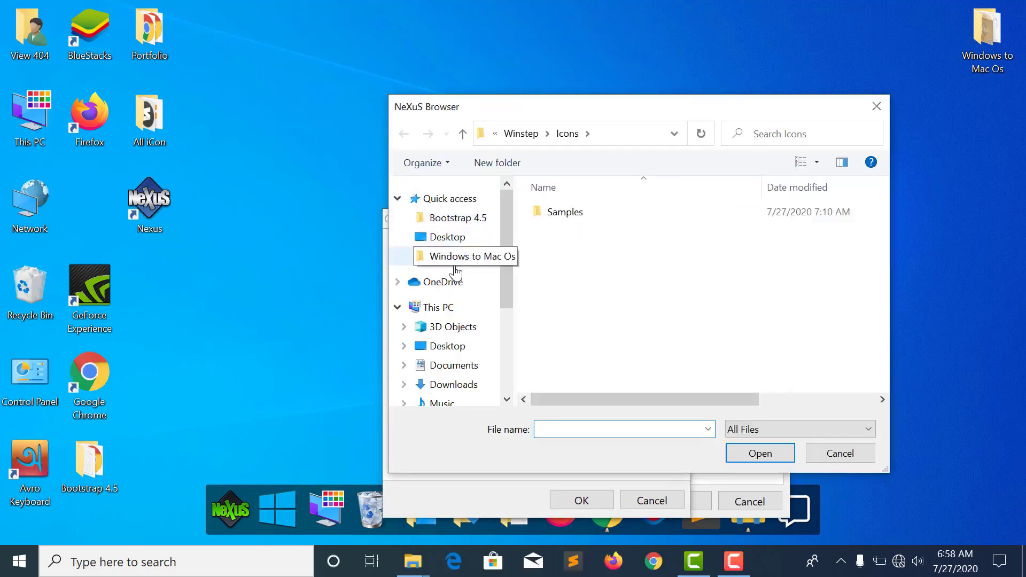
click(453, 239)
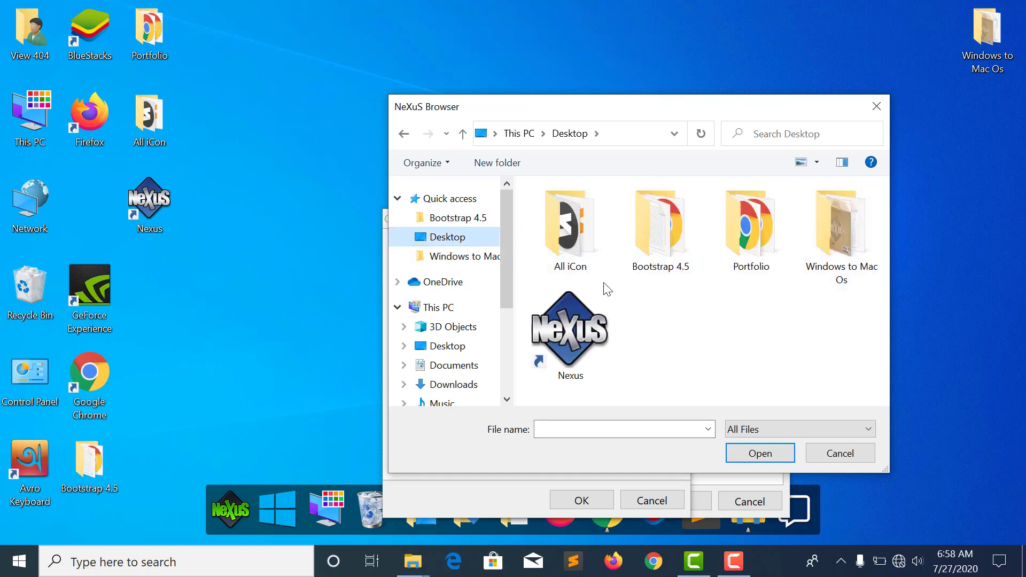
double_click(840, 235)
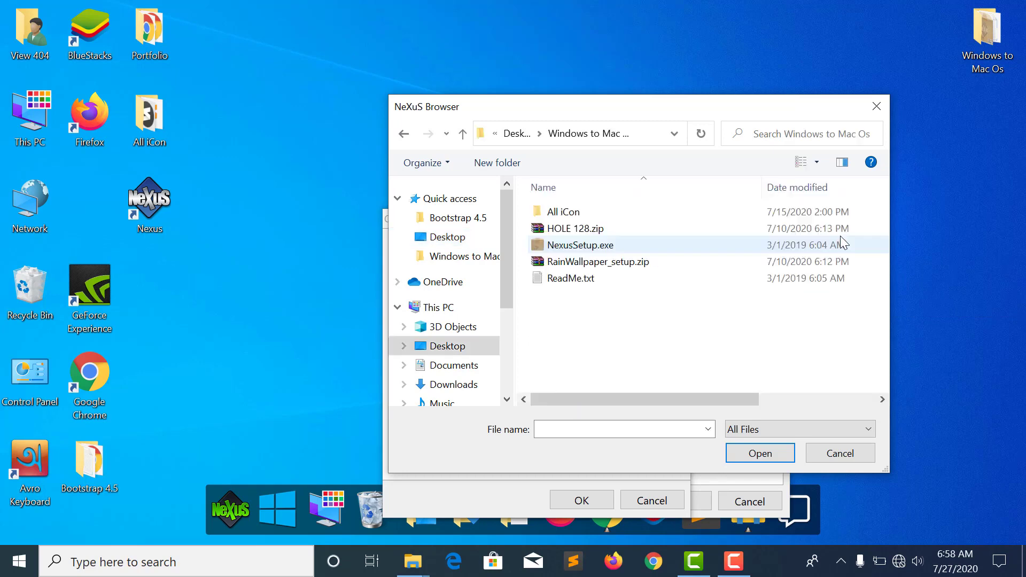
double_click(565, 216)
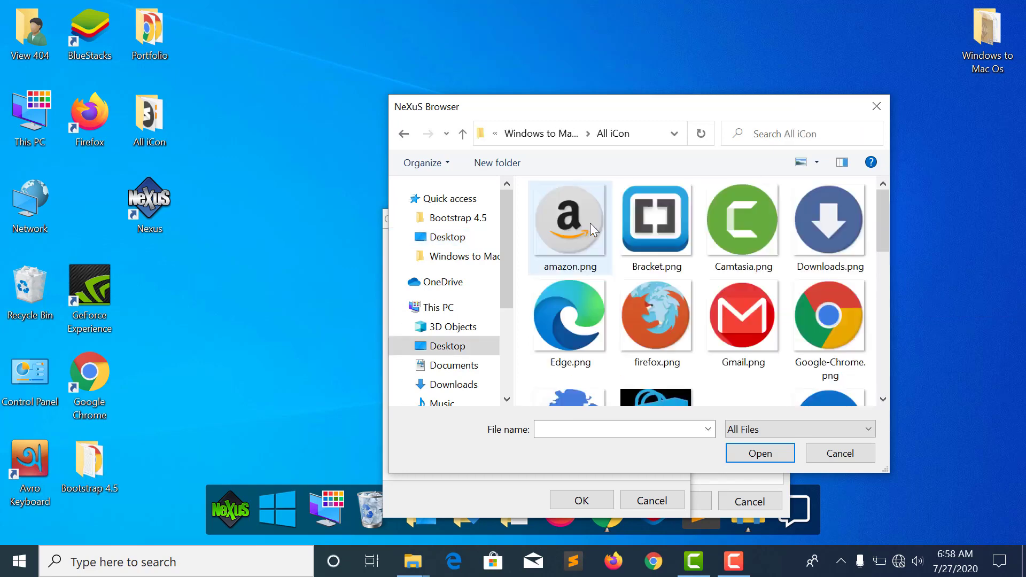
Step: Apply Tutorials-Icon.png as the icon of the Desktop dock item and refresh the desktop
scroll(754, 284, down, 3)
scroll(694, 315, down, 2)
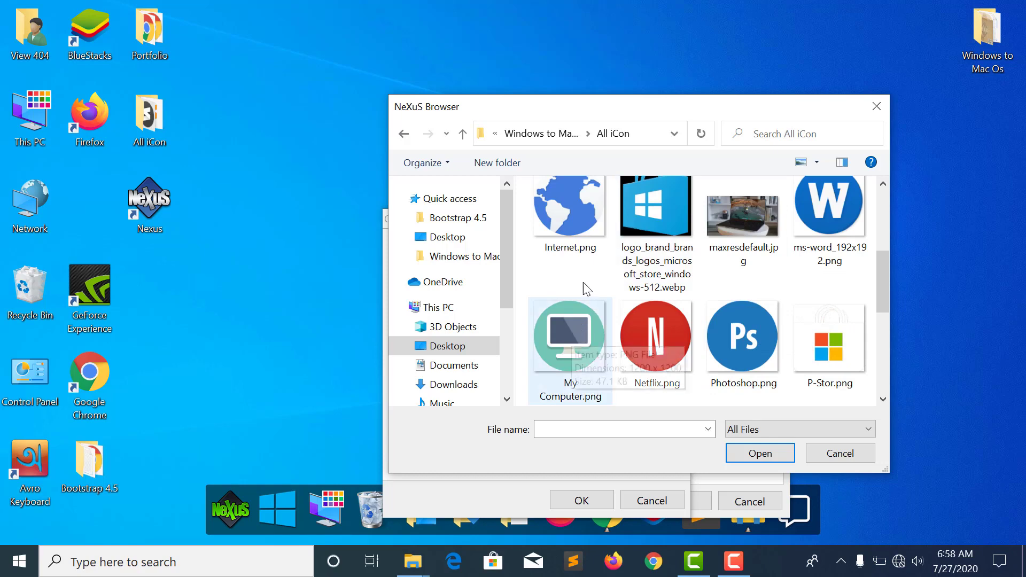
drag(634, 112, 674, 19)
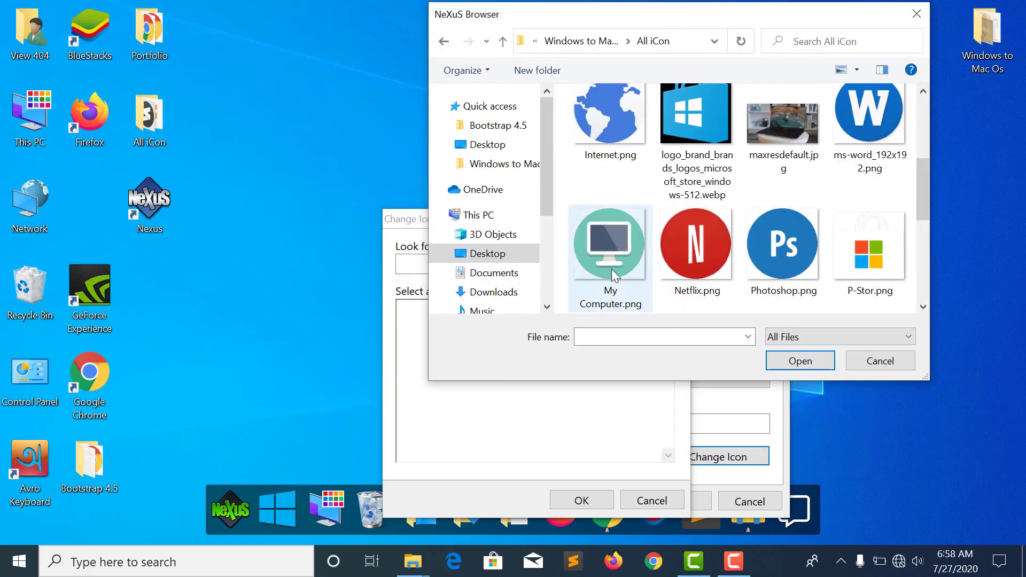
scroll(615, 273, down, 4)
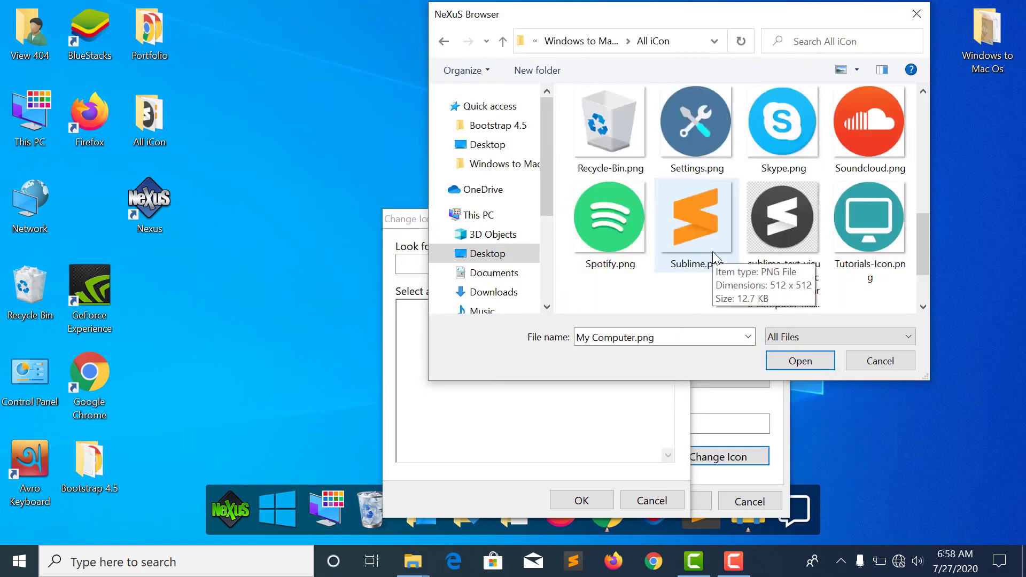
scroll(806, 280, up, 2)
scroll(806, 280, down, 2)
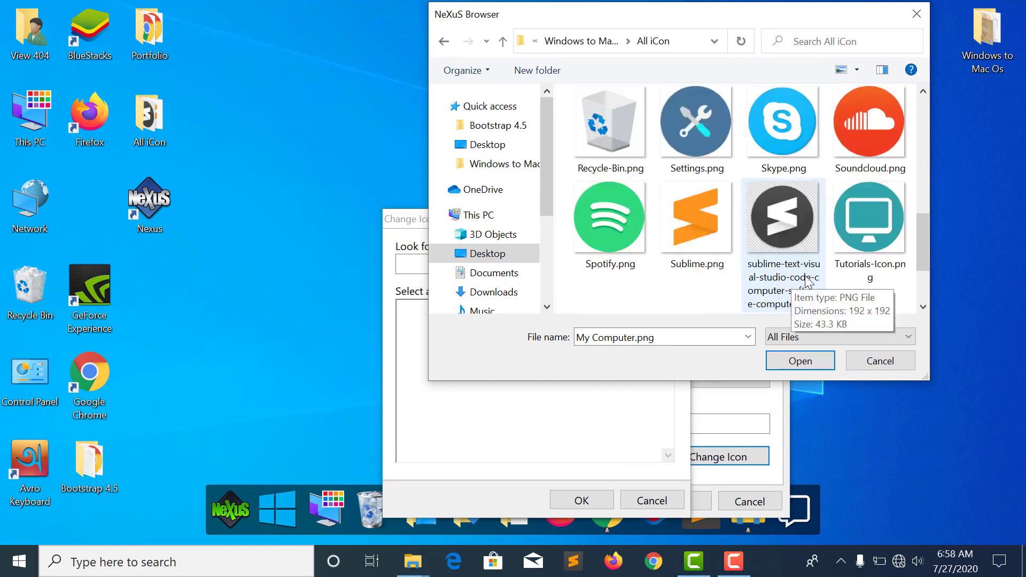
click(884, 221)
click(804, 361)
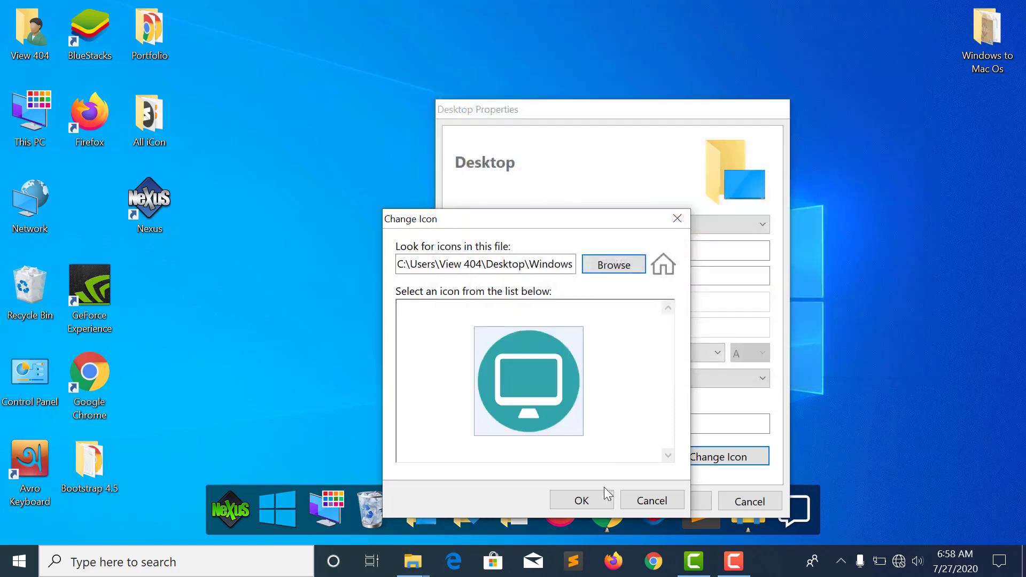
click(582, 499)
click(680, 501)
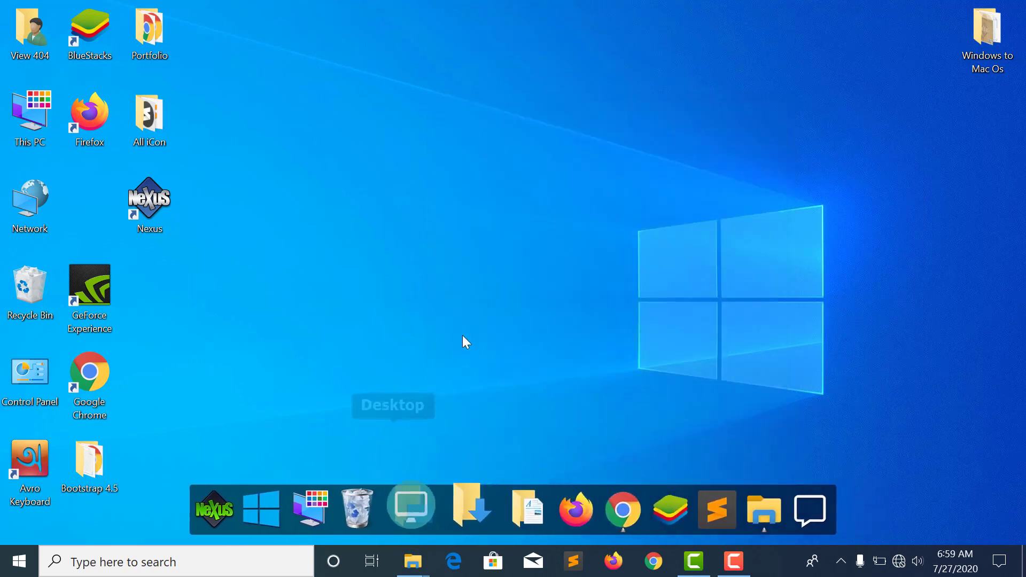
right_click(431, 170)
click(483, 217)
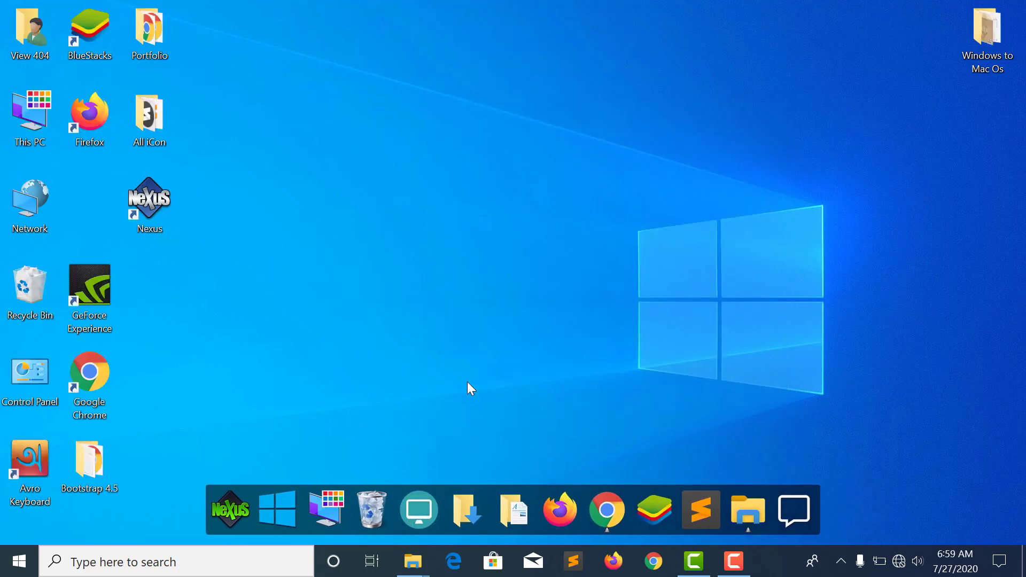
Step: Replace the icon of the Downloads dock item with Downloads.png from the All iCon folder
right_click(464, 489)
click(495, 396)
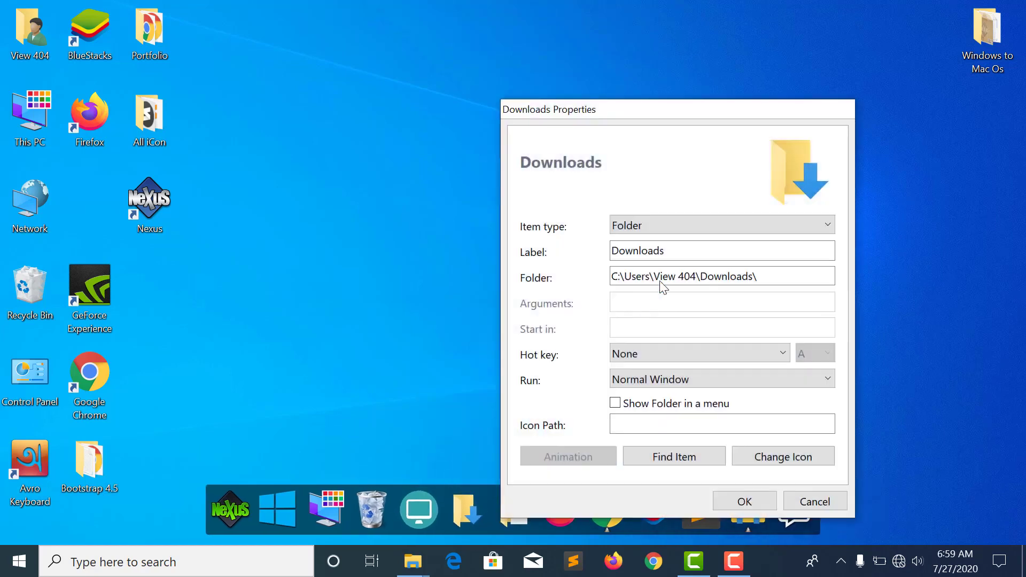
click(788, 470)
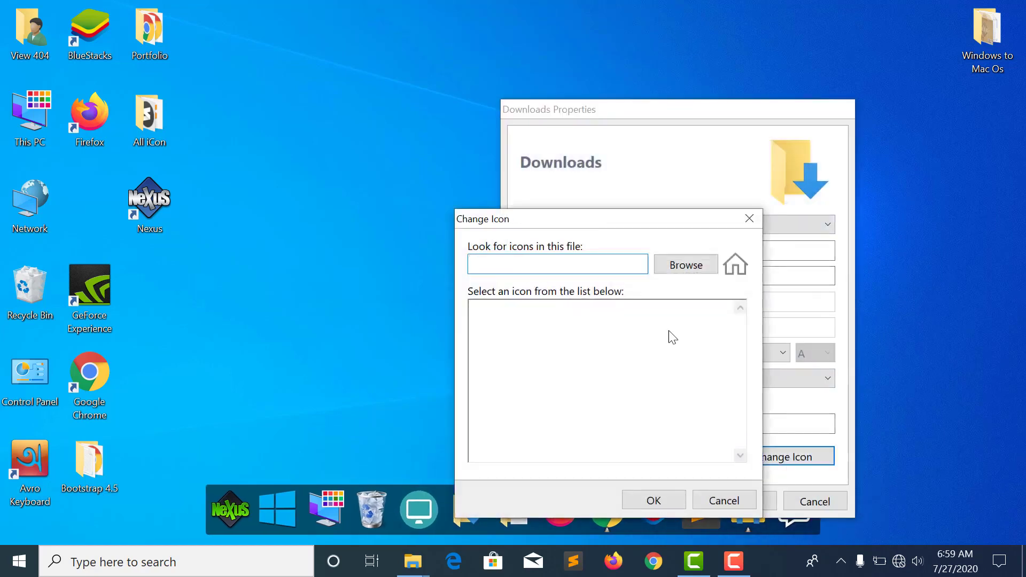
click(683, 270)
scroll(748, 288, down, 5)
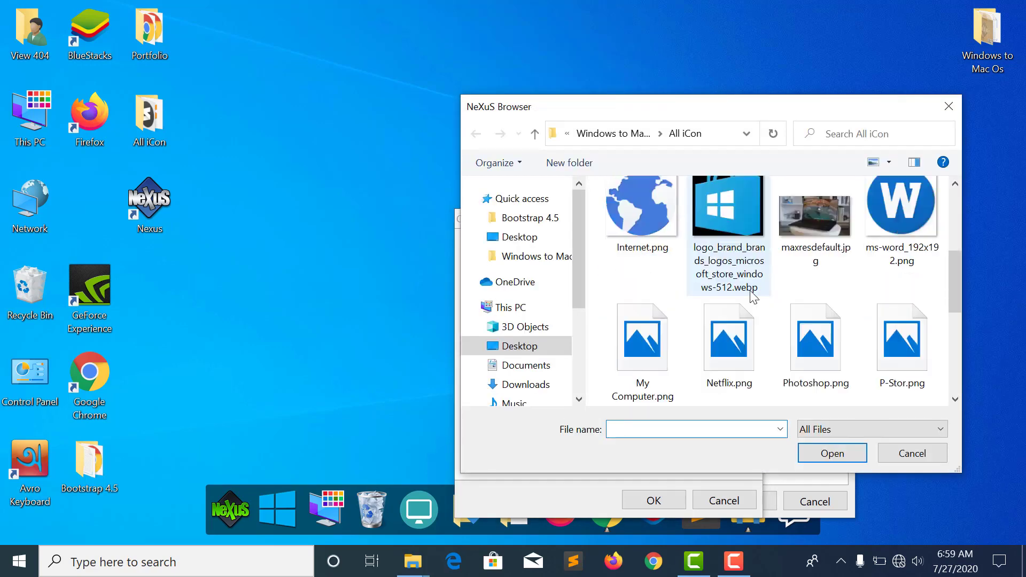
scroll(749, 295, down, 2)
scroll(770, 318, down, 2)
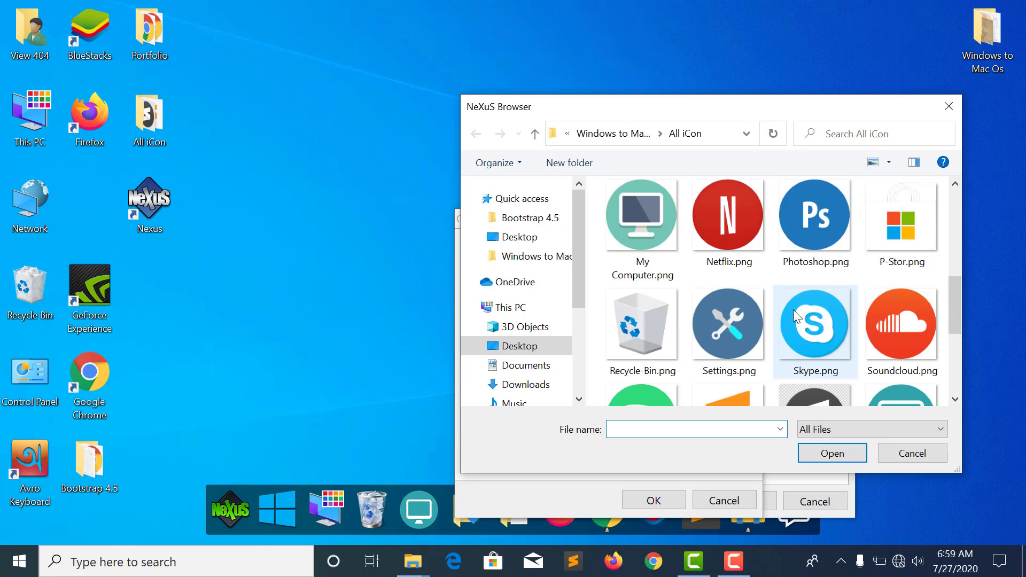
scroll(793, 310, up, 3)
scroll(793, 309, down, 2)
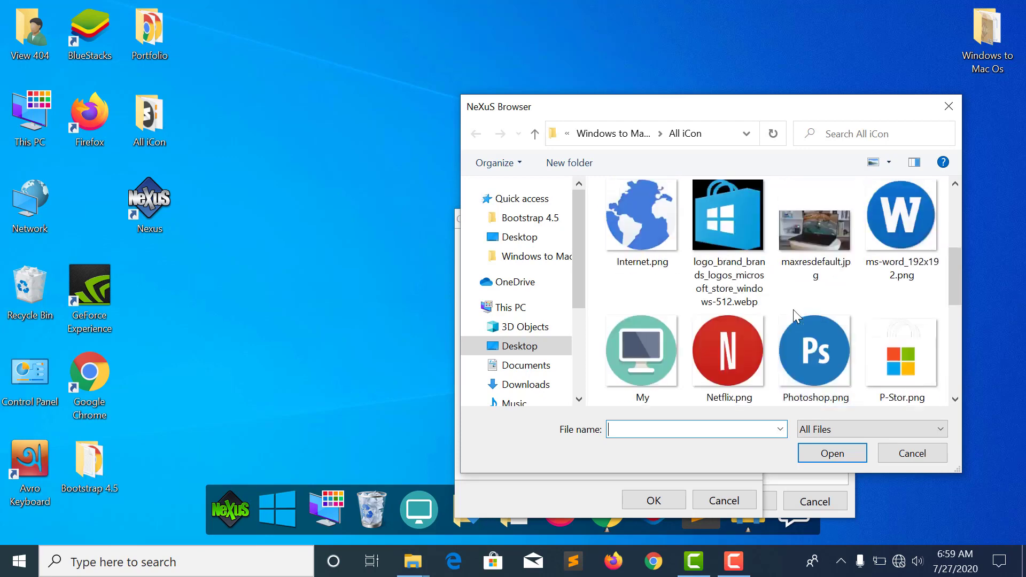
scroll(793, 309, up, 3)
click(877, 228)
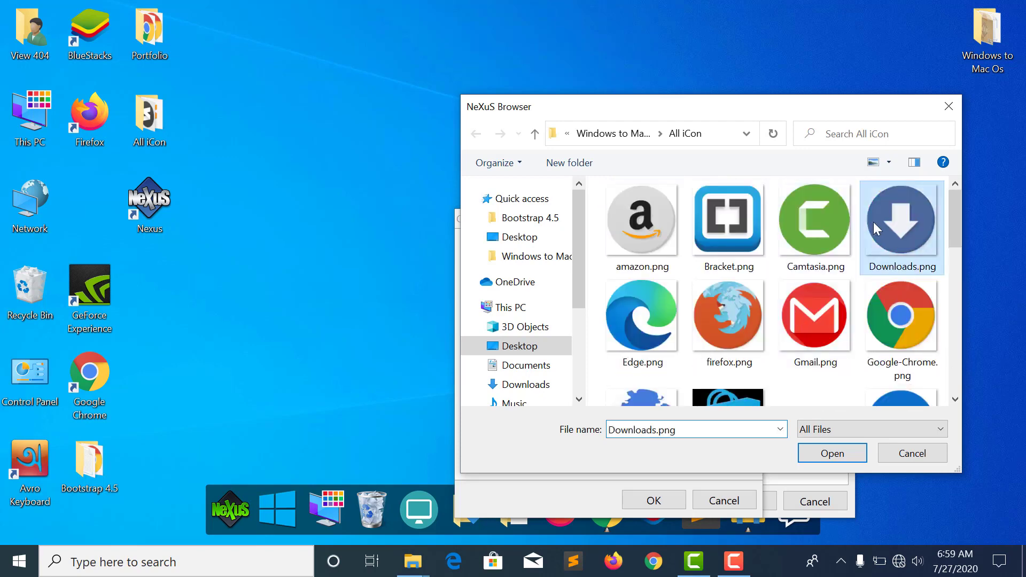
click(831, 453)
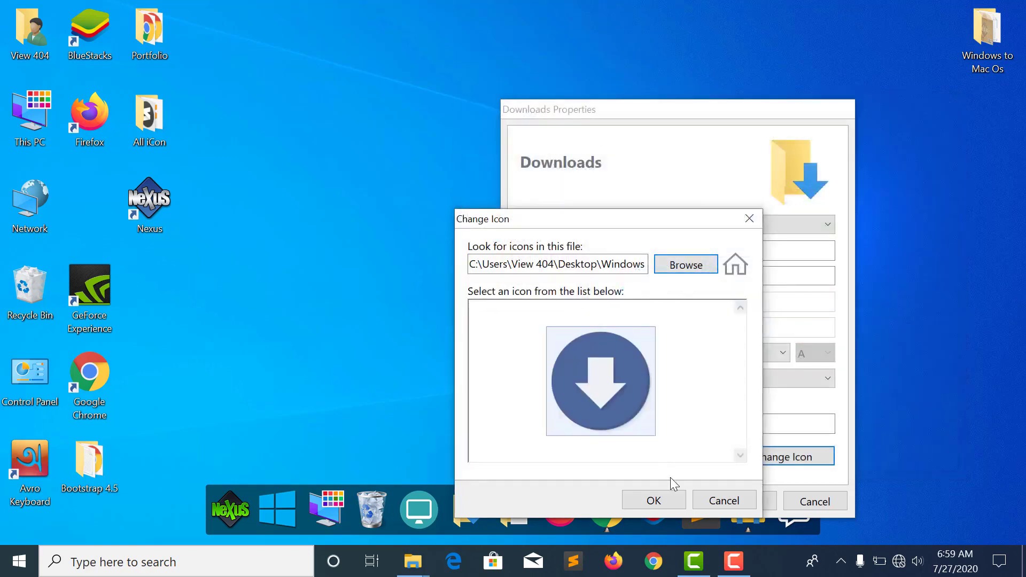
click(653, 500)
click(738, 502)
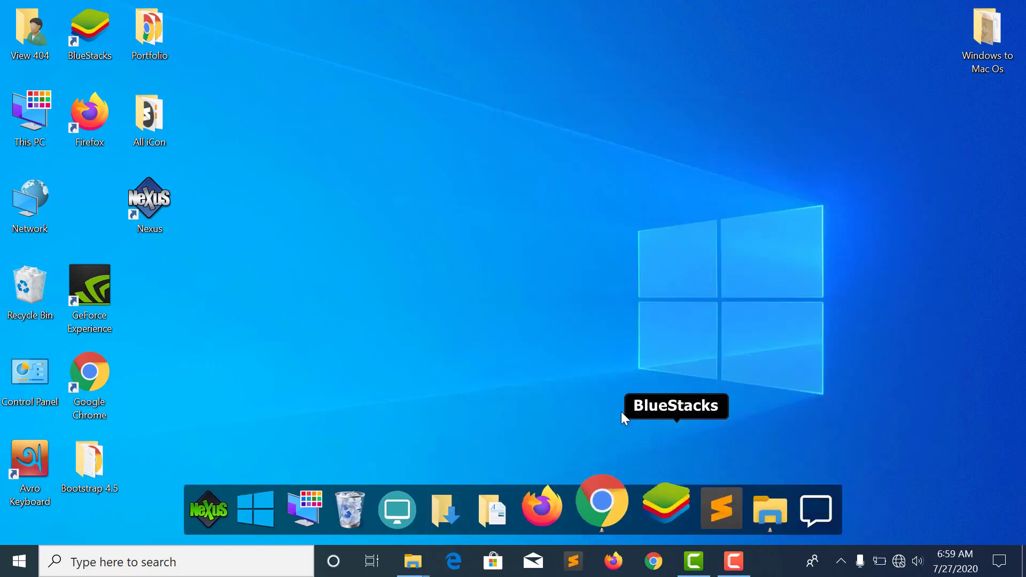
Step: Change the icon of the Documents dock item to ms-word_192x192.png from the All iCon folder
right_click(521, 494)
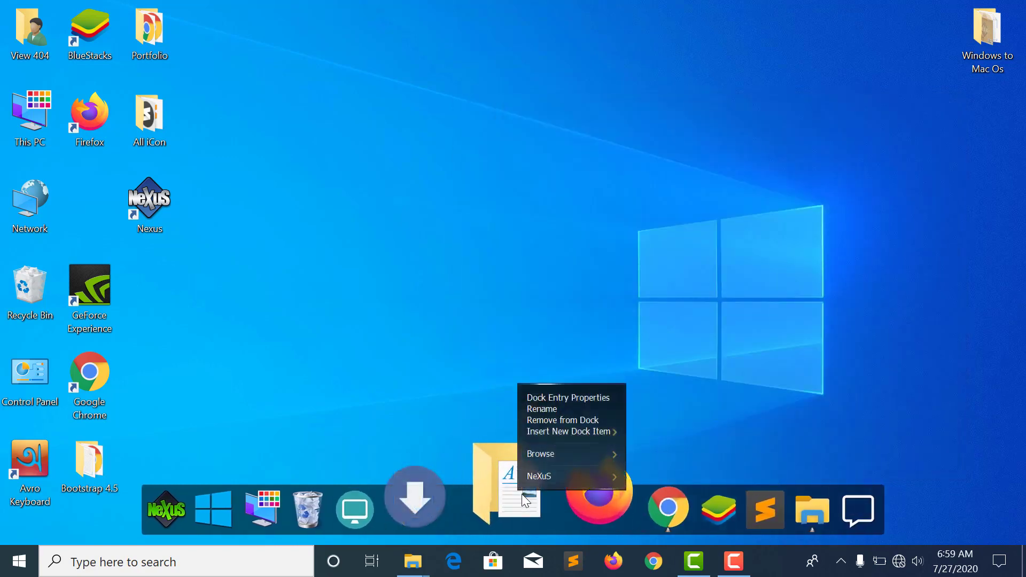
click(556, 397)
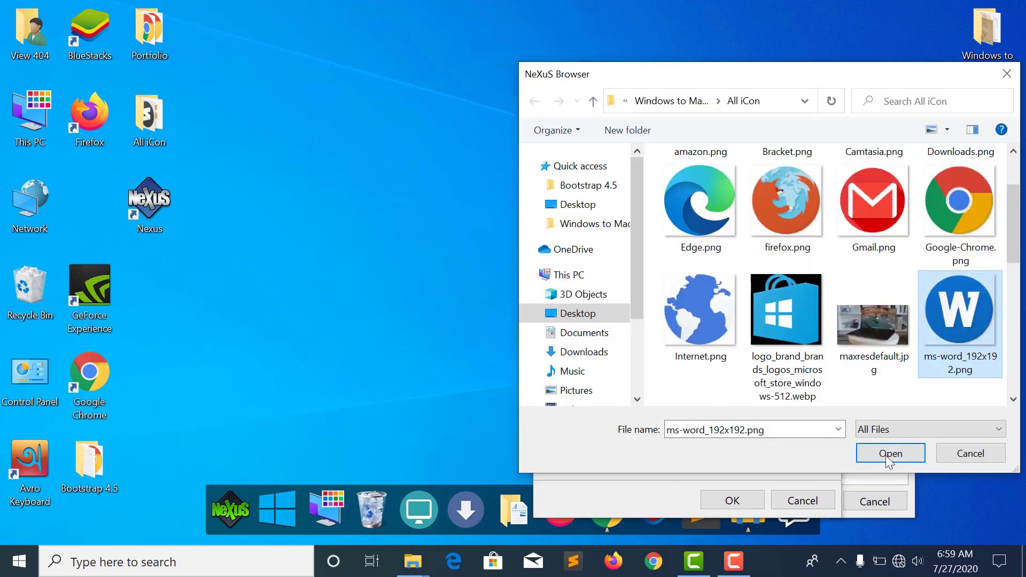
click(888, 454)
click(731, 501)
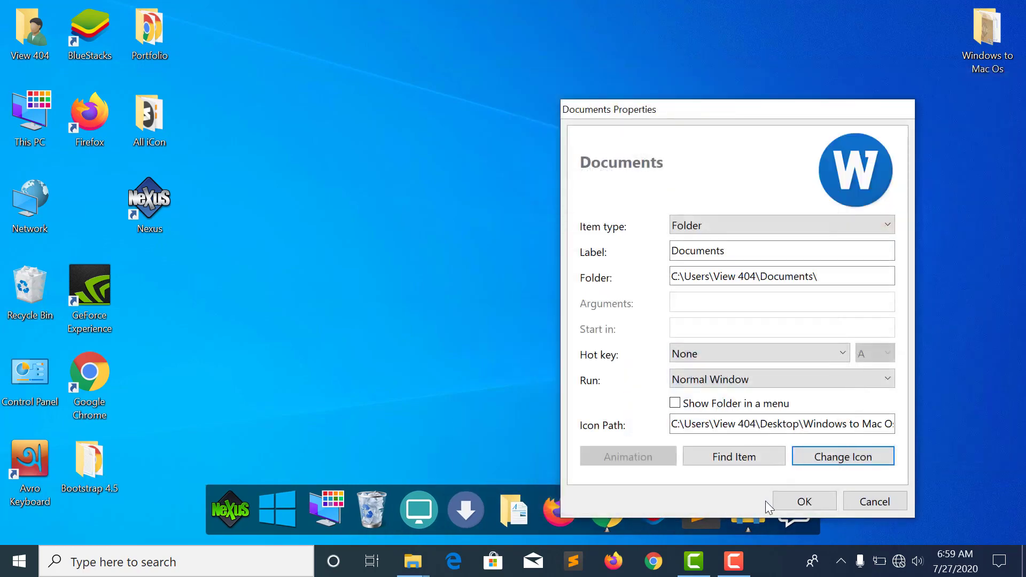
click(803, 502)
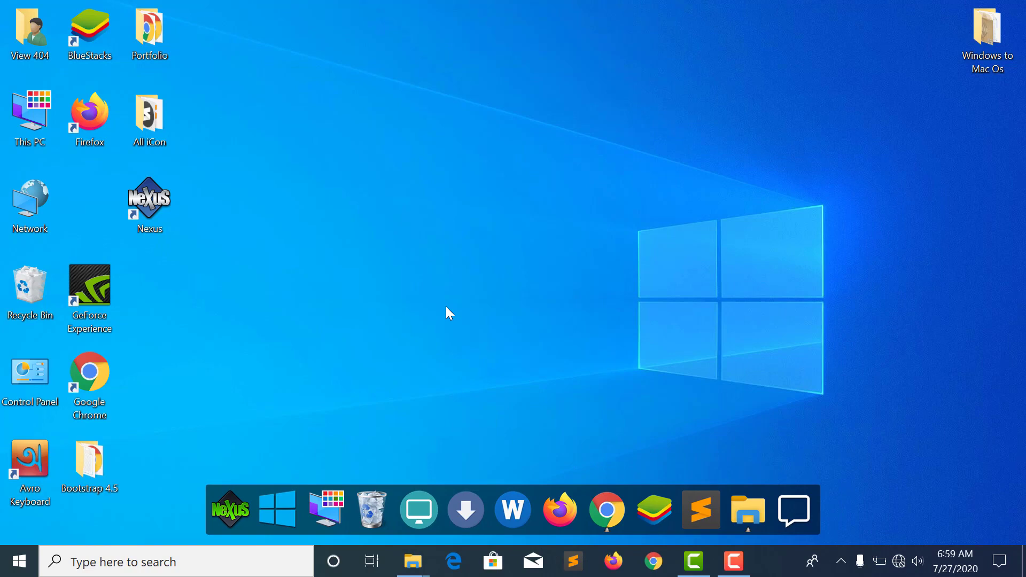
Step: Add Microsoft Store from the Start menu's app list to the dock, between Documents and Firefox
click(19, 561)
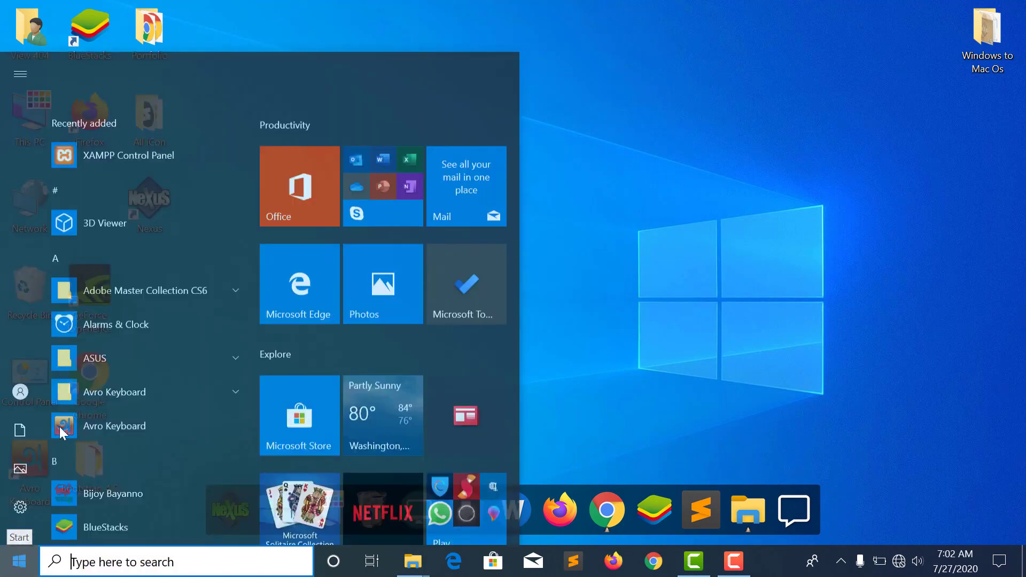
scroll(85, 369, down, 12)
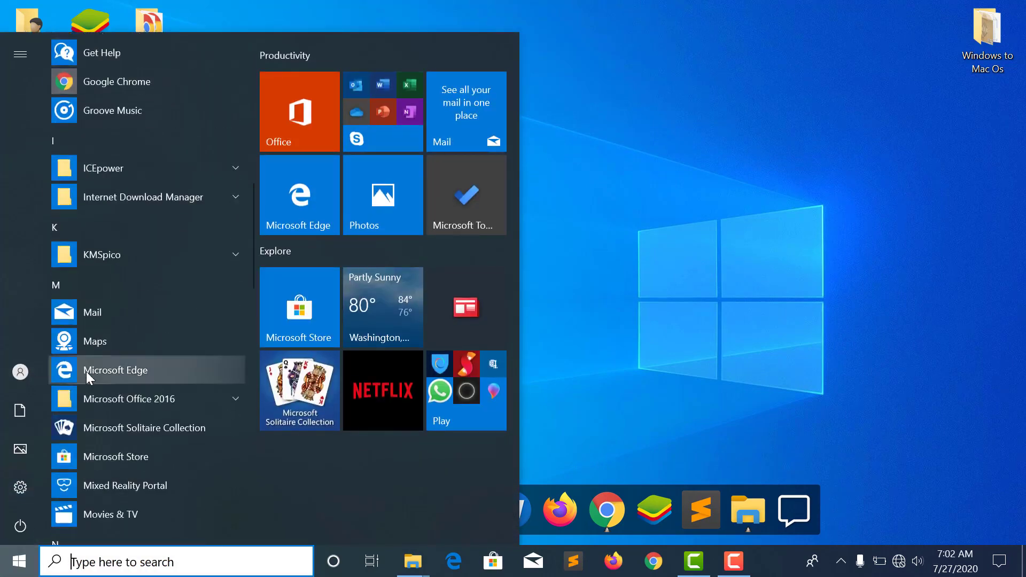
scroll(98, 456, down, 10)
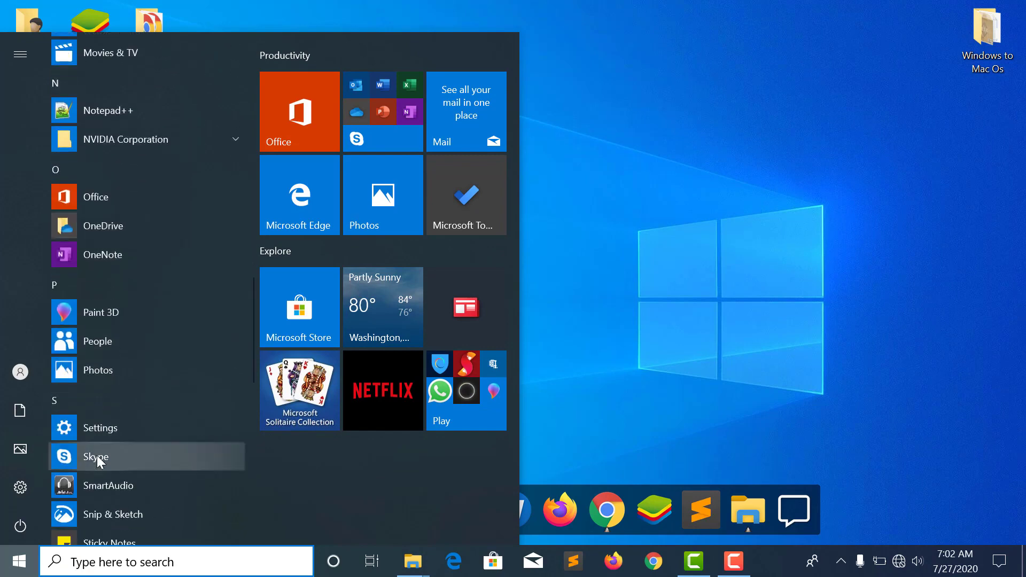
scroll(97, 455, down, 7)
scroll(97, 455, up, 15)
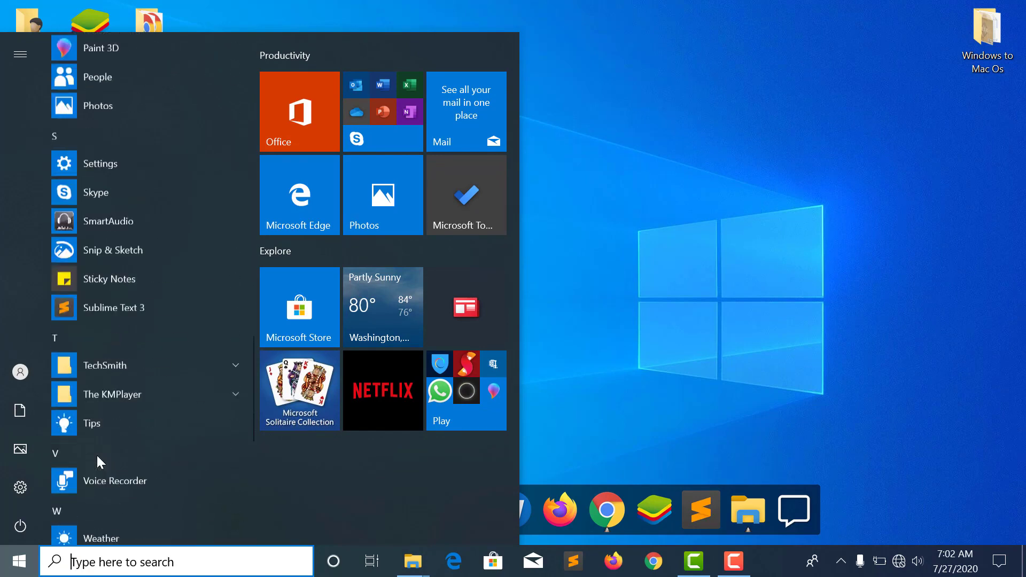
scroll(97, 456, up, 1)
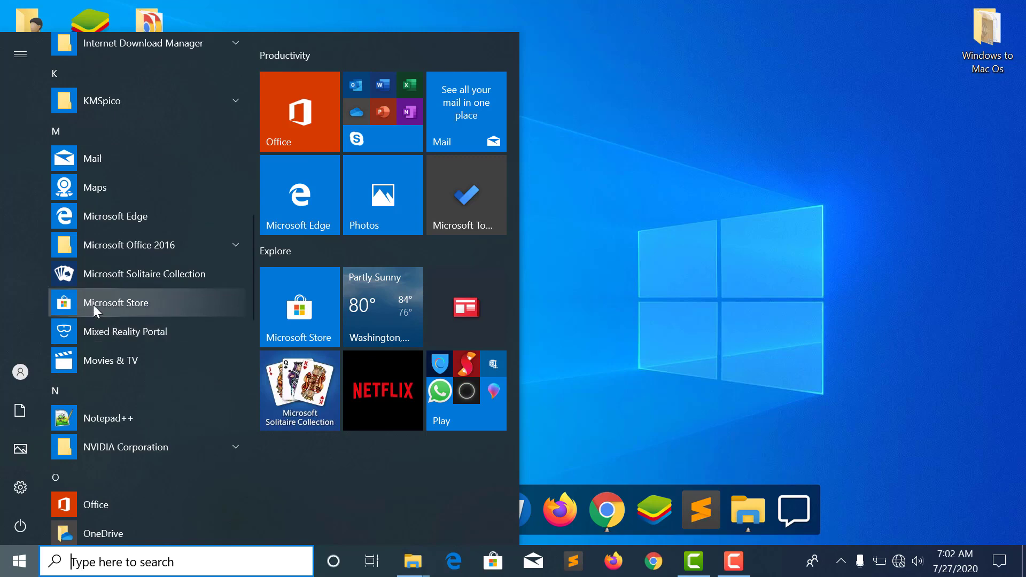
drag(93, 304, 557, 499)
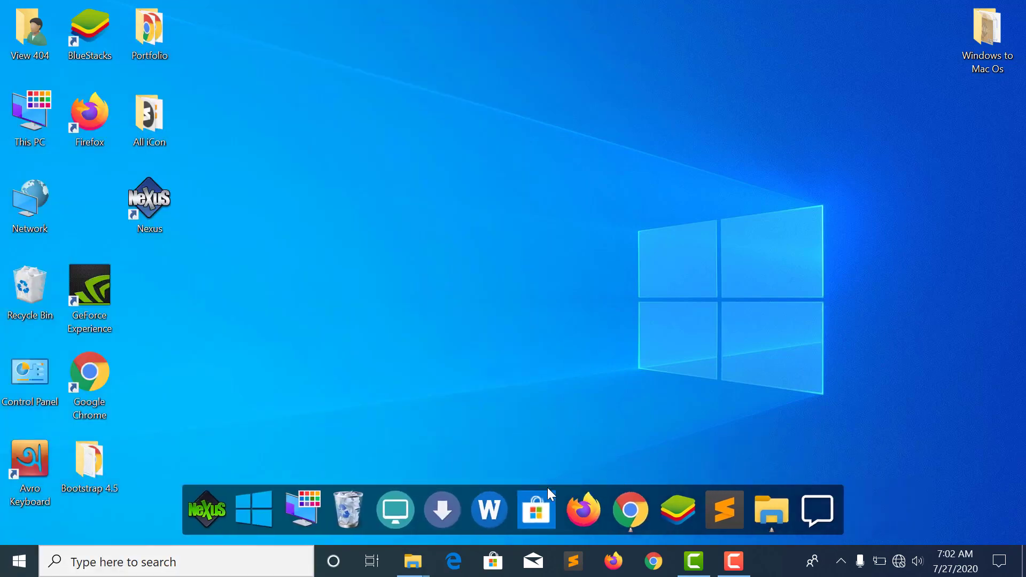
Step: Set the icon of the Microsoft Store dock item to P-Stor.png from the All iCon folder
right_click(540, 508)
click(608, 423)
click(879, 456)
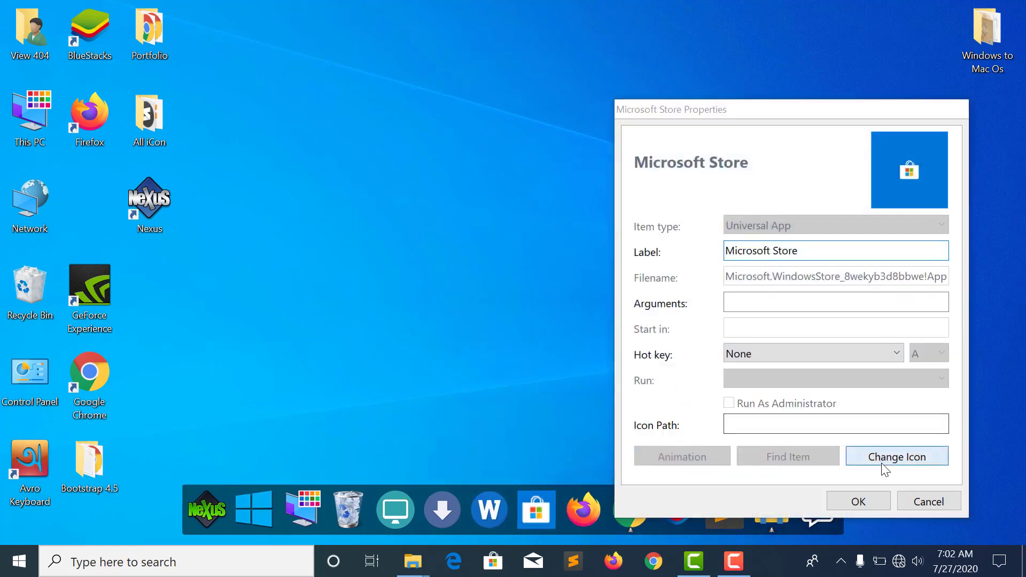
click(775, 266)
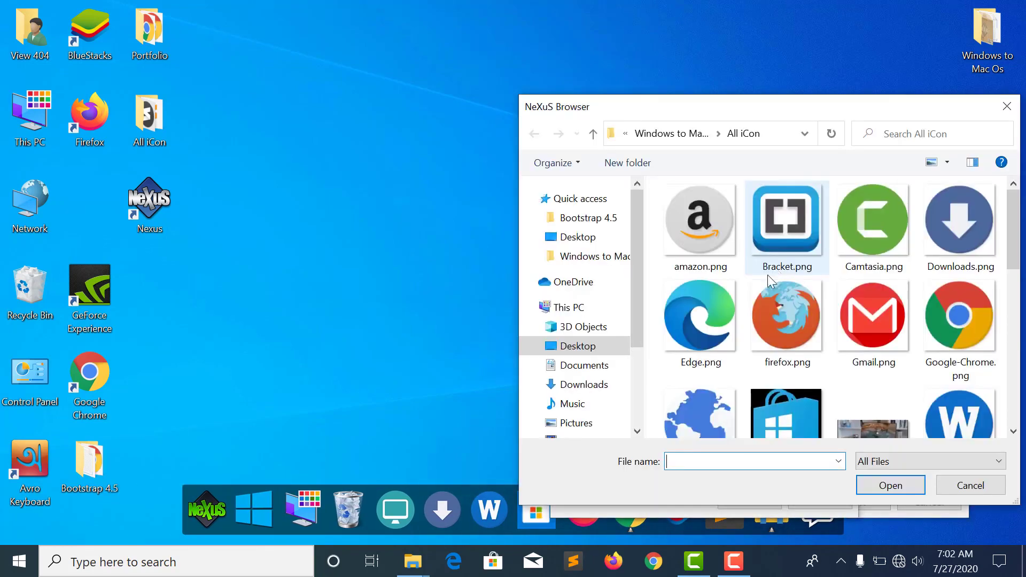
scroll(872, 362, down, 5)
scroll(906, 329, up, 1)
scroll(908, 331, down, 3)
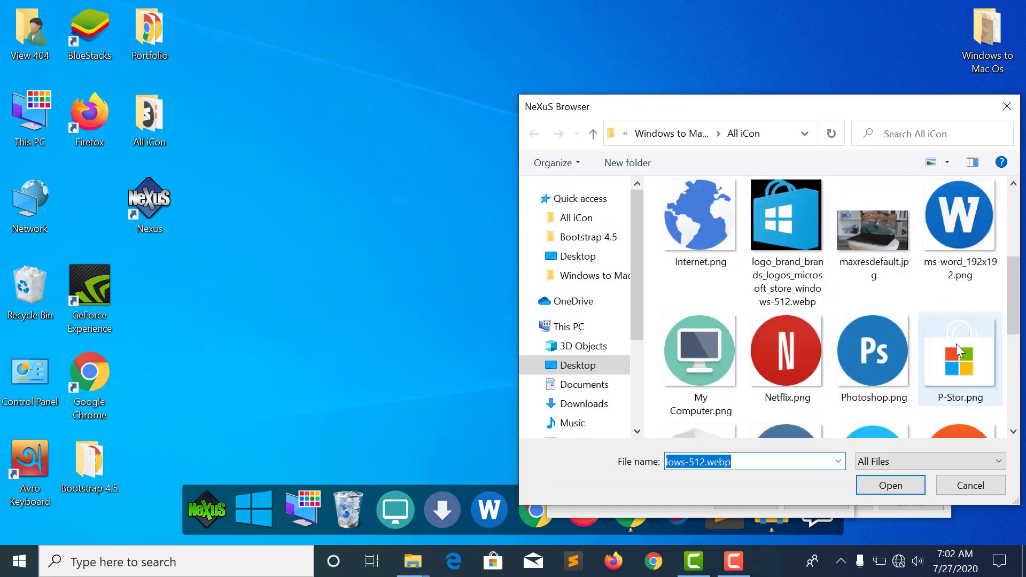
click(957, 345)
click(887, 486)
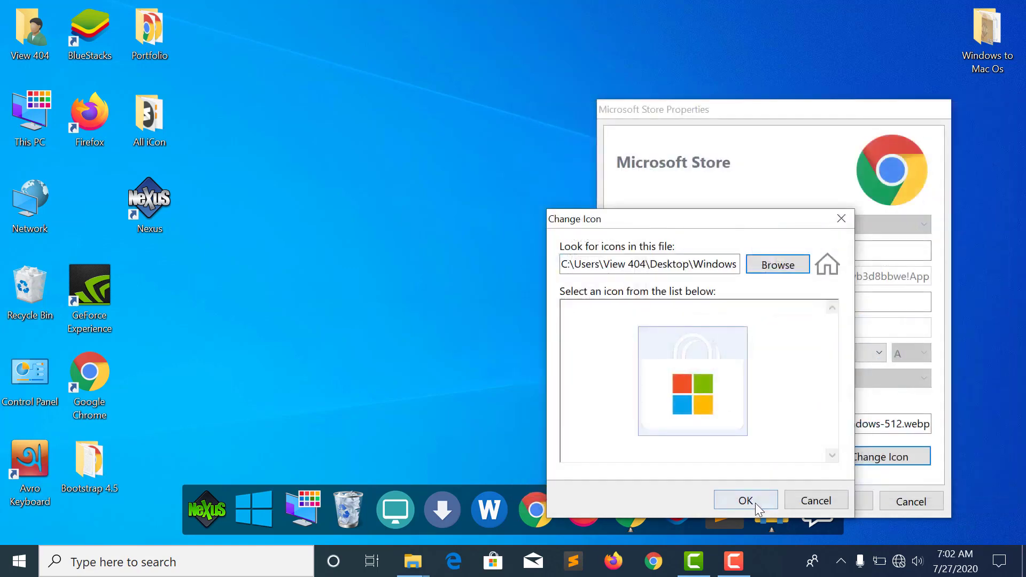
click(755, 501)
click(834, 503)
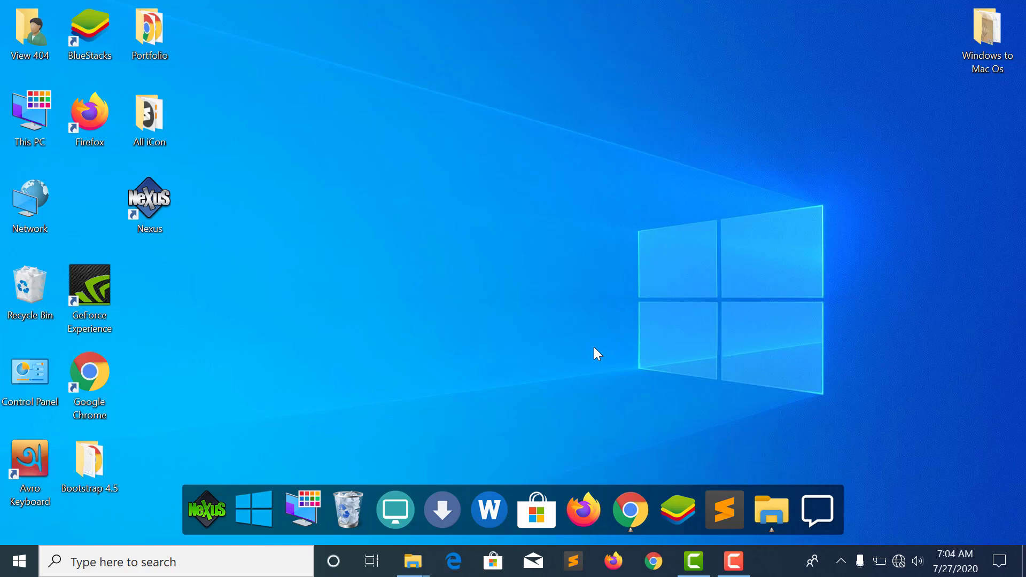
Step: Test the Start Menu and This PC dock items by opening and closing each one
click(254, 498)
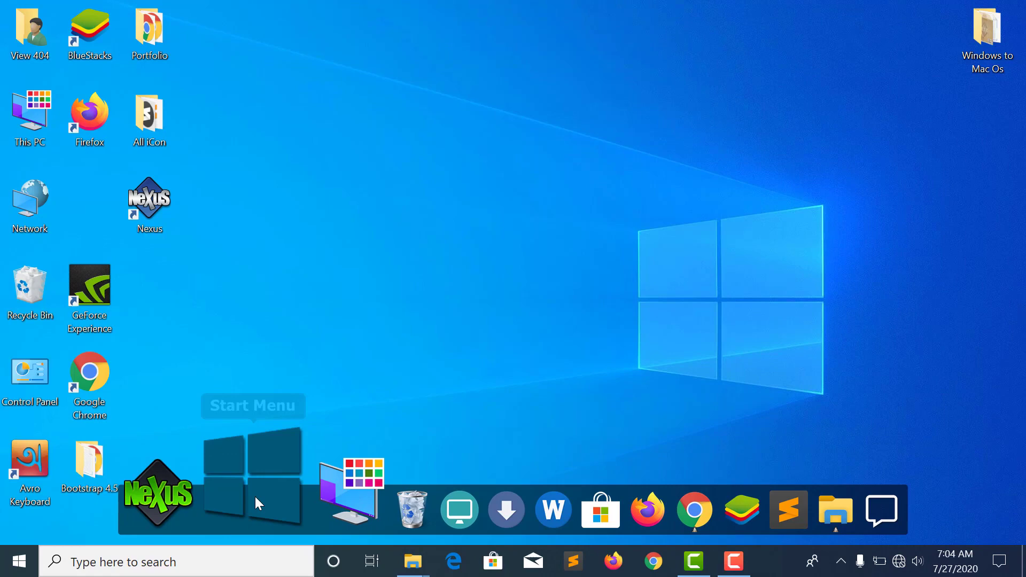
click(255, 497)
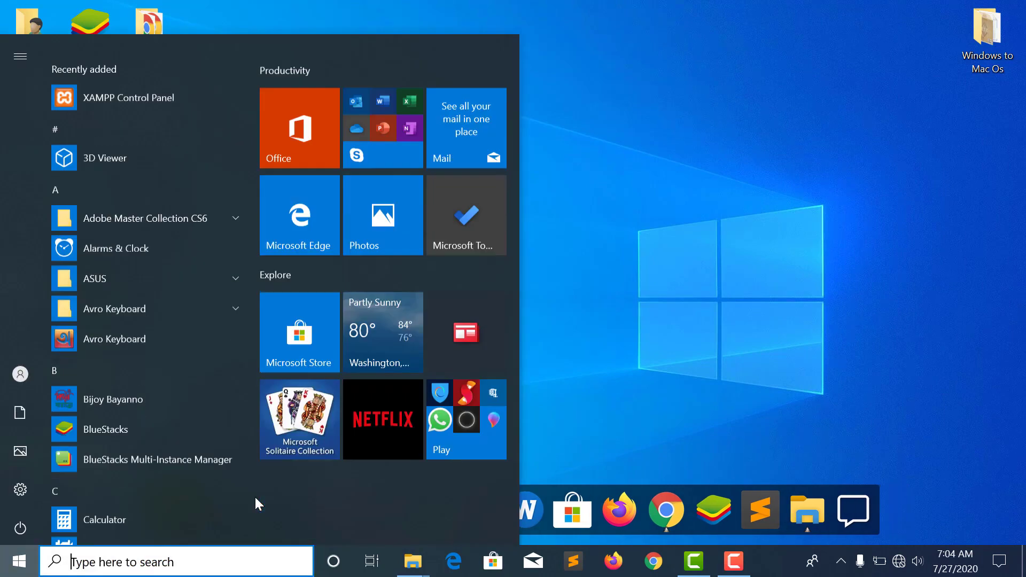
click(616, 262)
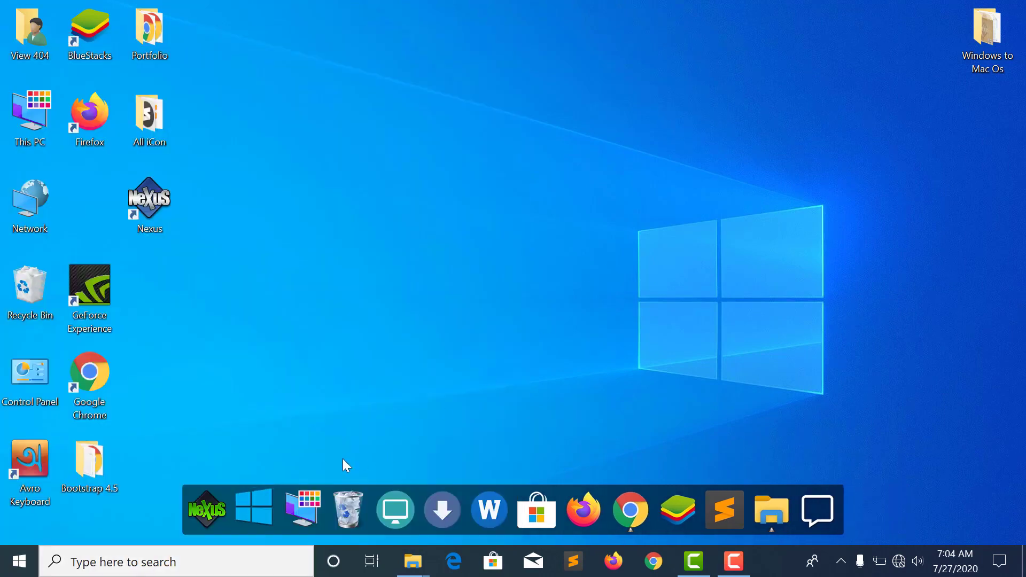
click(309, 507)
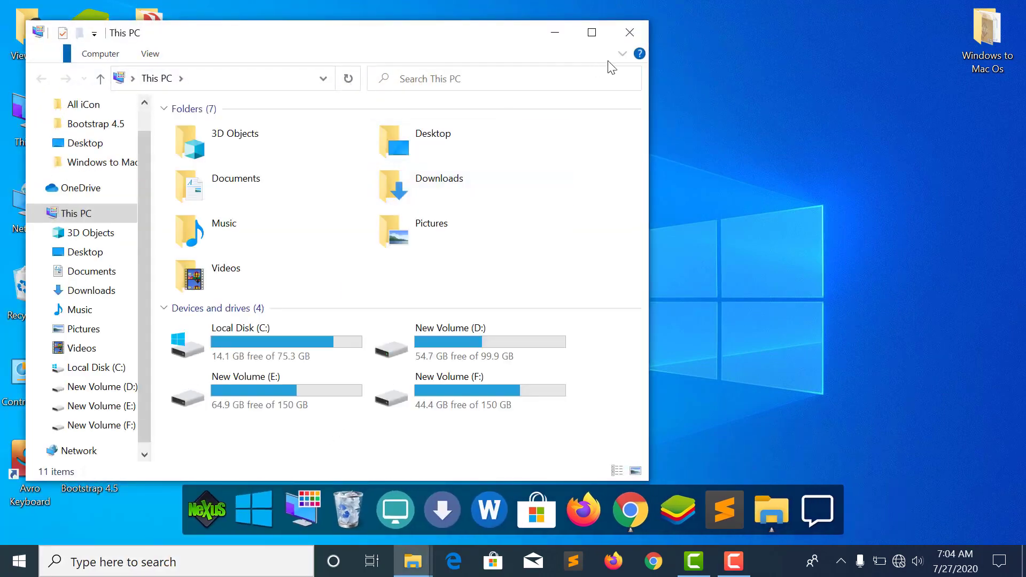
click(624, 35)
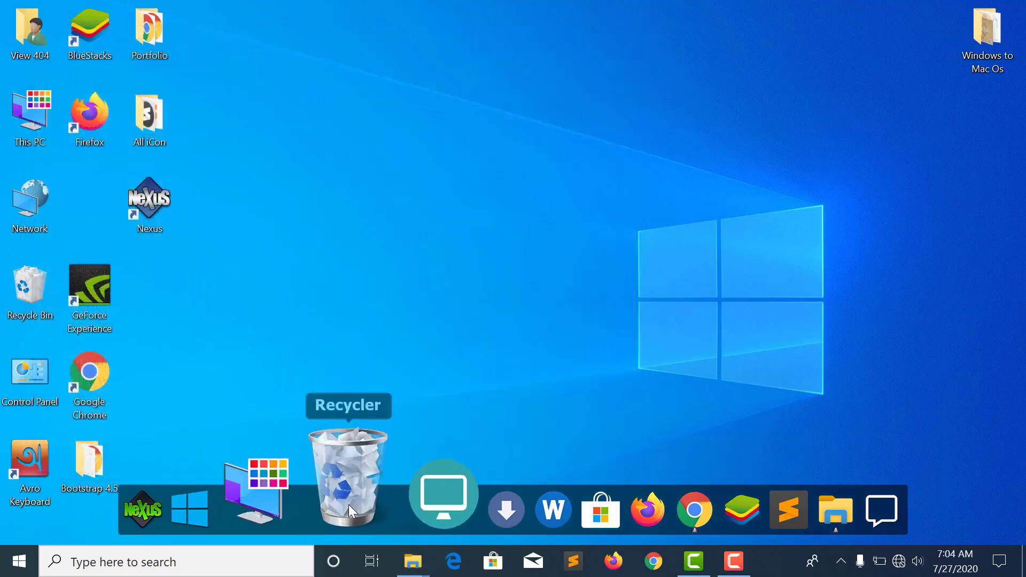
Step: Empty the Recycler from its dock item and confirm the permanent deletion
right_click(352, 496)
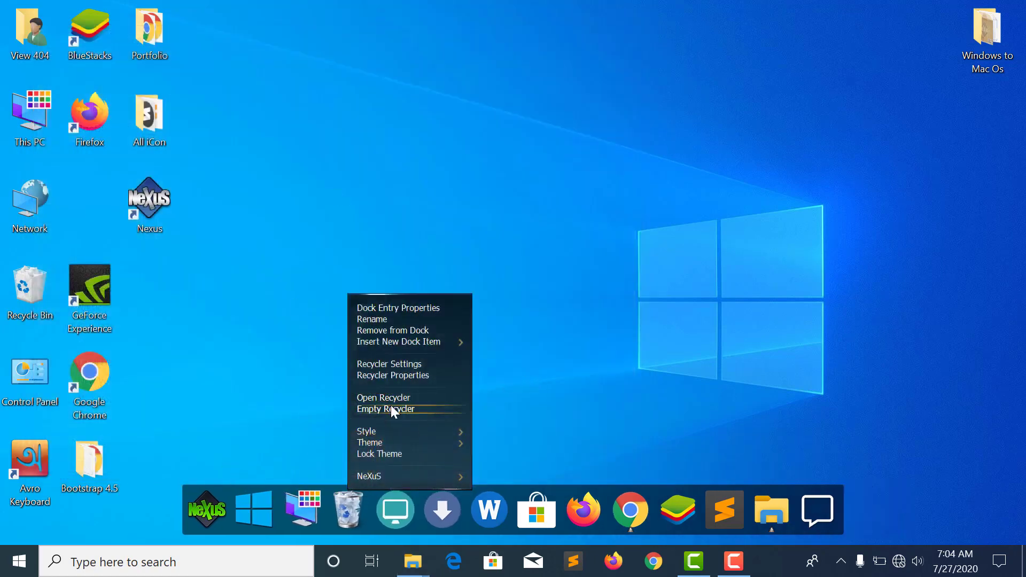
click(366, 409)
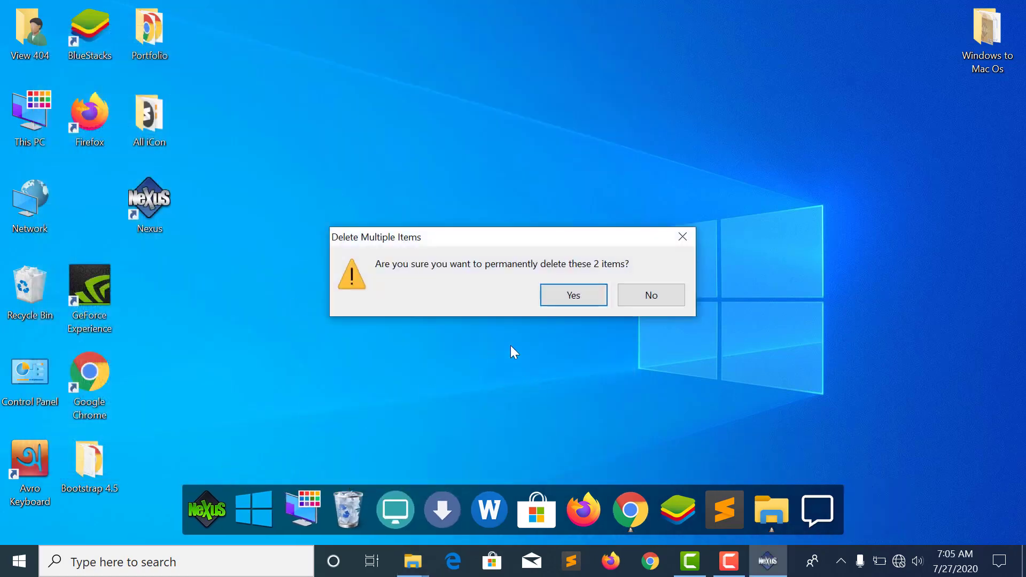
click(564, 302)
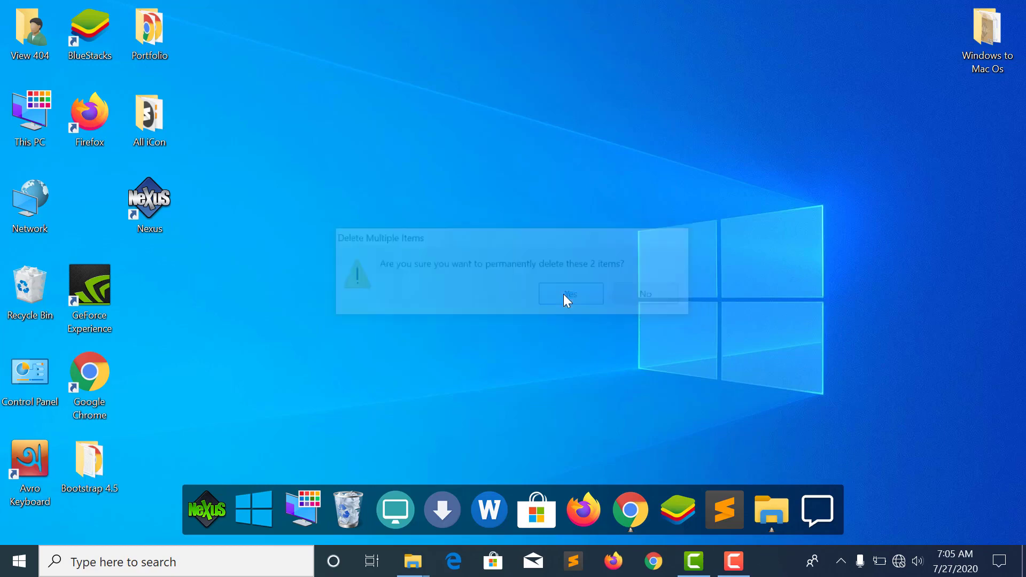
Step: Open and close the Desktop and Downloads folders from the dock, and open the Documents folder from it
click(409, 498)
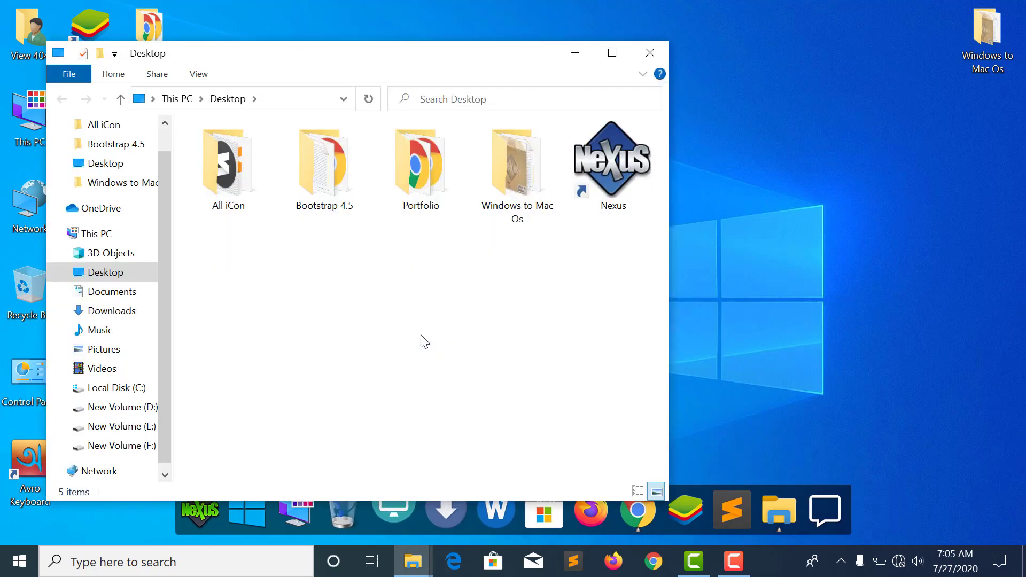
click(650, 53)
click(444, 504)
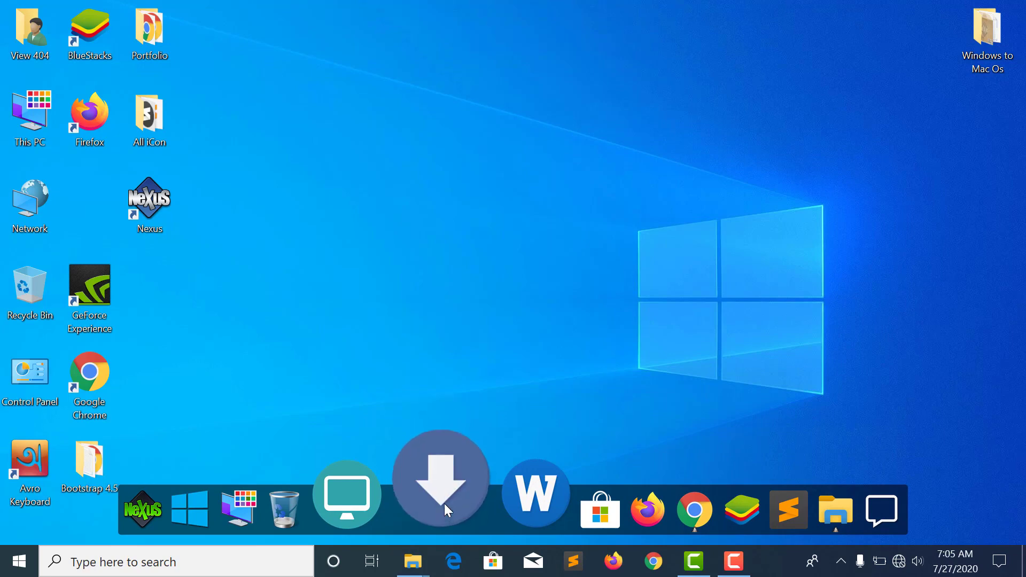
click(669, 78)
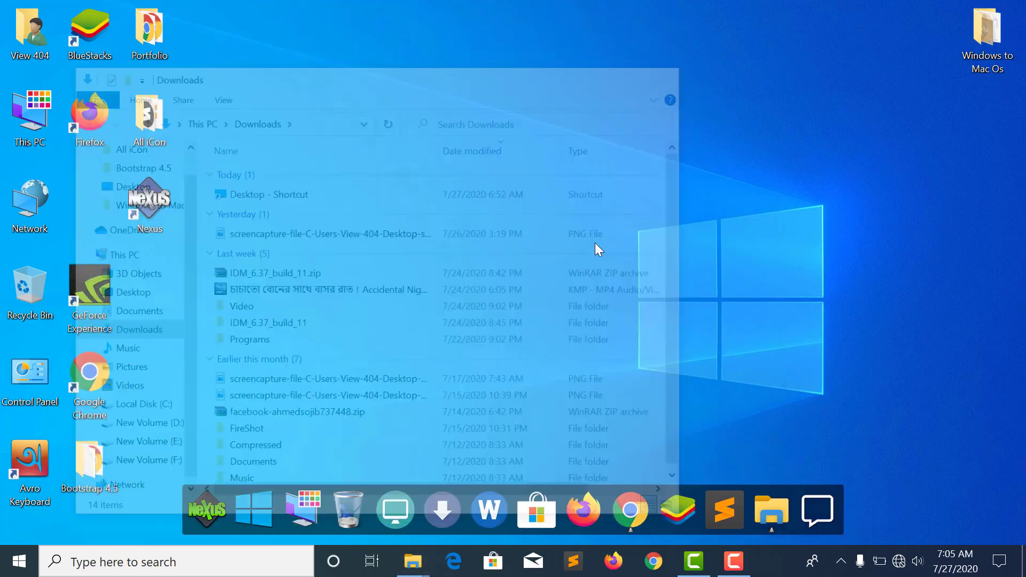
click(491, 505)
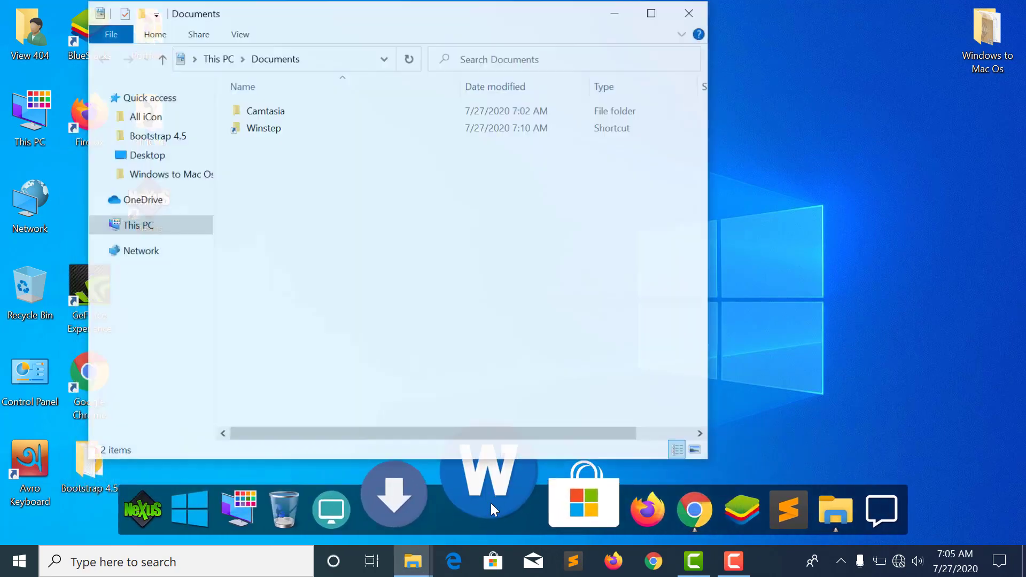
Step: Close the Documents window and extract RainWallpaper_setup.zip in place inside the Windows to Mac Os folder
click(696, 8)
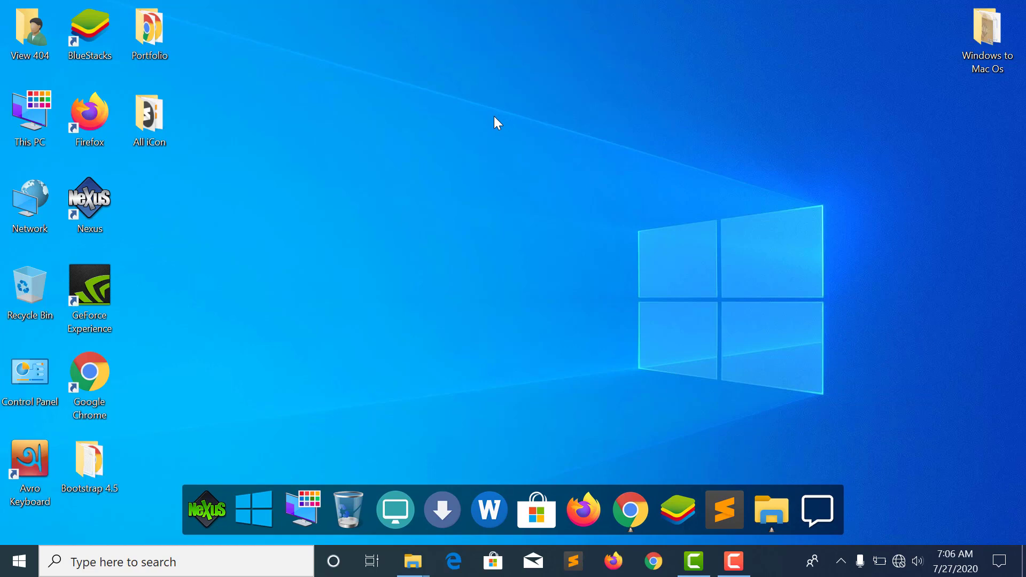
double_click(987, 49)
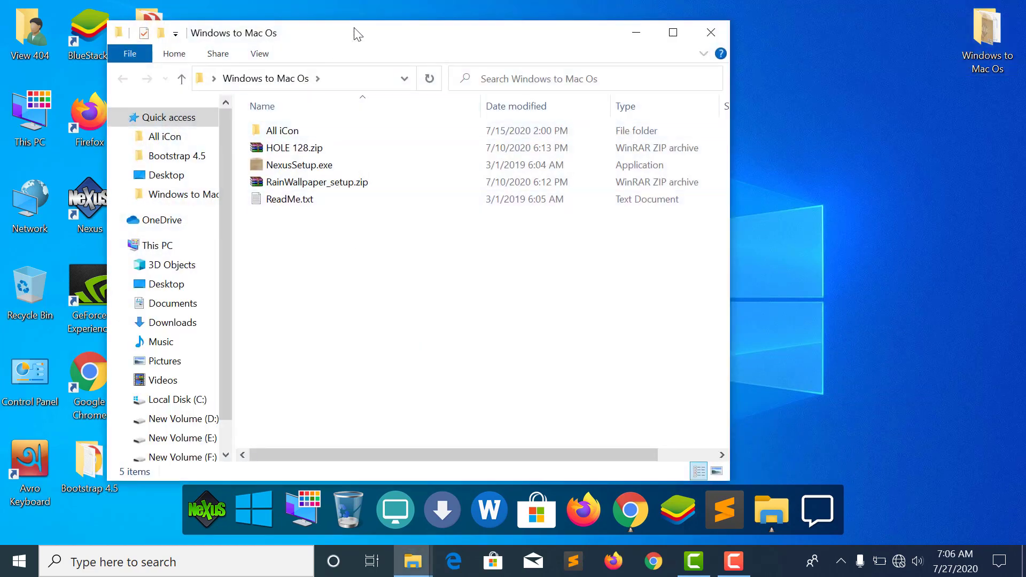
drag(355, 33, 508, 46)
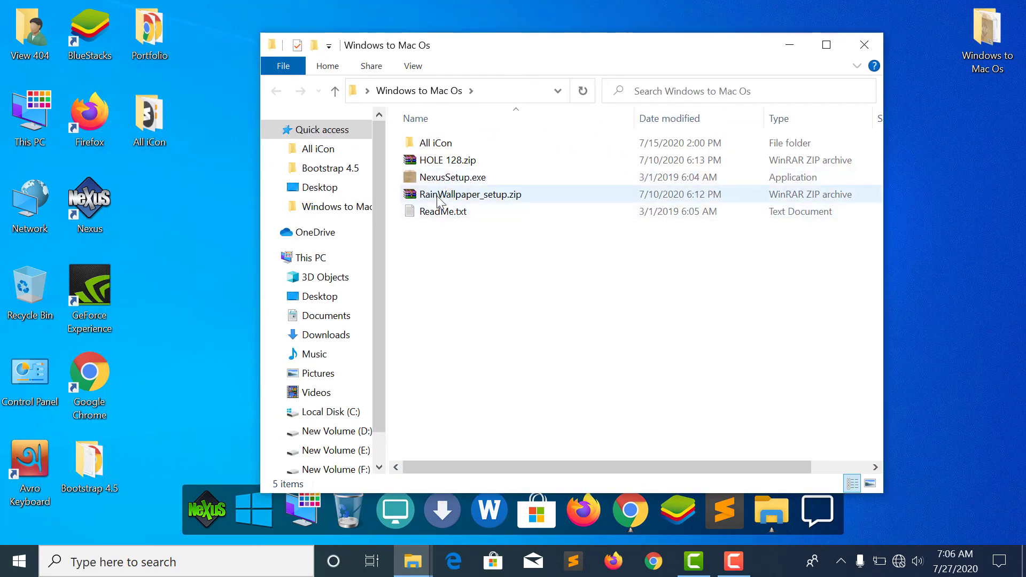
right_click(473, 198)
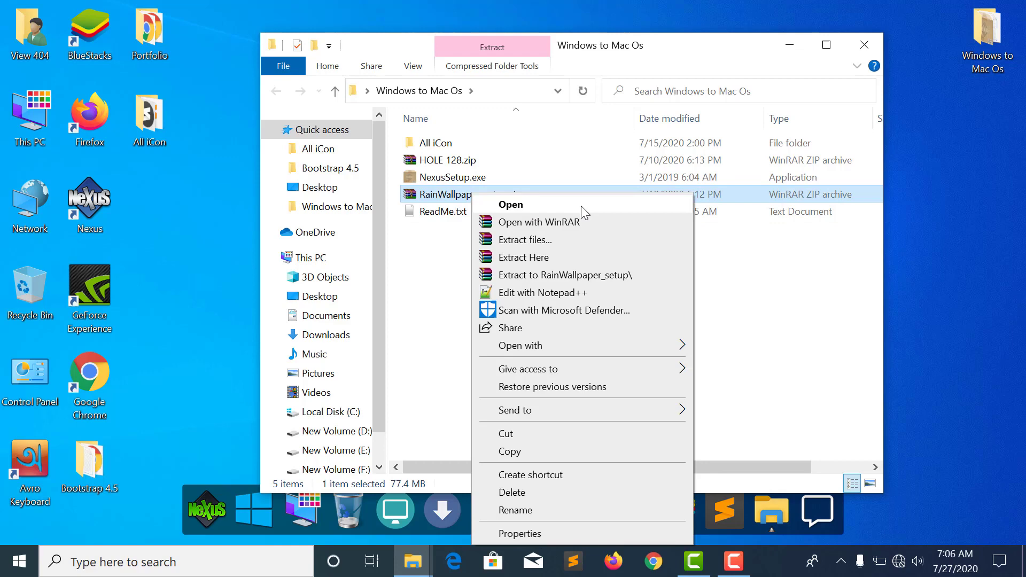
click(508, 258)
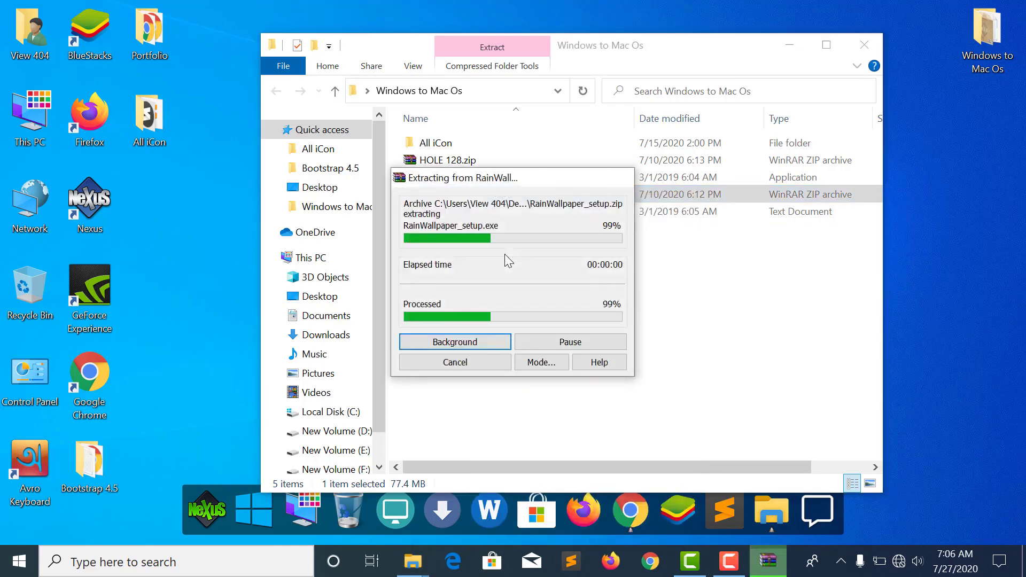
Step: Install RainWallpaper from RainWallpaper_setup.exe with a desktop shortcut, and launch it when setup finishes
click(450, 198)
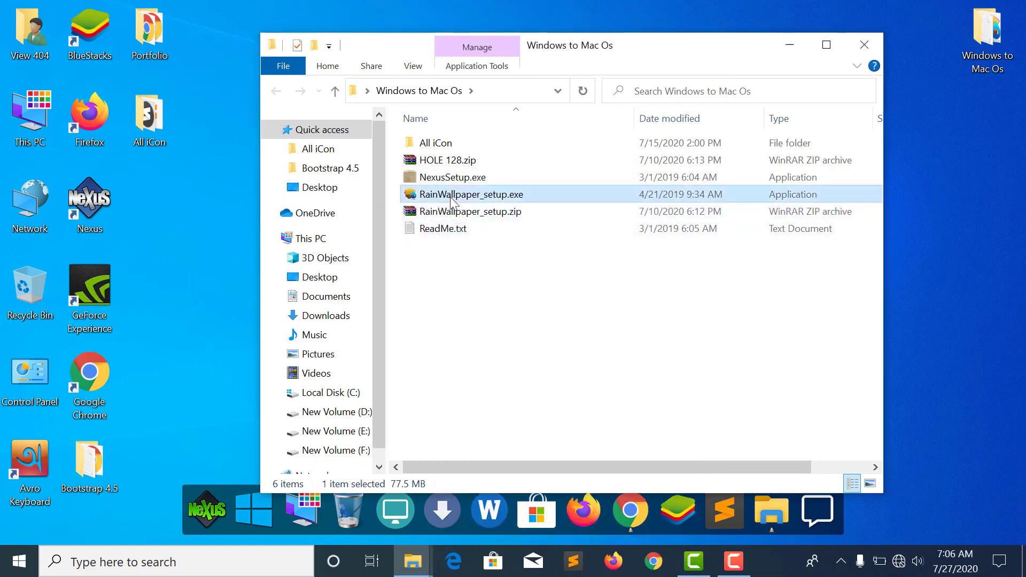
double_click(450, 199)
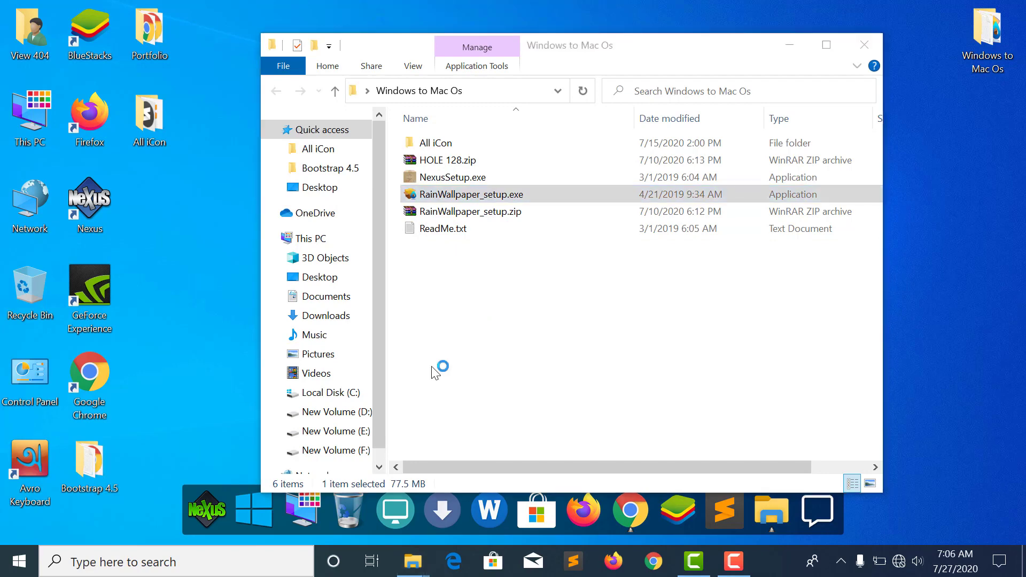
click(605, 410)
click(614, 409)
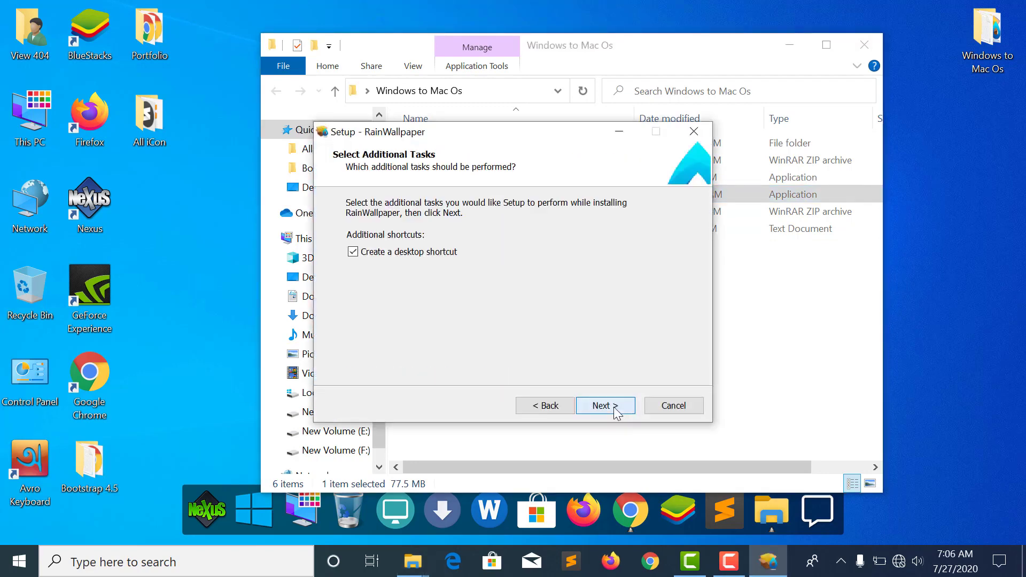
click(613, 406)
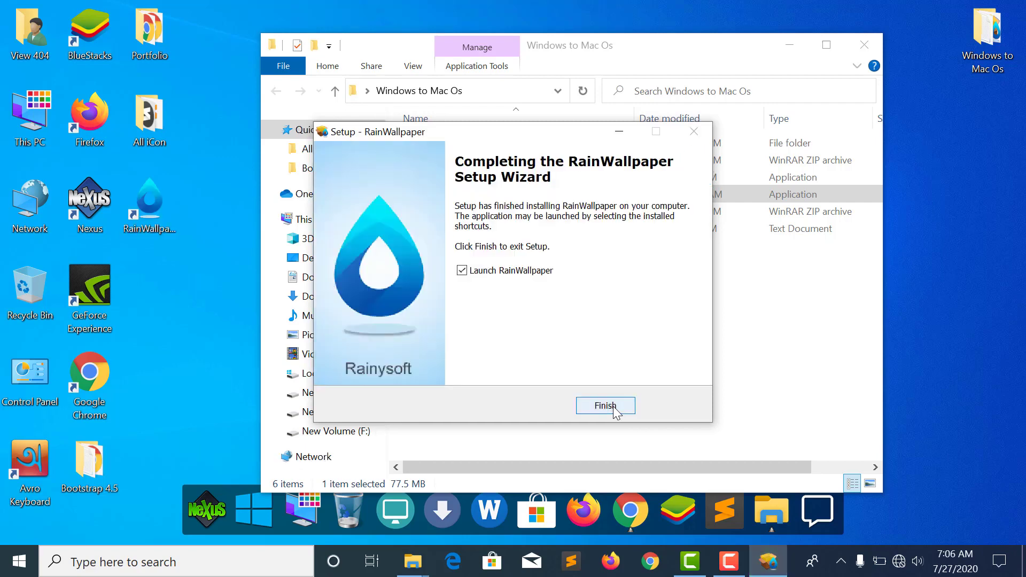
click(604, 406)
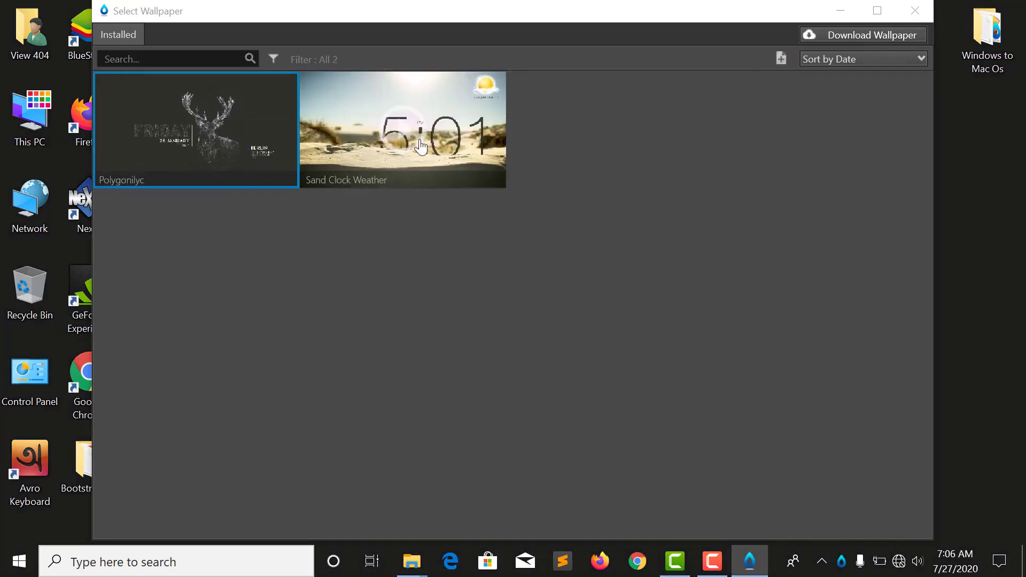
Step: Choose the Polygonilyc wallpaper, then clear the wallpaper selector and the folder window off the desktop
click(197, 134)
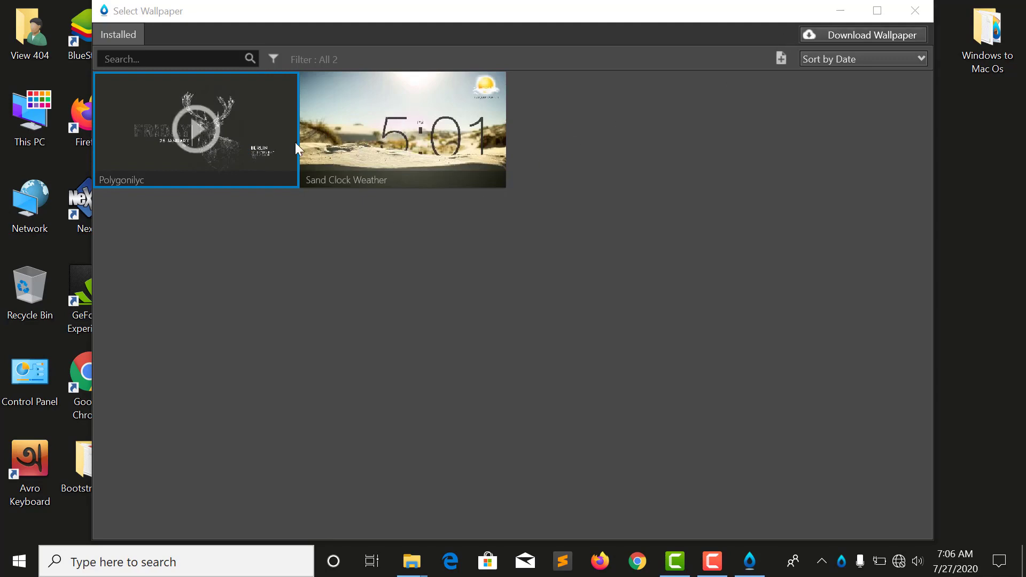
click(909, 12)
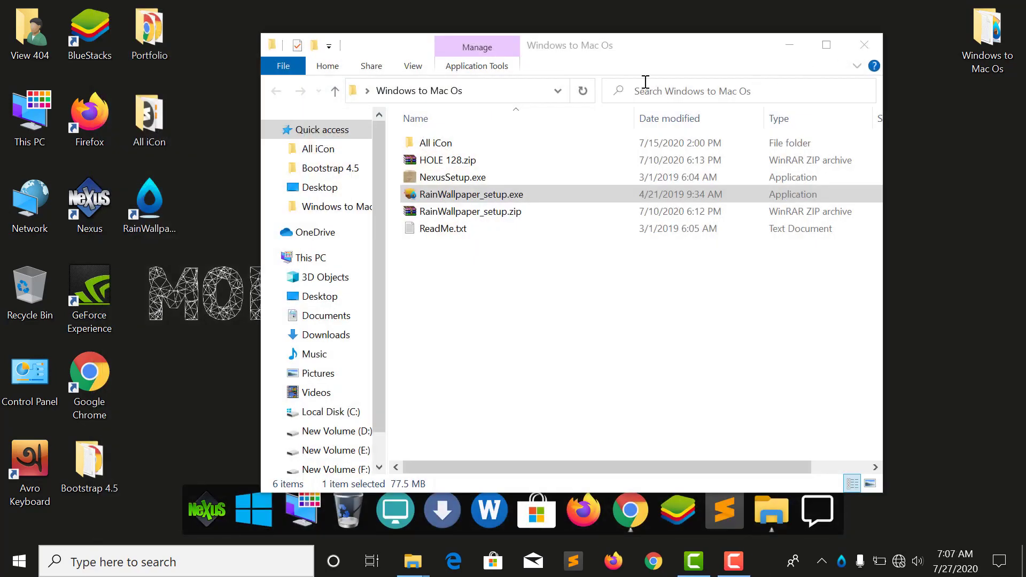
drag(679, 63, 779, 132)
click(774, 118)
Step: Refresh the desktop twice with the new wallpaper applied
right_click(655, 65)
click(710, 108)
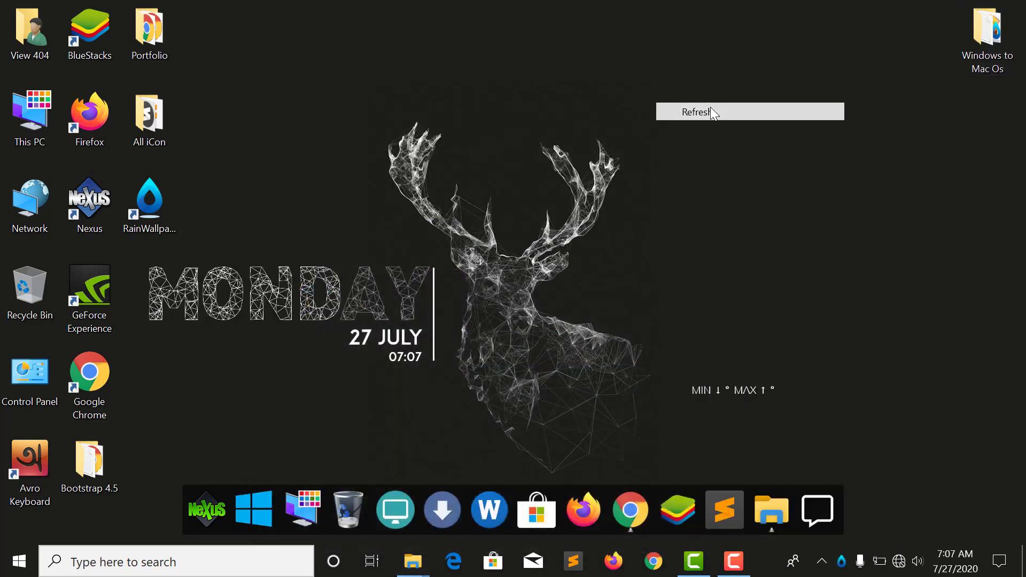
right_click(332, 95)
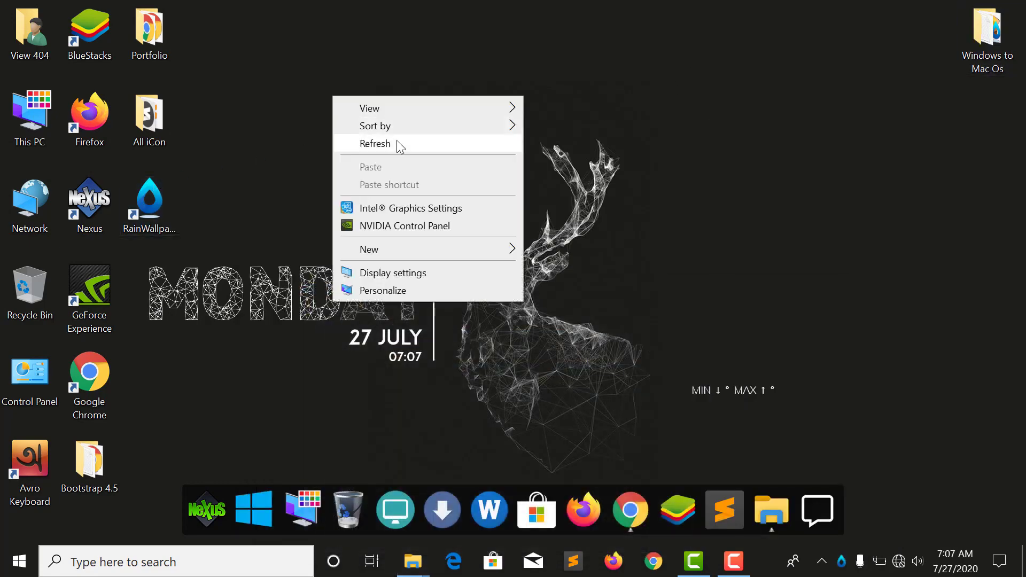
click(398, 142)
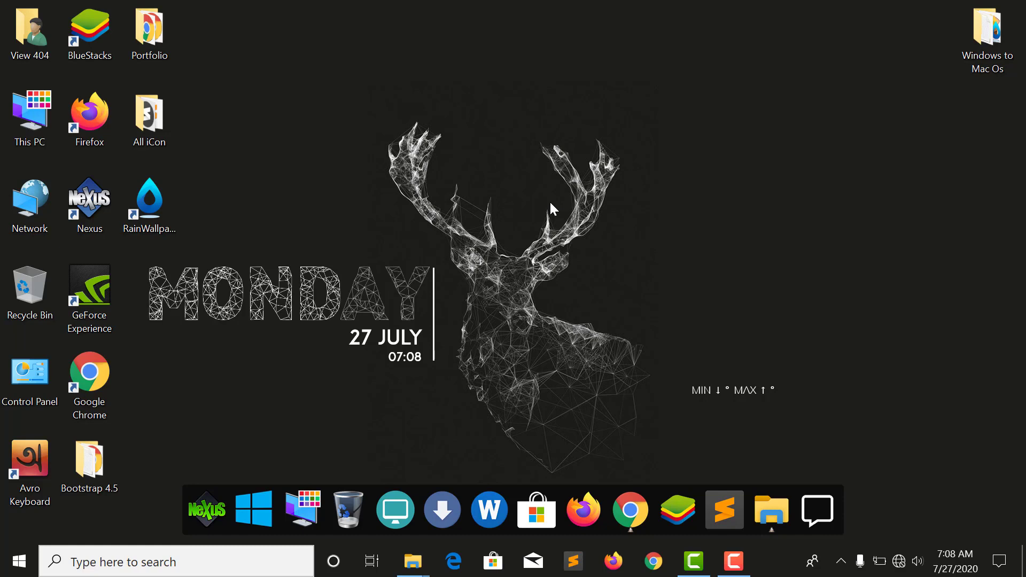
Step: Extract HOLE 128.zip in place inside the Windows to Mac Os folder
double_click(979, 34)
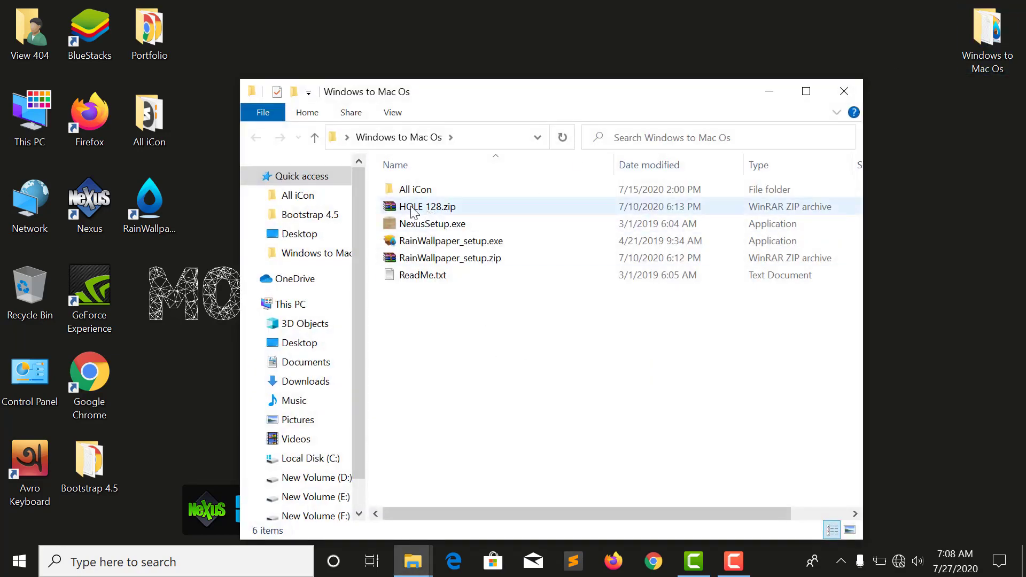
right_click(417, 212)
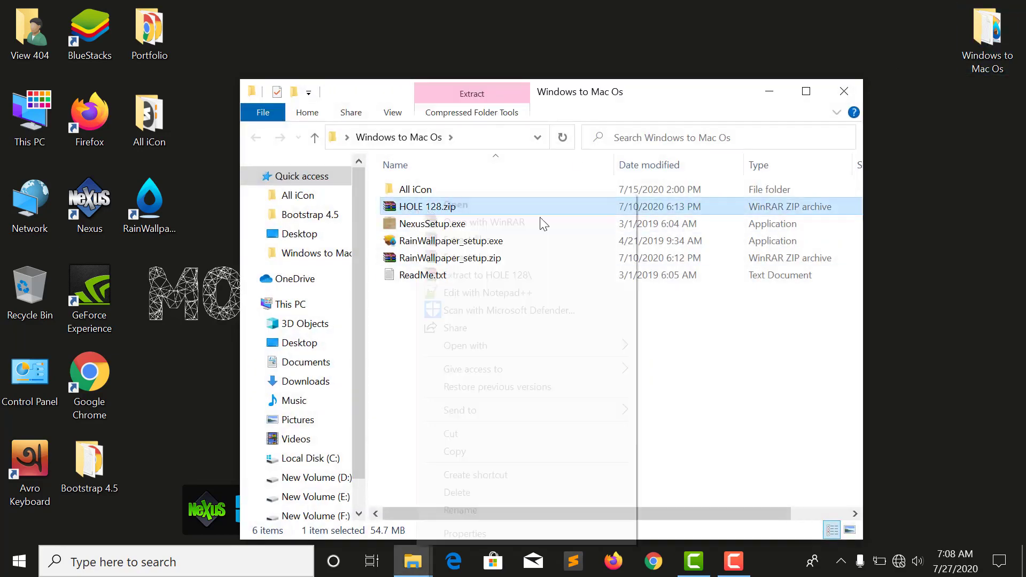
click(468, 258)
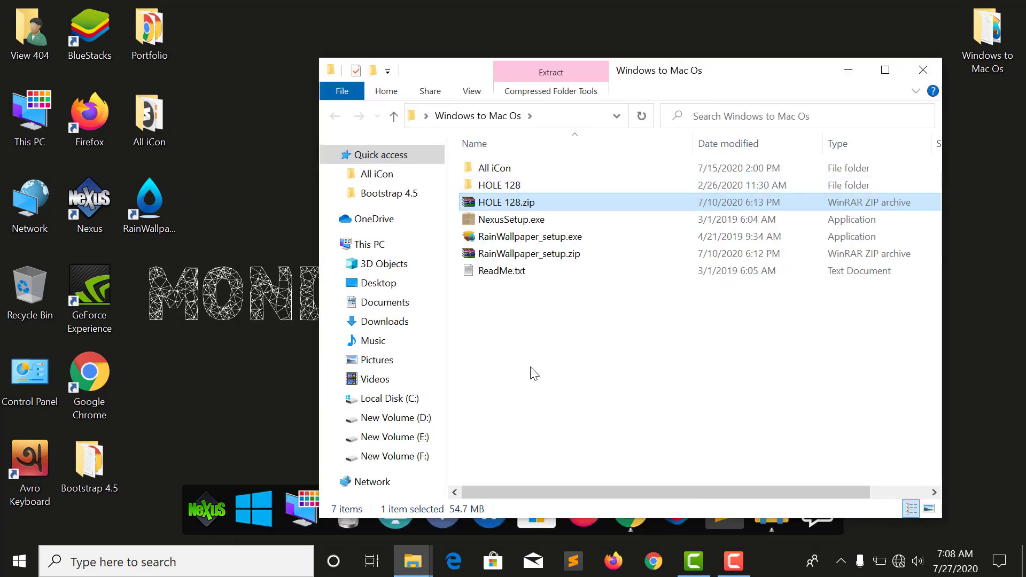
click(530, 368)
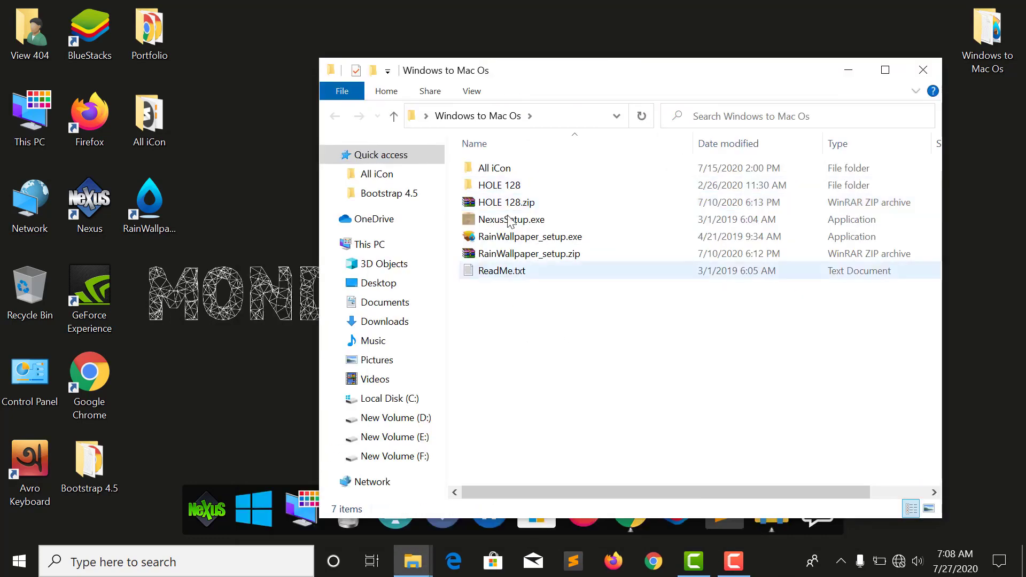
Step: Open the extracted HOLE 128 folder and, in a second window, the RainWallpaper Themes folder under Documents
double_click(500, 186)
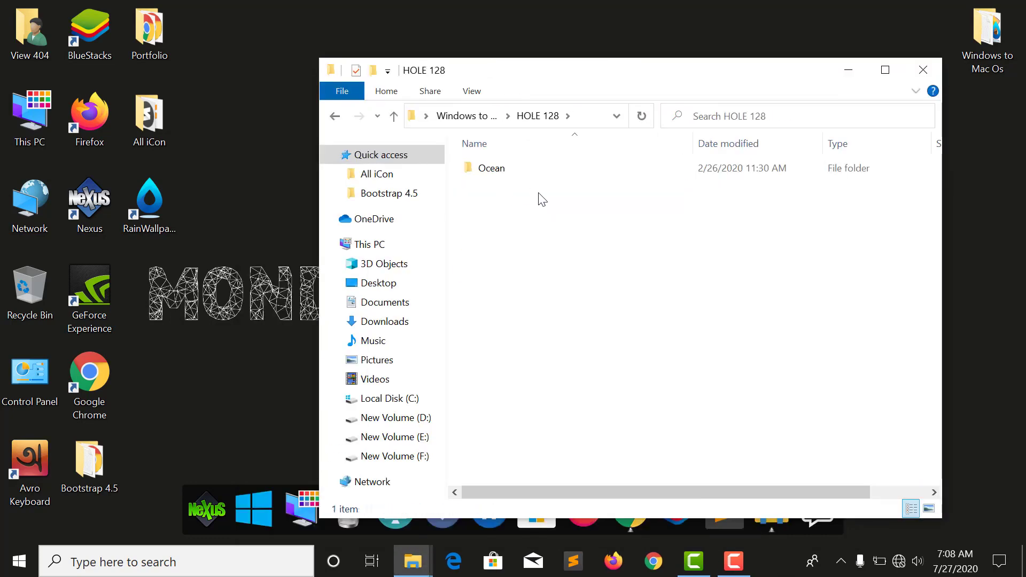
drag(518, 73, 672, 113)
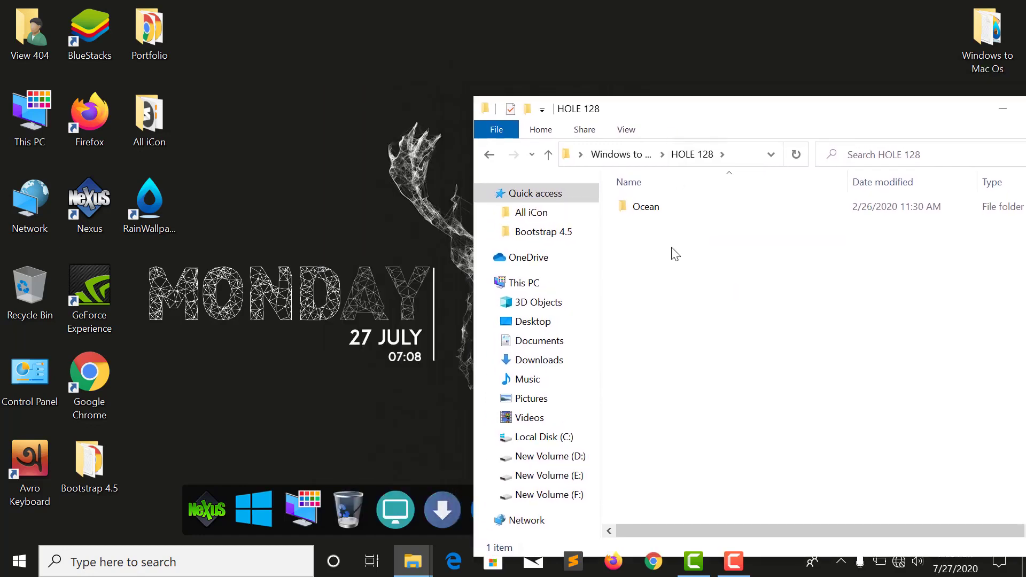
click(27, 114)
double_click(27, 114)
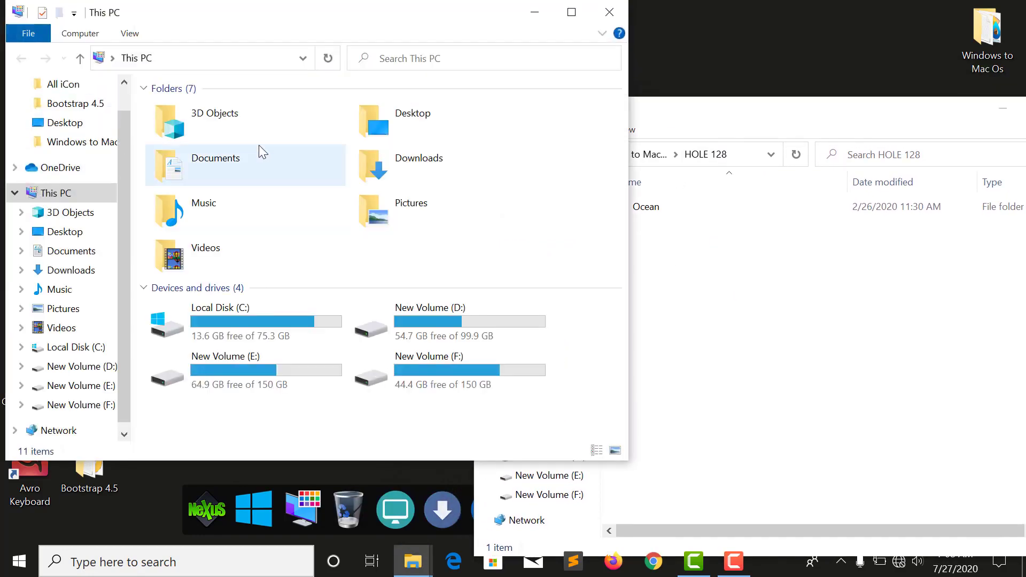
double_click(209, 162)
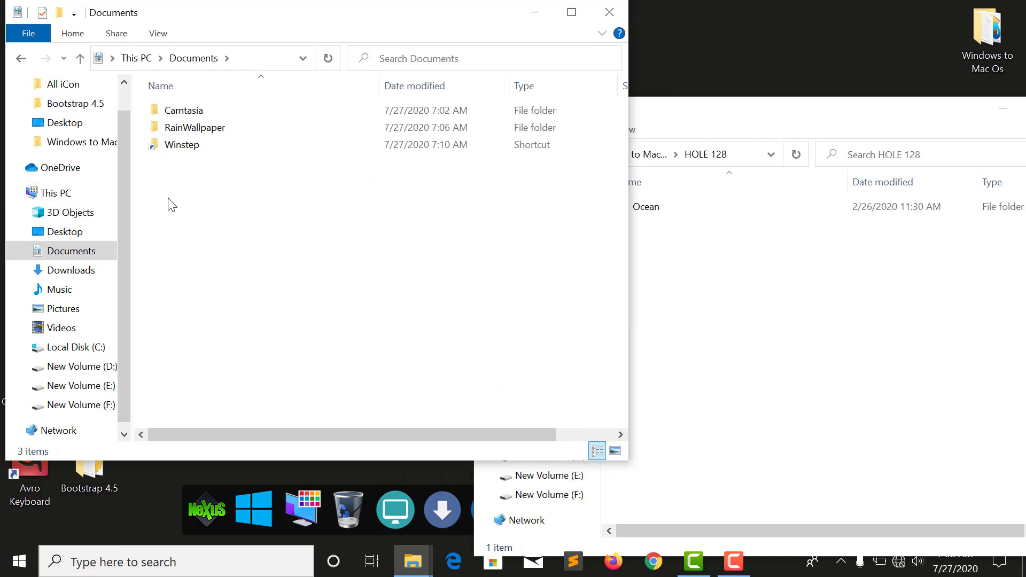
double_click(188, 132)
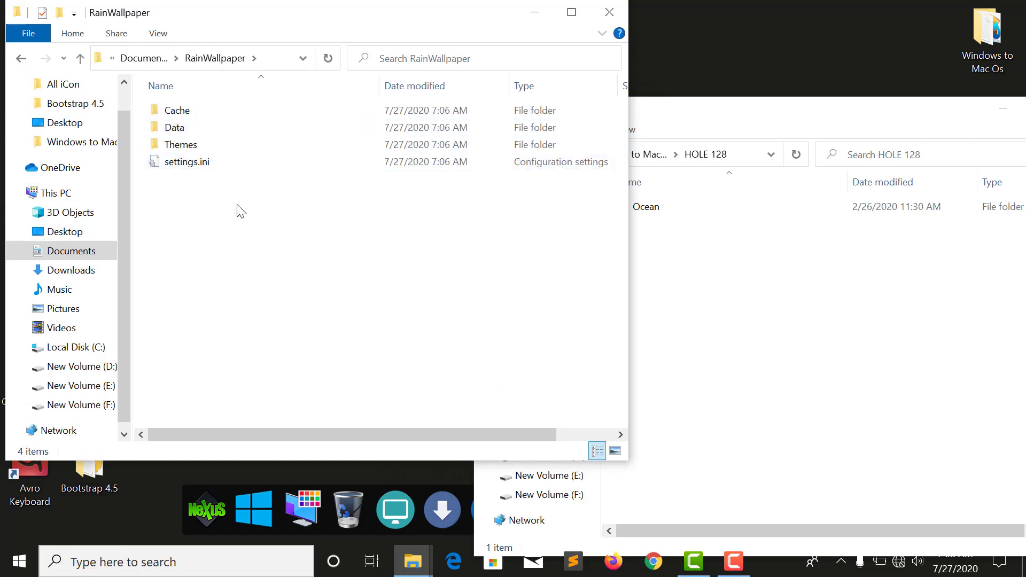
double_click(190, 146)
Step: Copy the Ocean folder from HOLE 128 into the RainWallpaper Themes folder
click(657, 262)
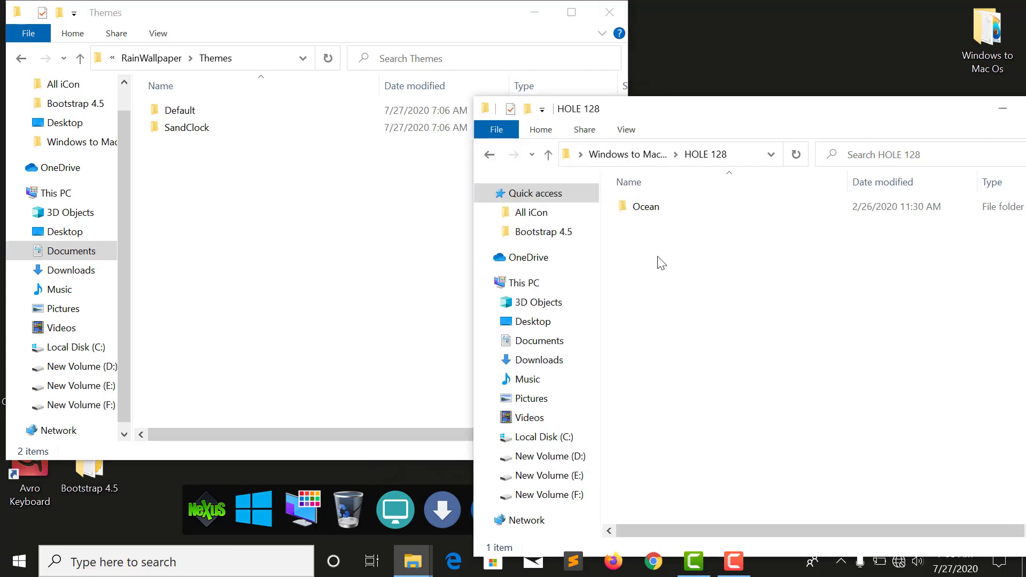
right_click(644, 213)
click(686, 452)
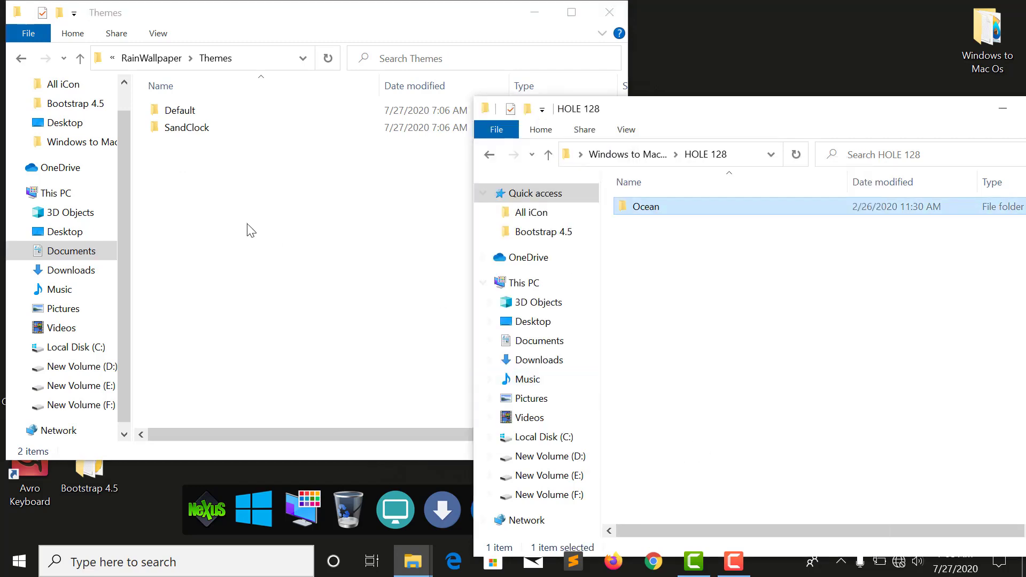
right_click(248, 225)
click(285, 337)
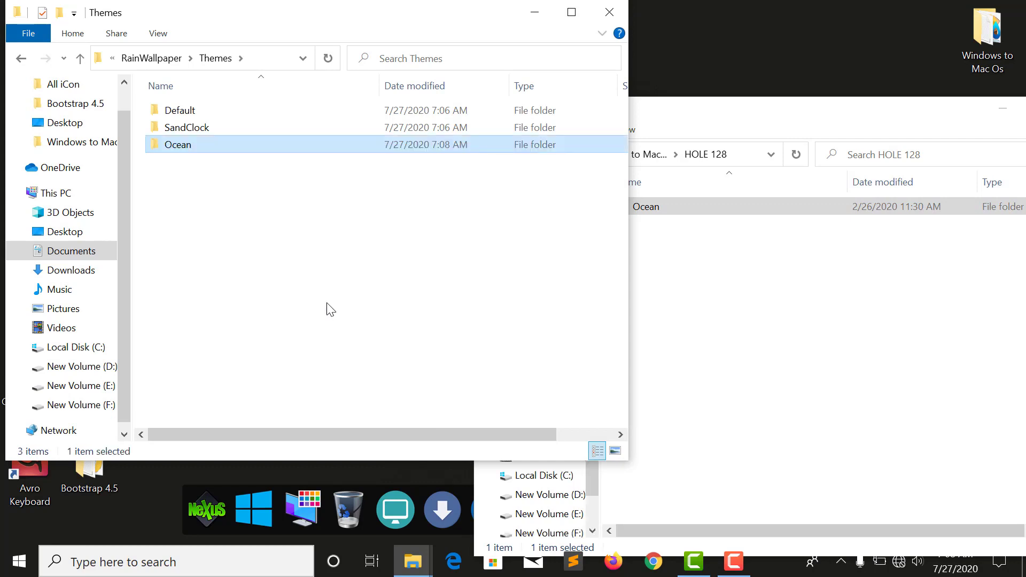
Step: Go back out of the Themes folder towards This PC and close that window
click(636, 237)
click(22, 58)
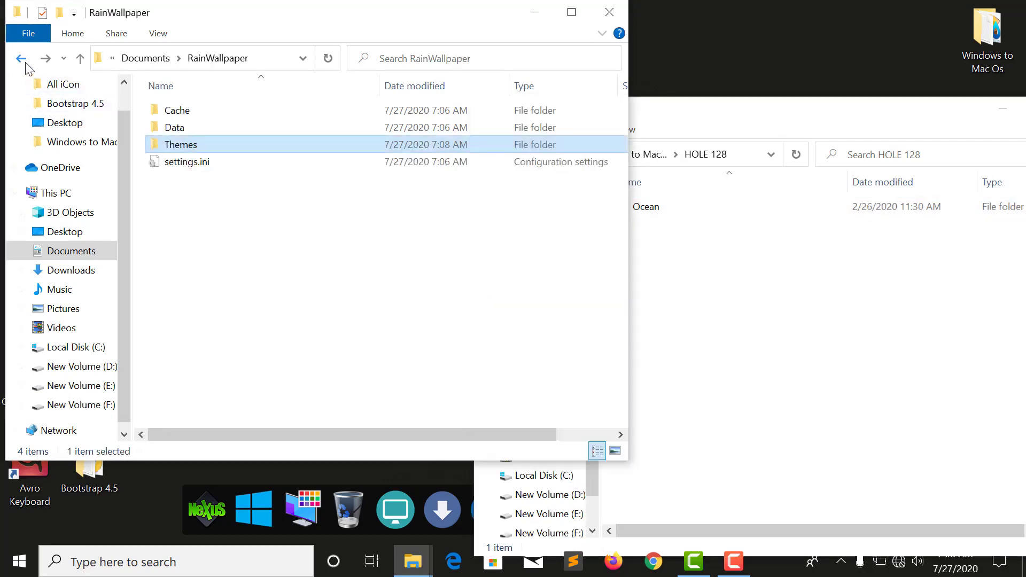
click(21, 59)
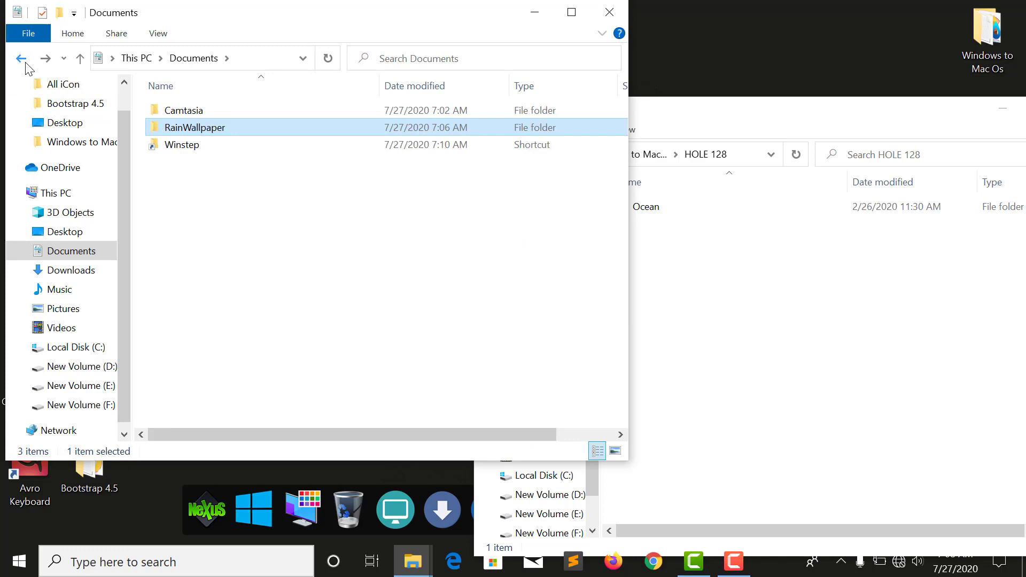
click(21, 59)
click(609, 12)
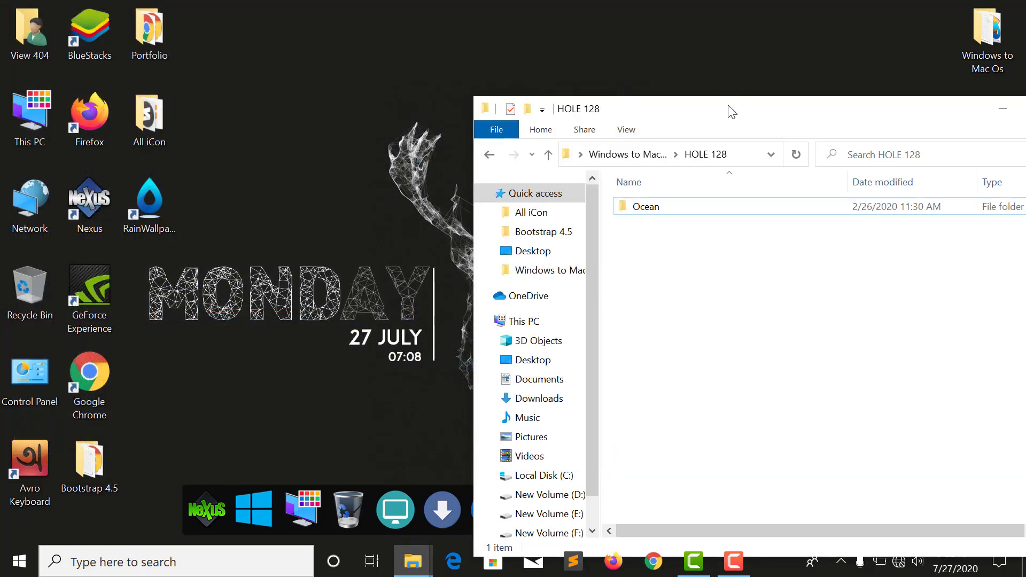
Step: Delete HOLE 128.zip and RainWallpaper_setup.zip from the Windows to Mac Os folder
click(489, 154)
drag(707, 113, 495, 24)
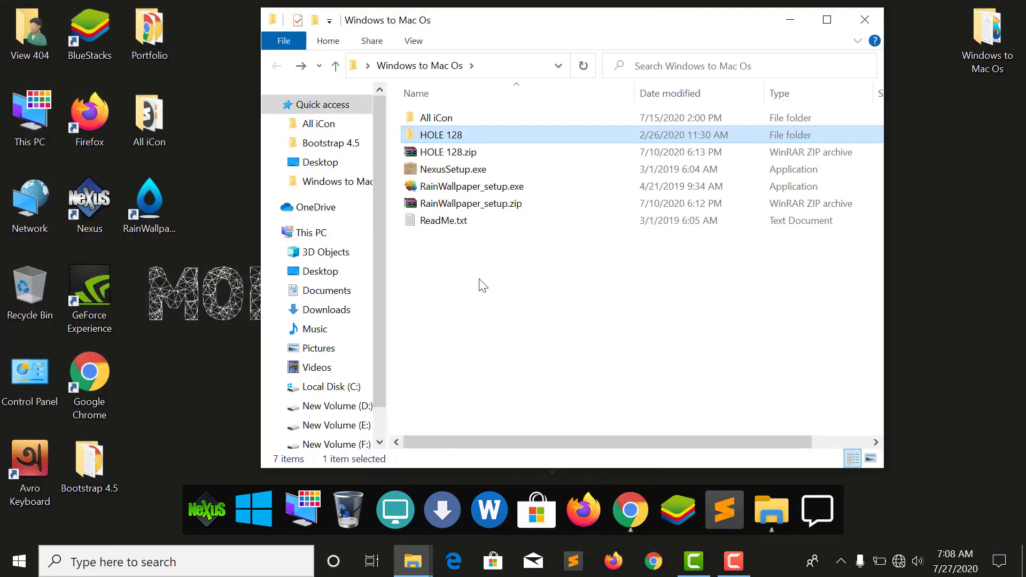
click(482, 285)
click(445, 208)
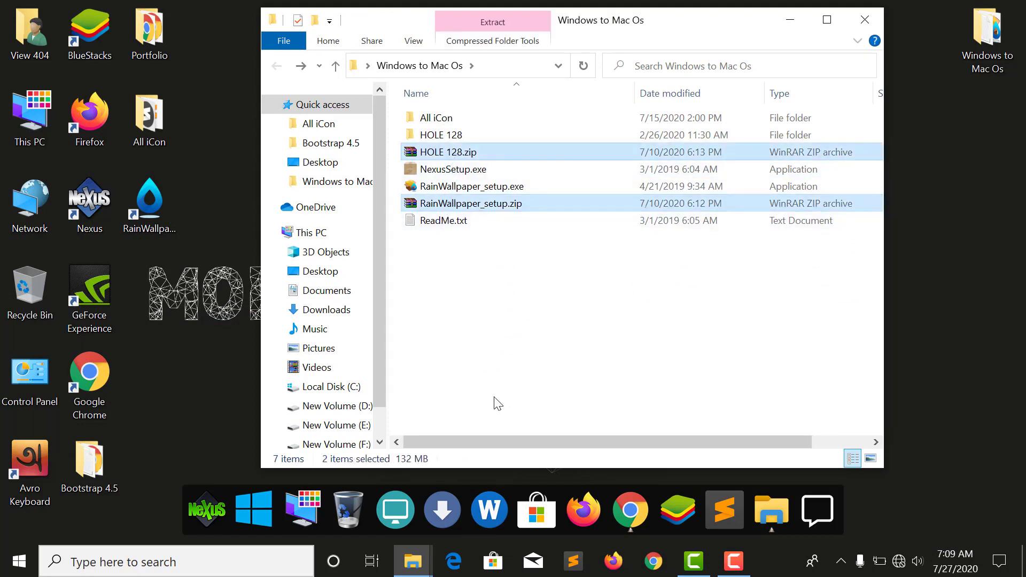
key(Delete)
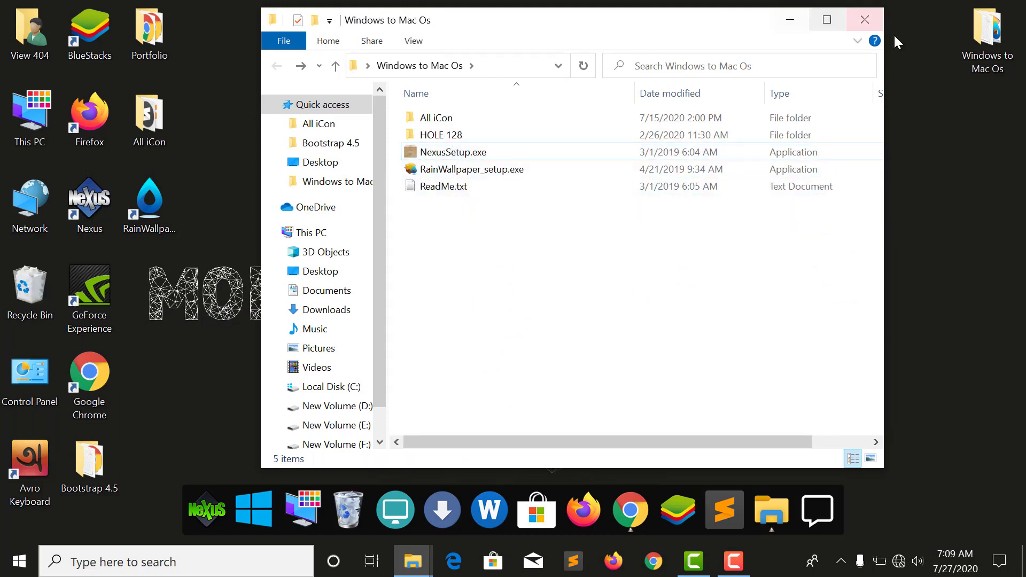
Step: Clear the Windows to Mac Os folder window off the screen and refresh the desktop
click(784, 29)
right_click(629, 28)
click(659, 74)
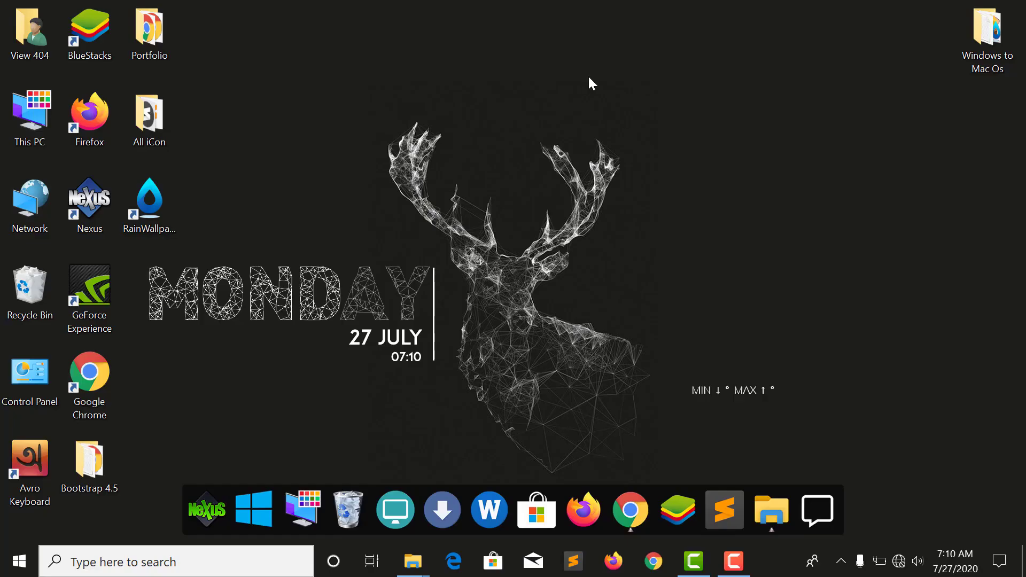
Step: Set HOLE 128 as the live wallpaper in RainWallpaper and close the wallpaper selection window
click(841, 561)
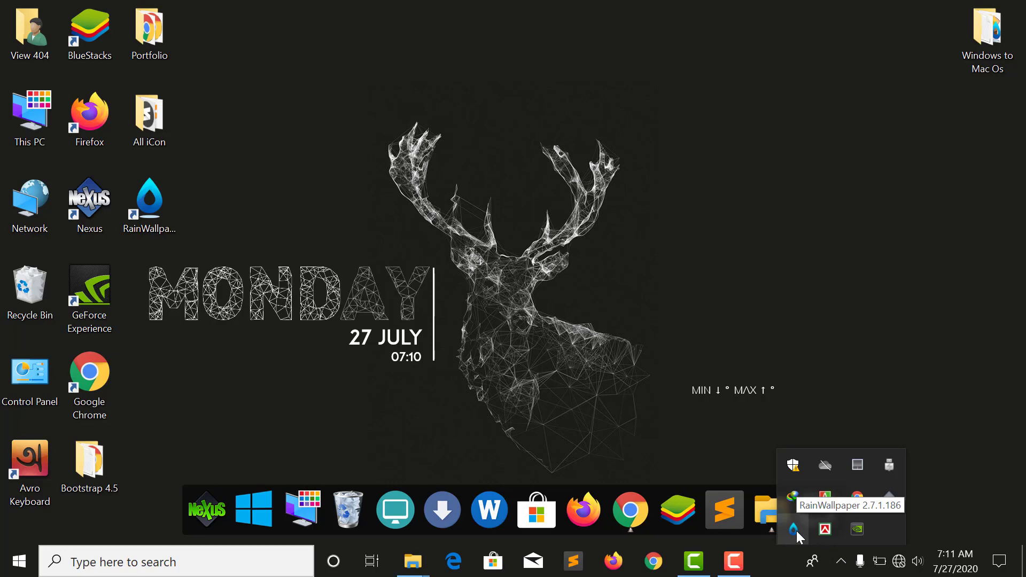
right_click(796, 530)
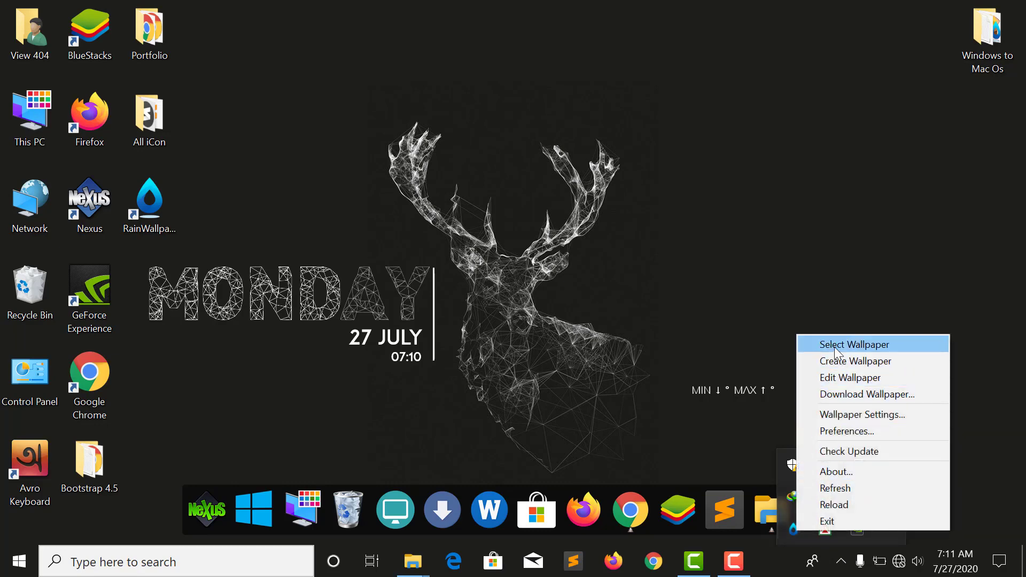
click(860, 347)
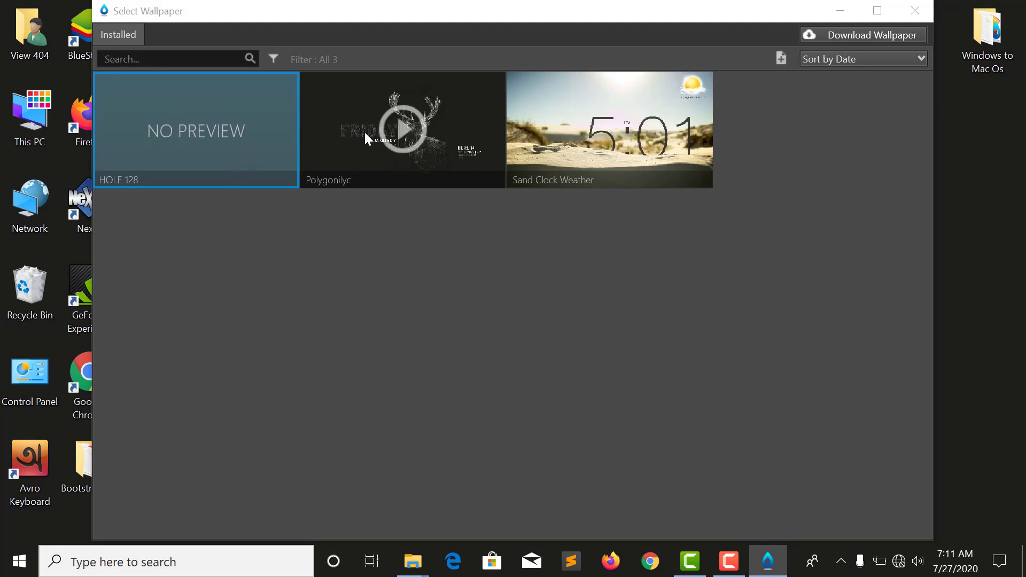
click(197, 131)
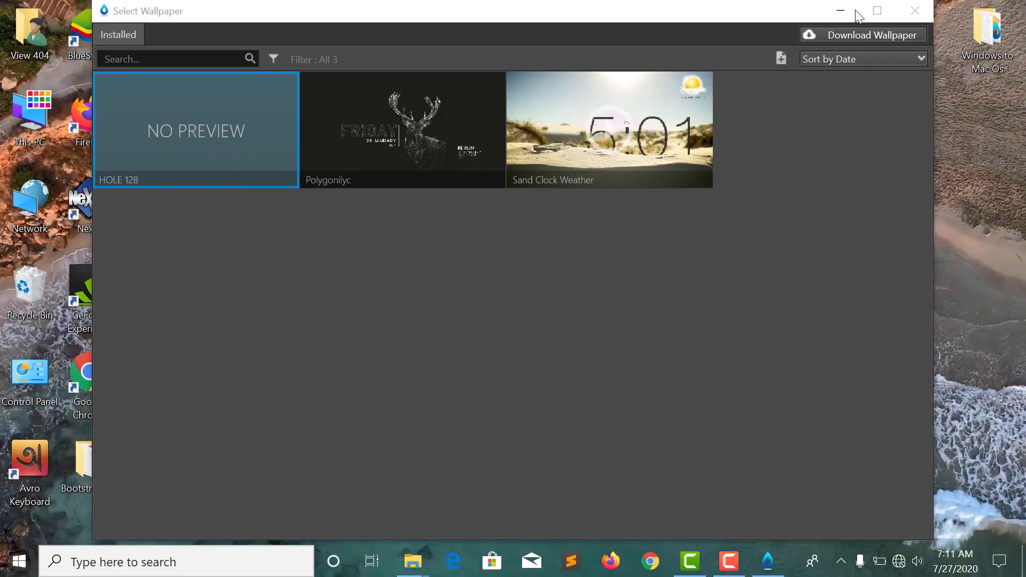
click(915, 11)
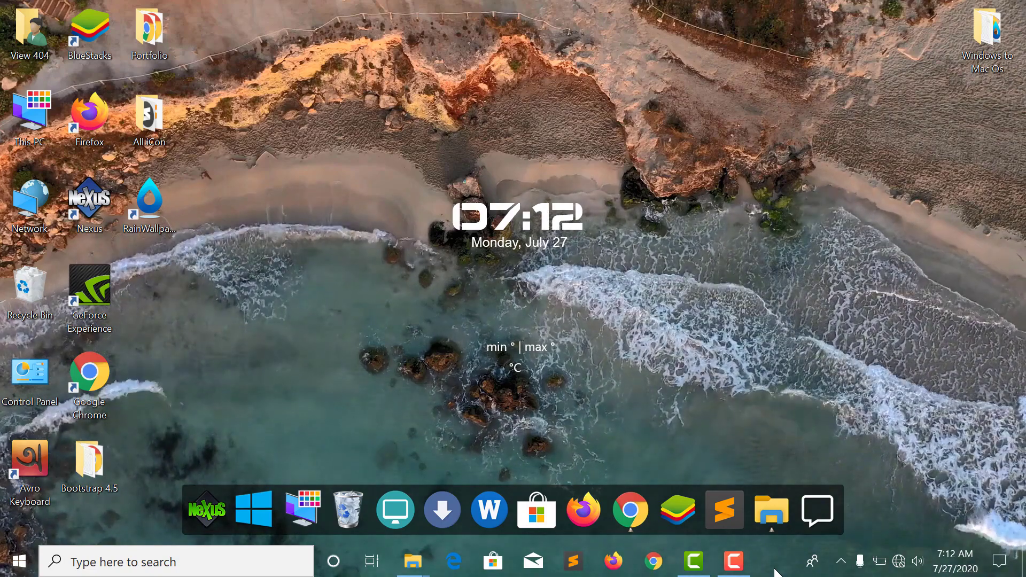
Step: Reduce the Windows taskbar search box to a search icon
right_click(785, 569)
mouse_move(807, 221)
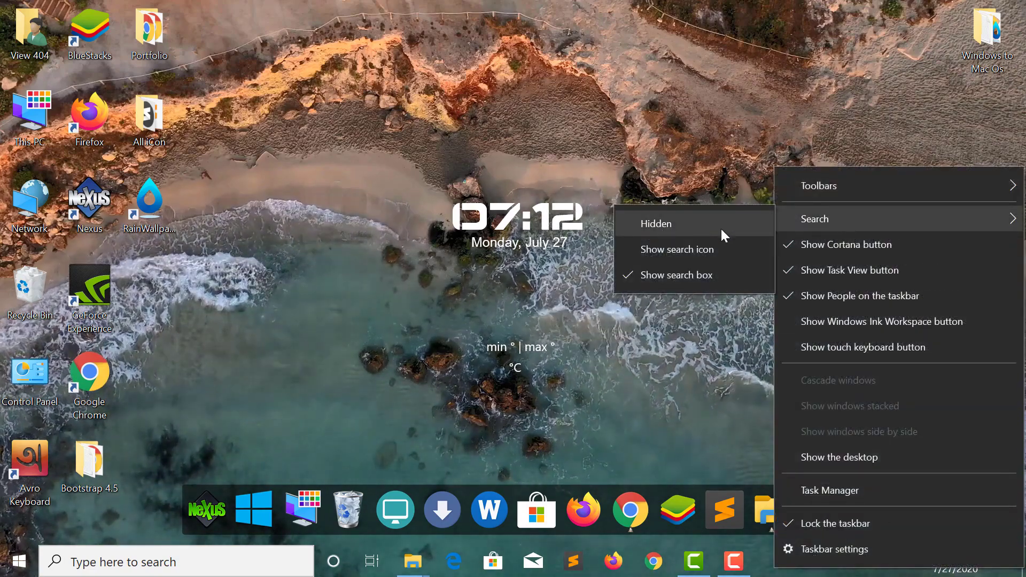
click(653, 252)
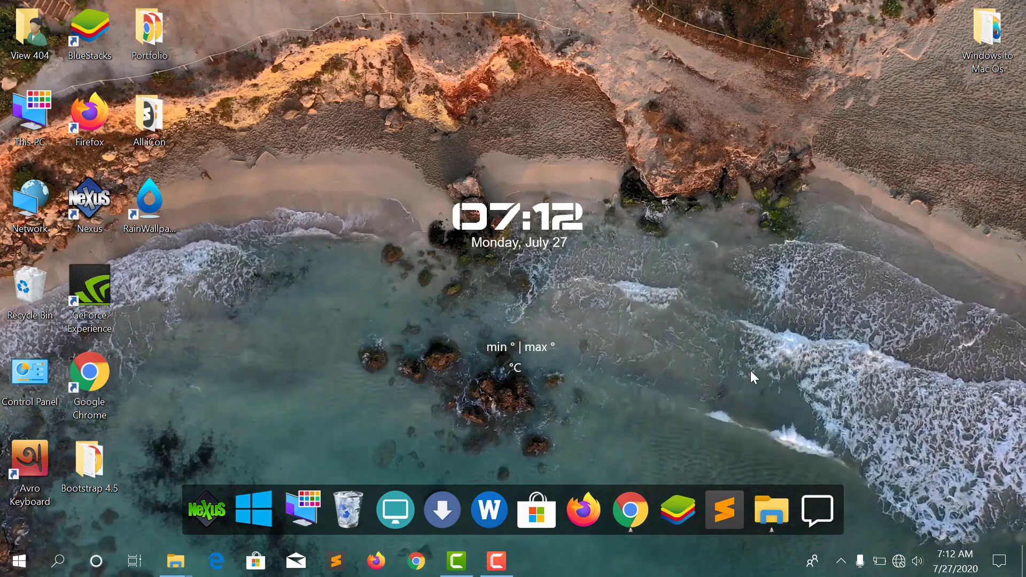
right_click(705, 564)
mouse_move(740, 223)
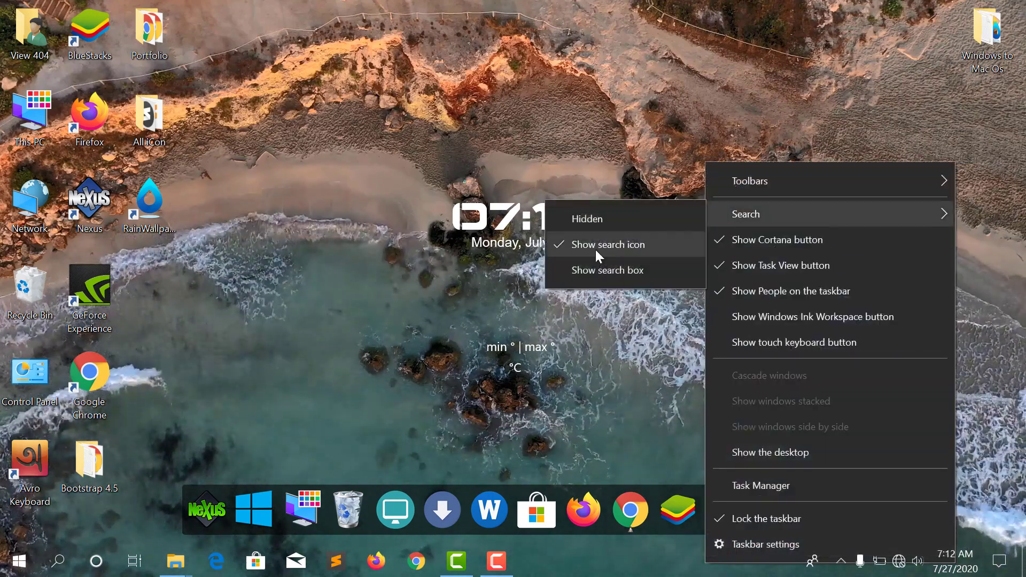
click(547, 156)
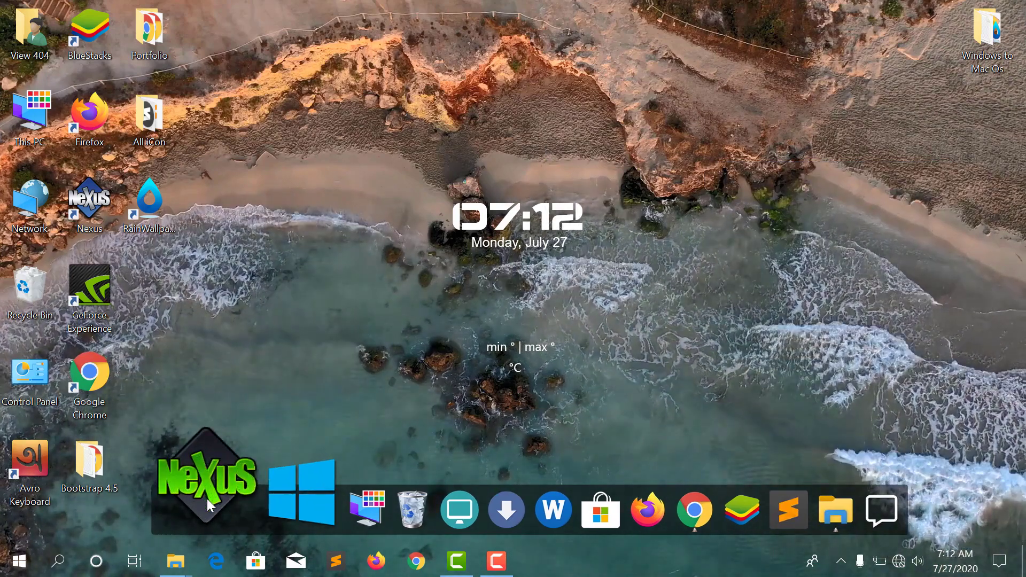
Step: Turn on hiding of the desktop icons and the Windows taskbar in the Nexus general preferences, apply both and close the preferences
click(207, 494)
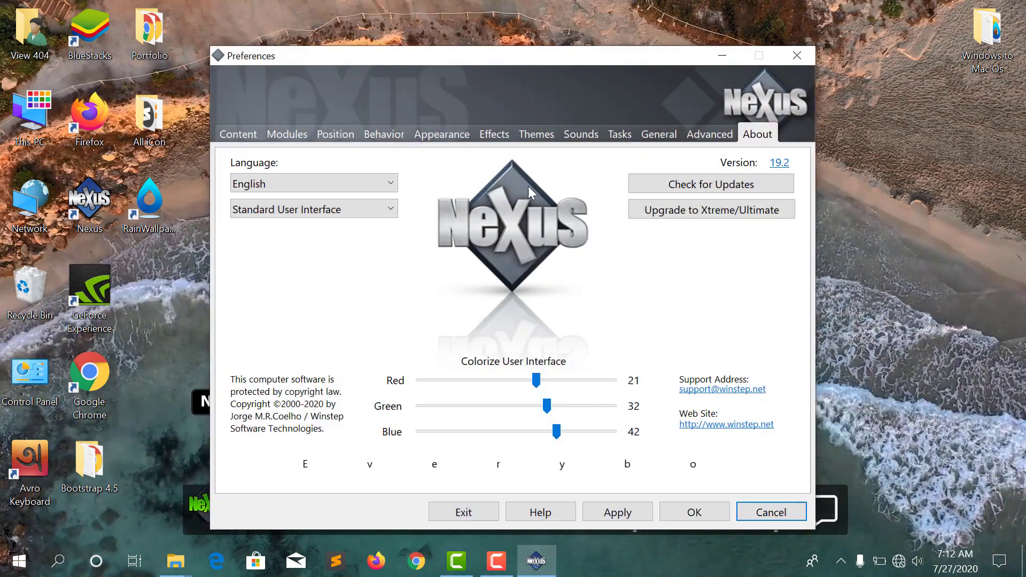
click(660, 135)
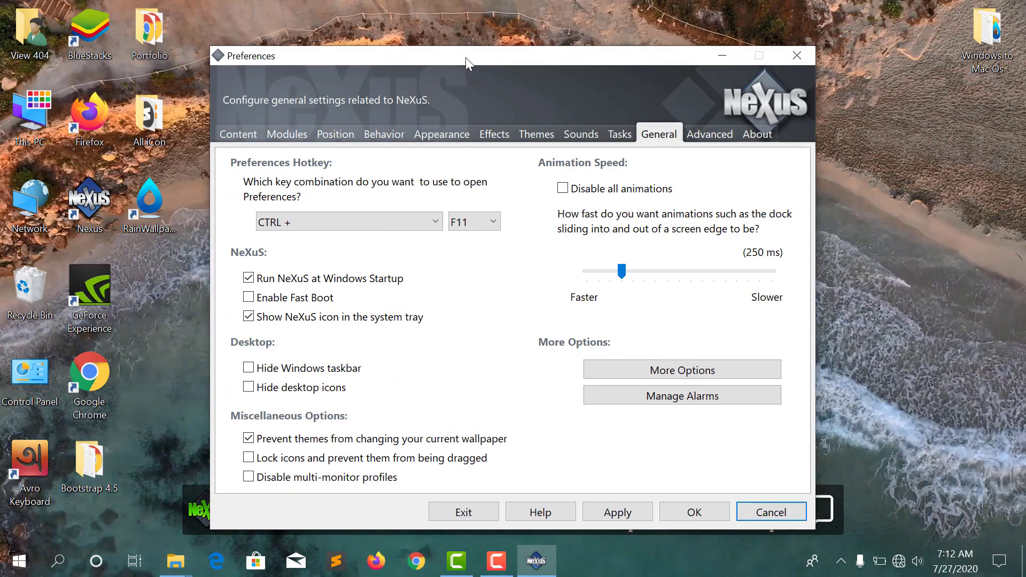
drag(466, 57, 484, 29)
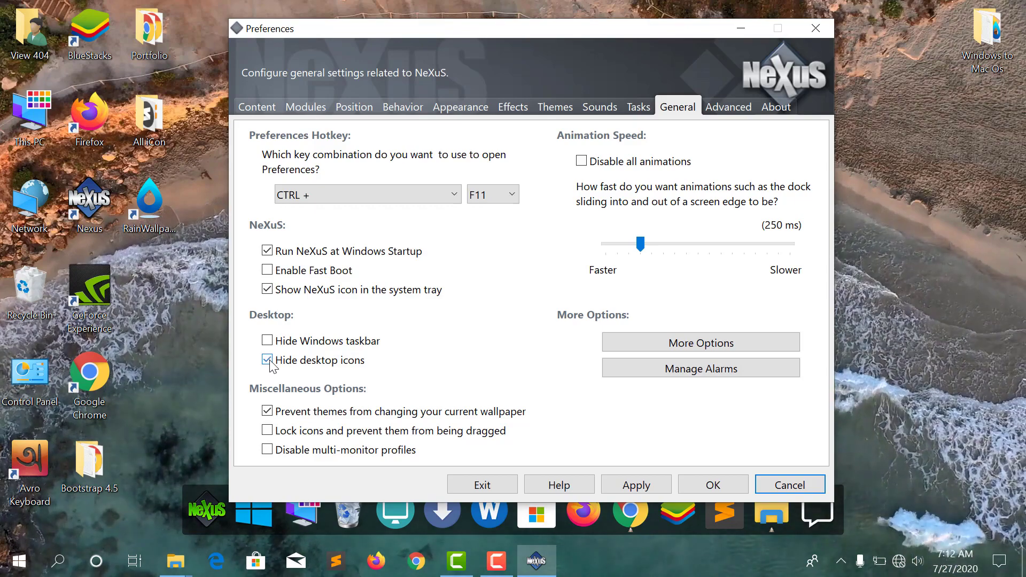
click(648, 487)
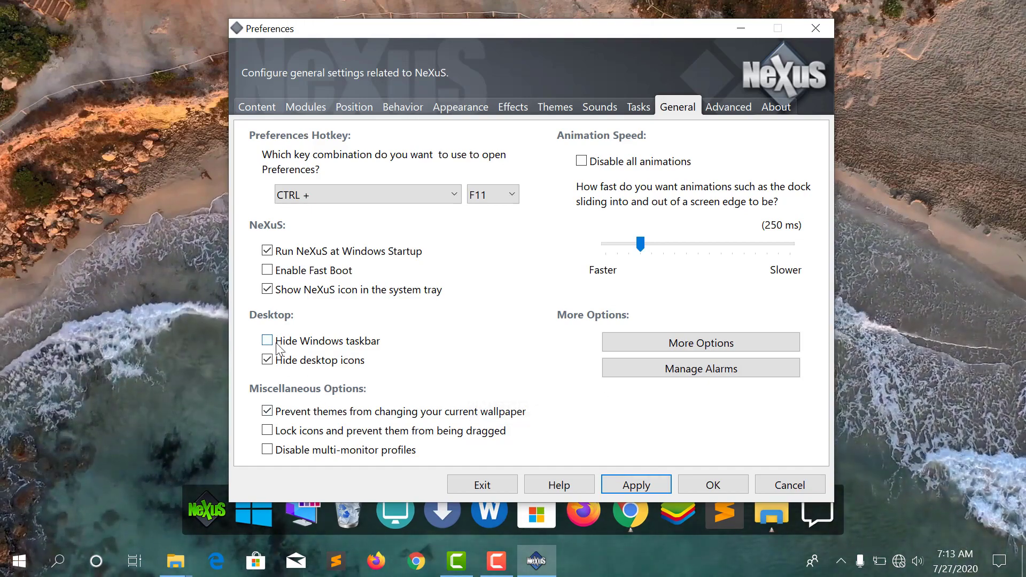
click(647, 487)
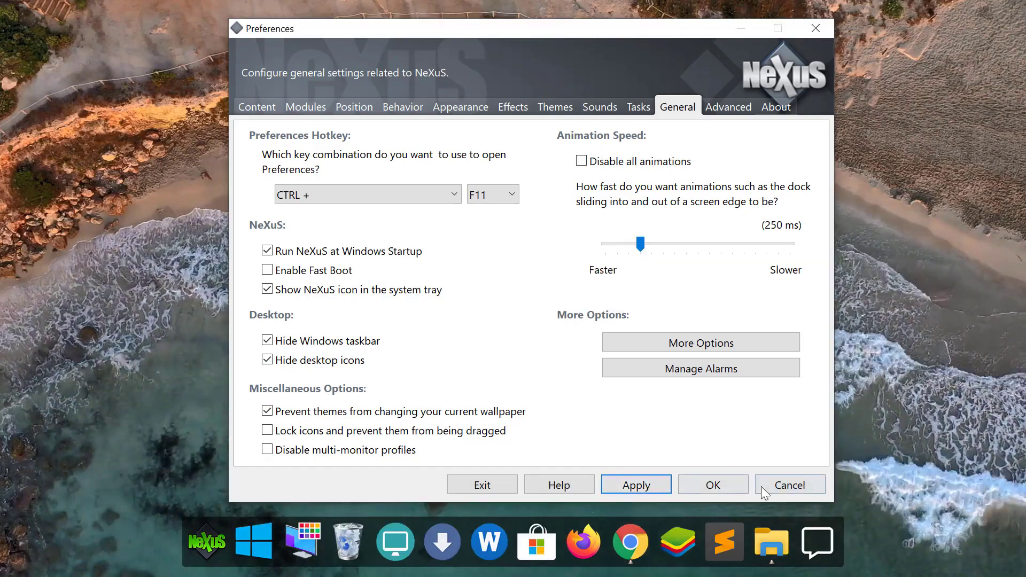
click(724, 486)
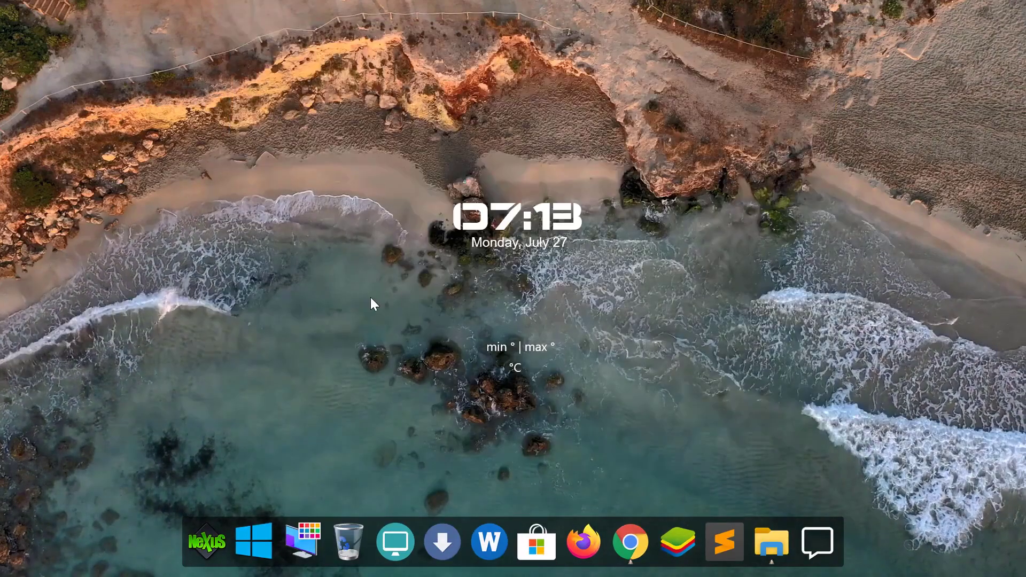